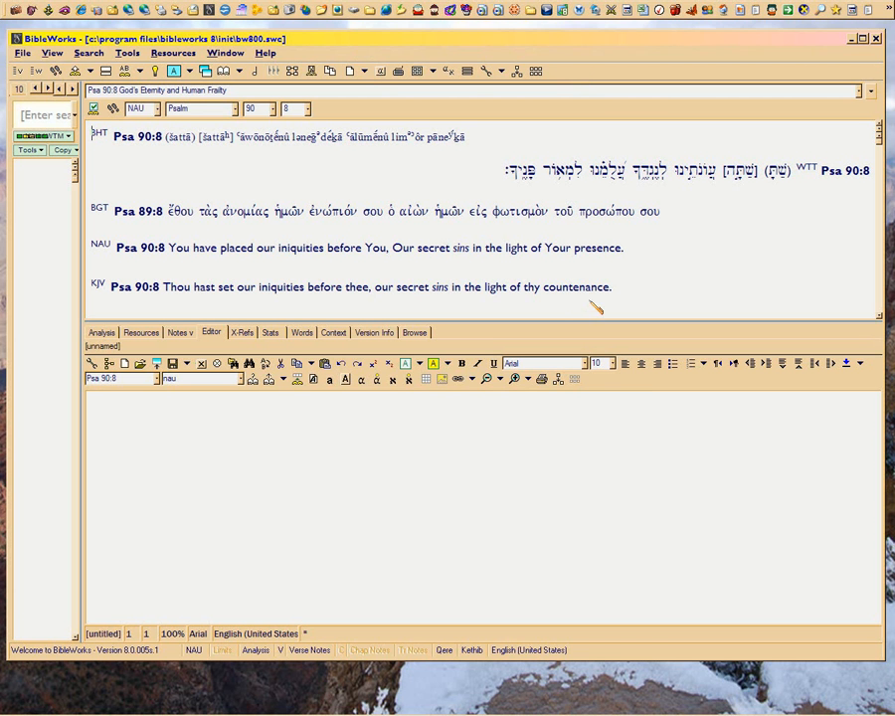
- Compare the verse notes for Psalm 90:8 with the blank document in the general editor
left_click(606, 381)
left_click(179, 331)
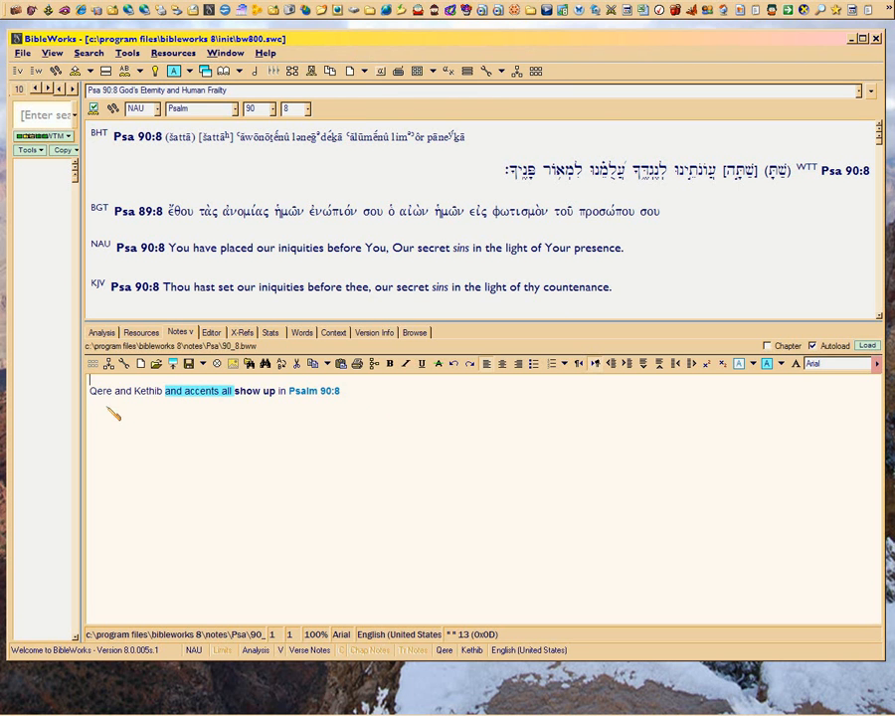
left_click(214, 333)
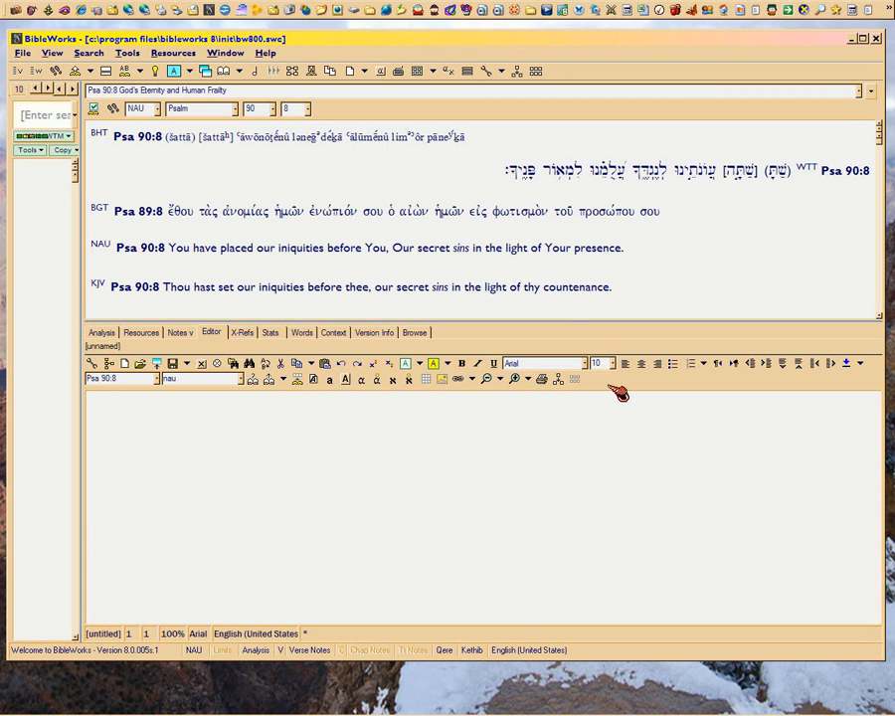
left_click(180, 332)
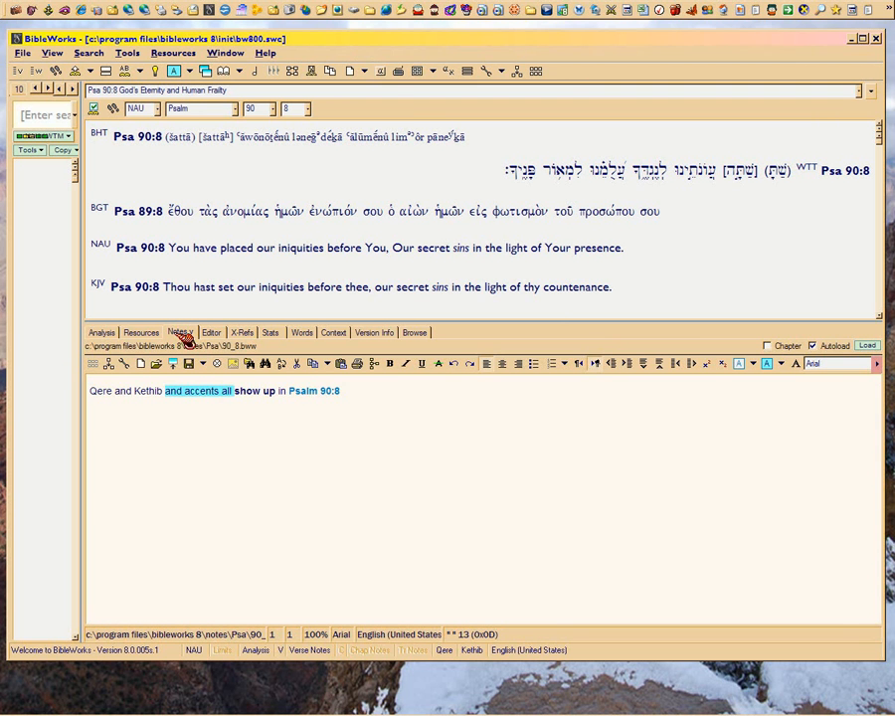
left_click(213, 334)
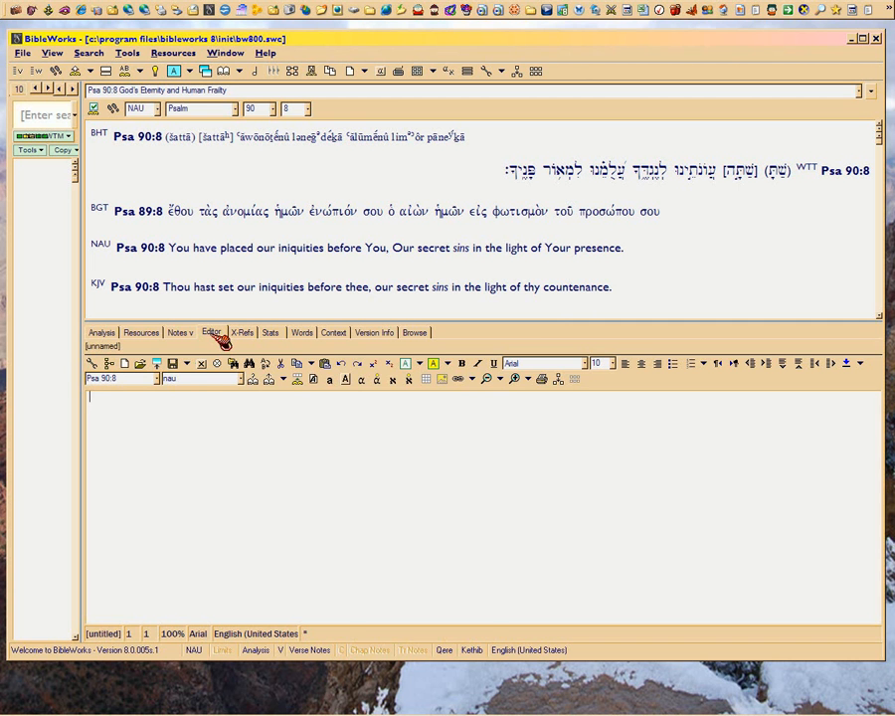
left_click(189, 335)
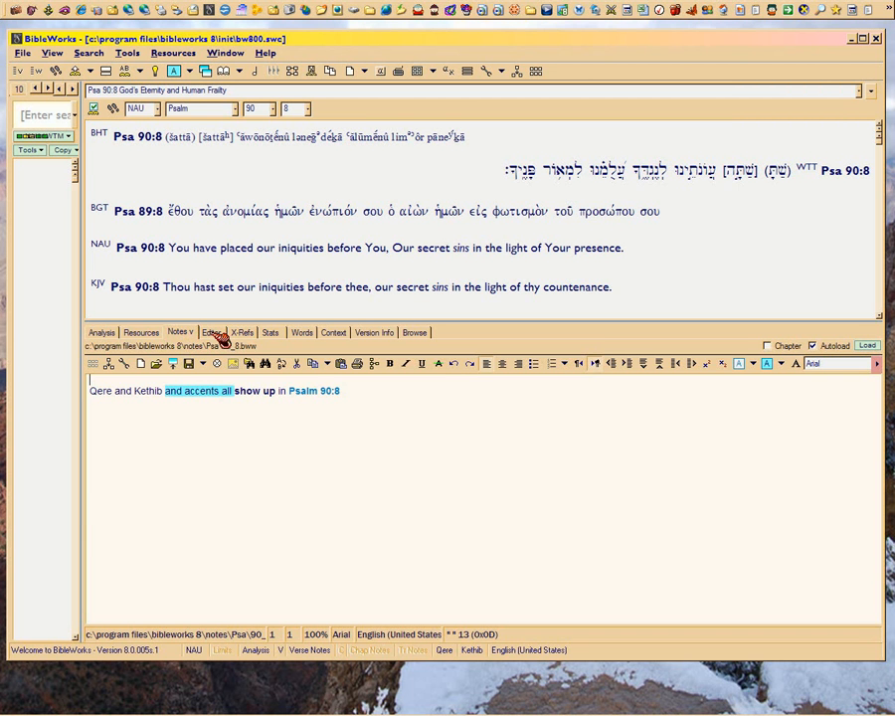
left_click(217, 335)
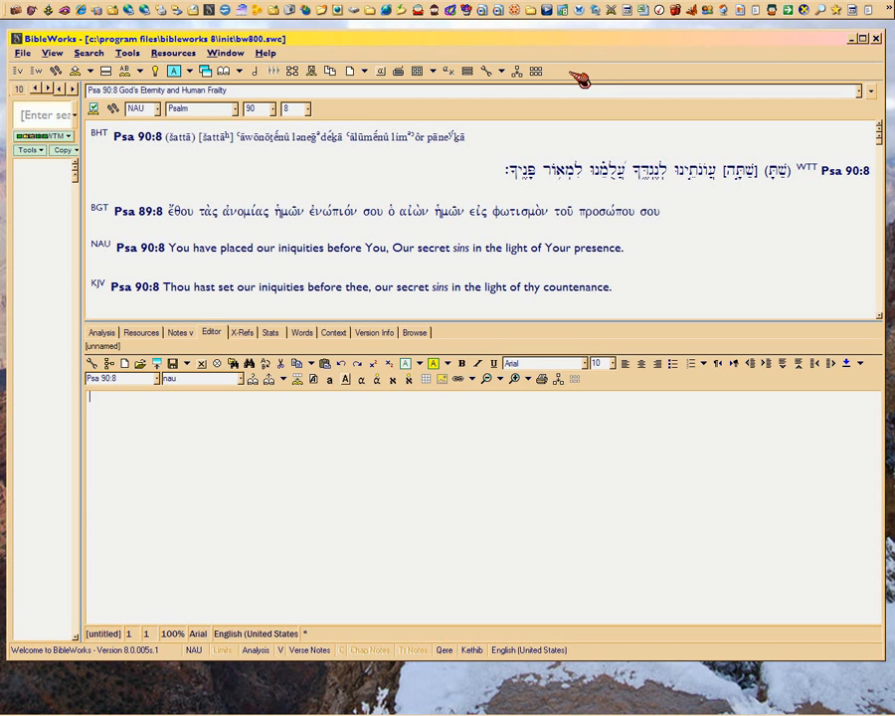
- Show the additional buttons in the Browse Window header
right_click(394, 114)
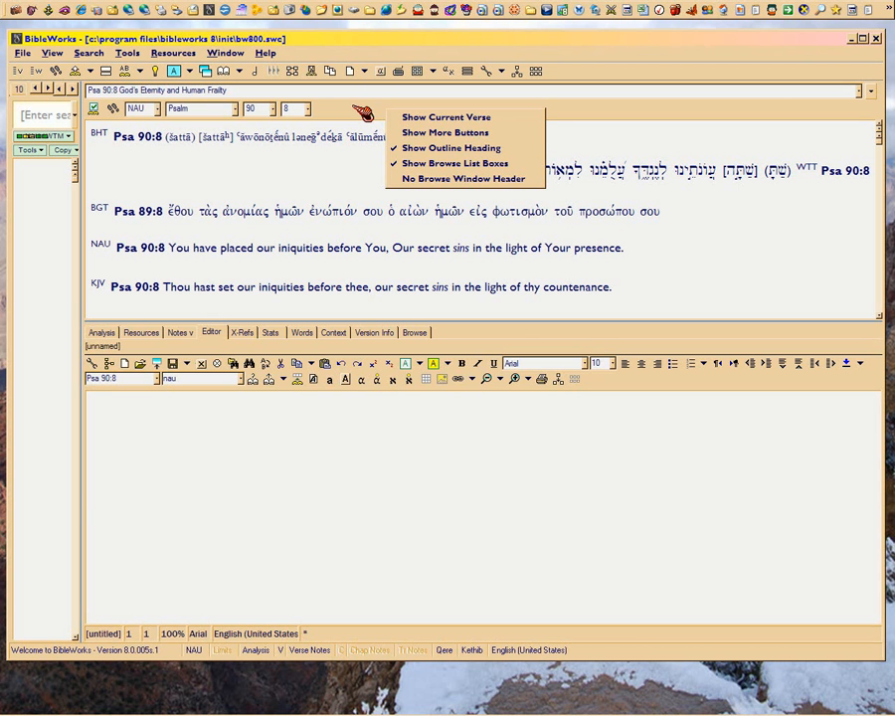
left_click(409, 133)
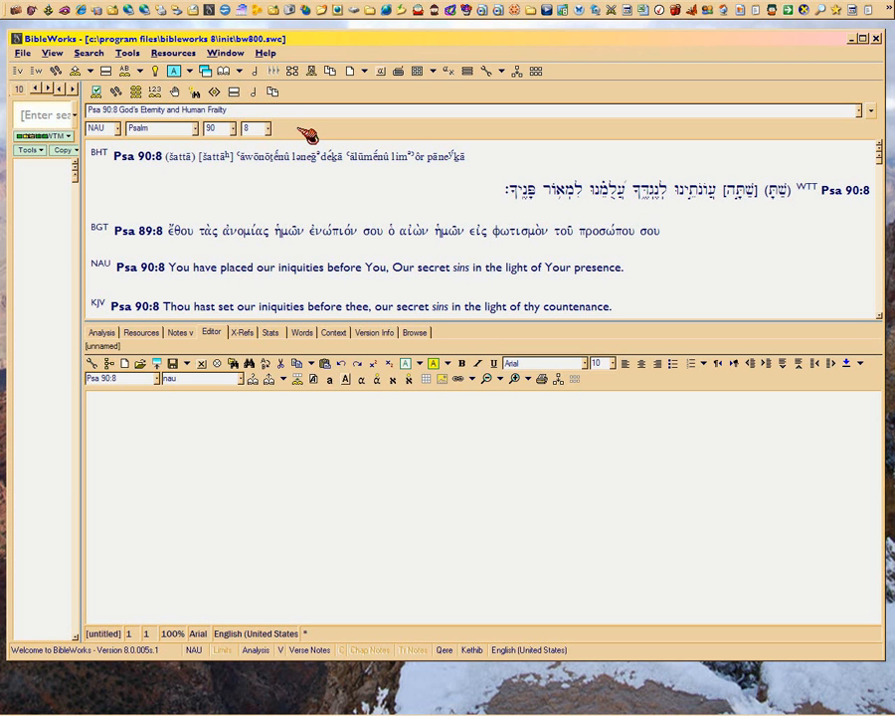
right_click(300, 130)
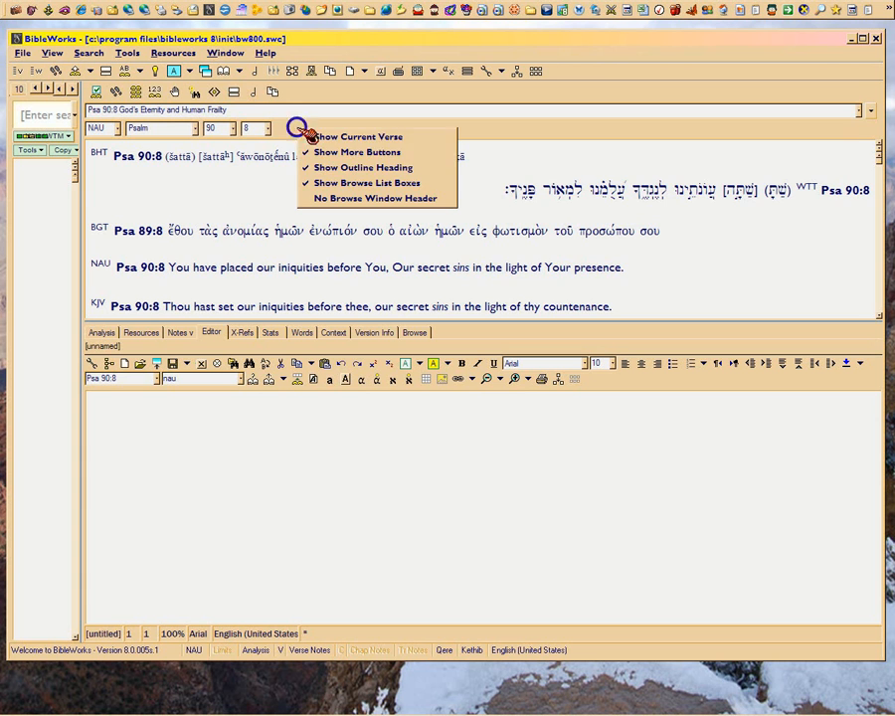
left_click(315, 154)
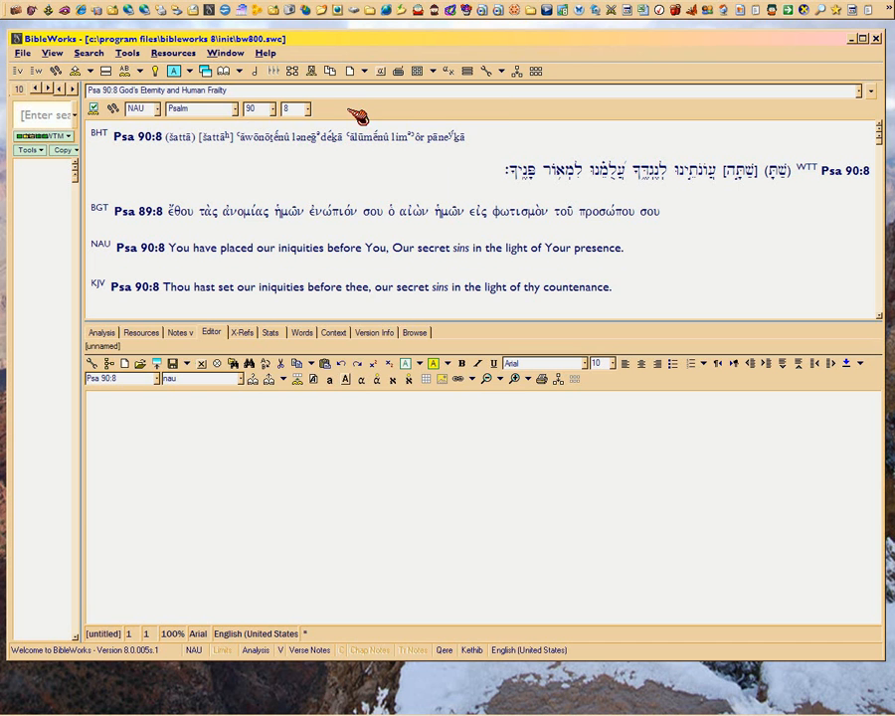
right_click(350, 110)
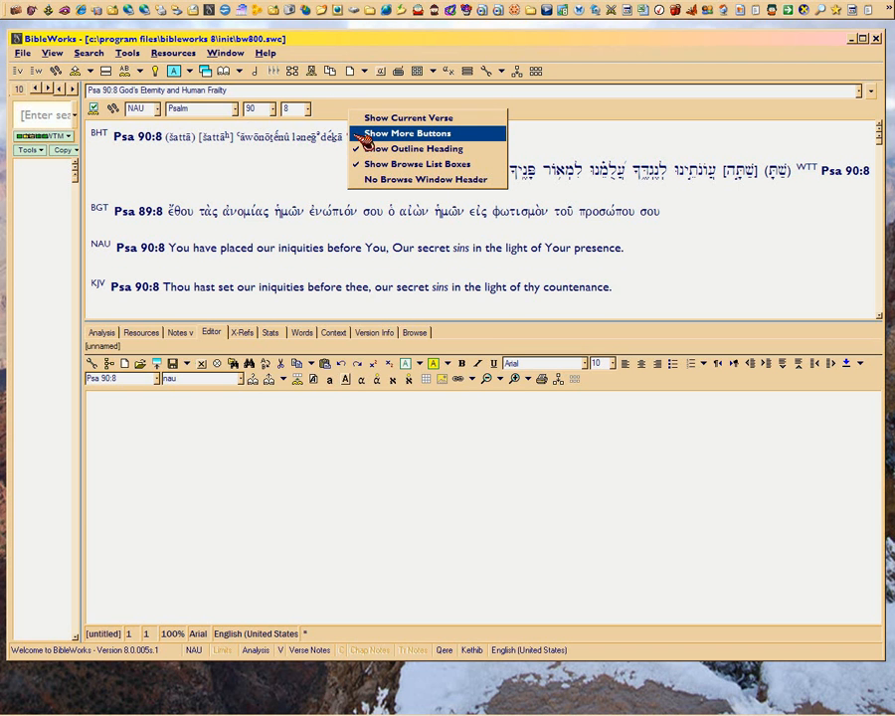
left_click(364, 133)
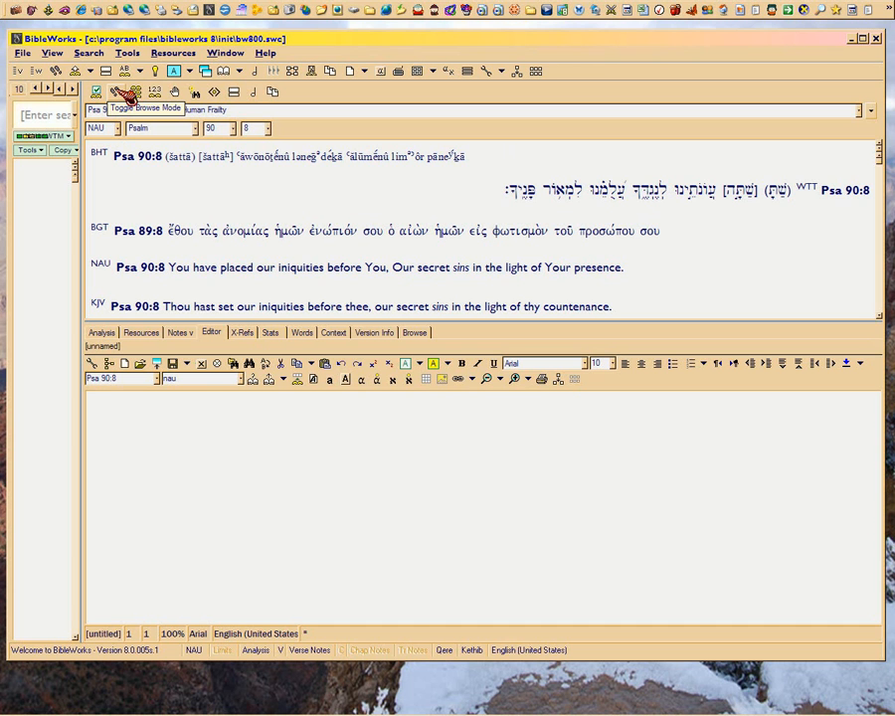
- Review the Browse Window options, such as Strong's numbers, version notes, word tips and display version choices
left_click(97, 91)
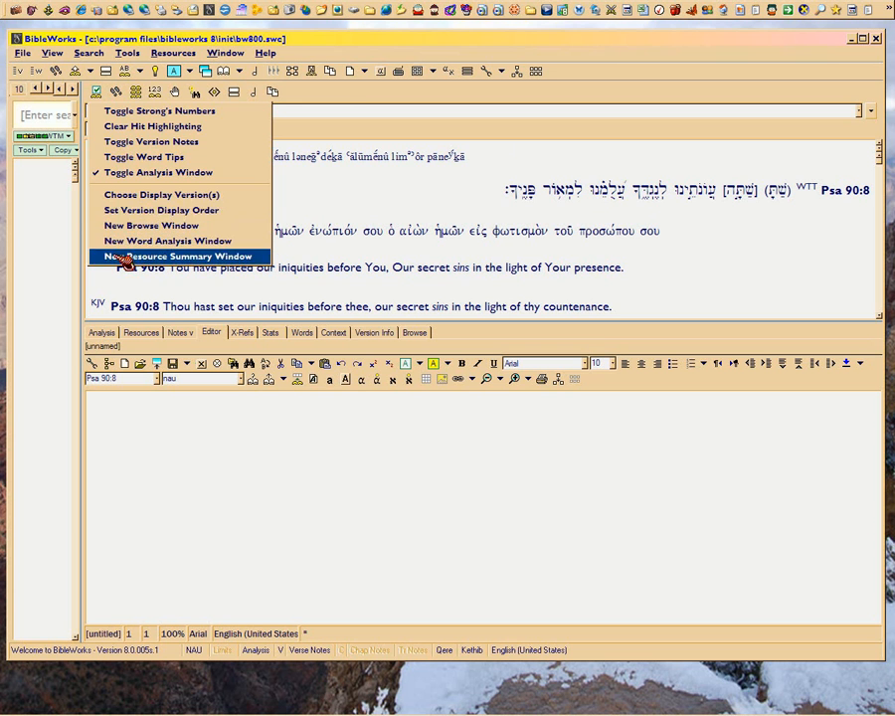
left_click(338, 93)
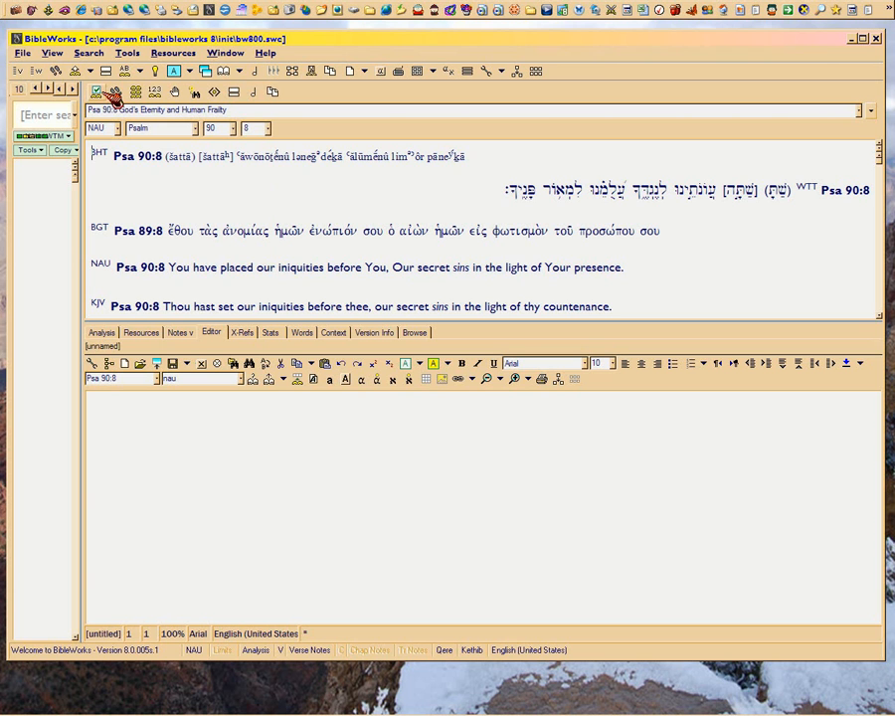
left_click(100, 92)
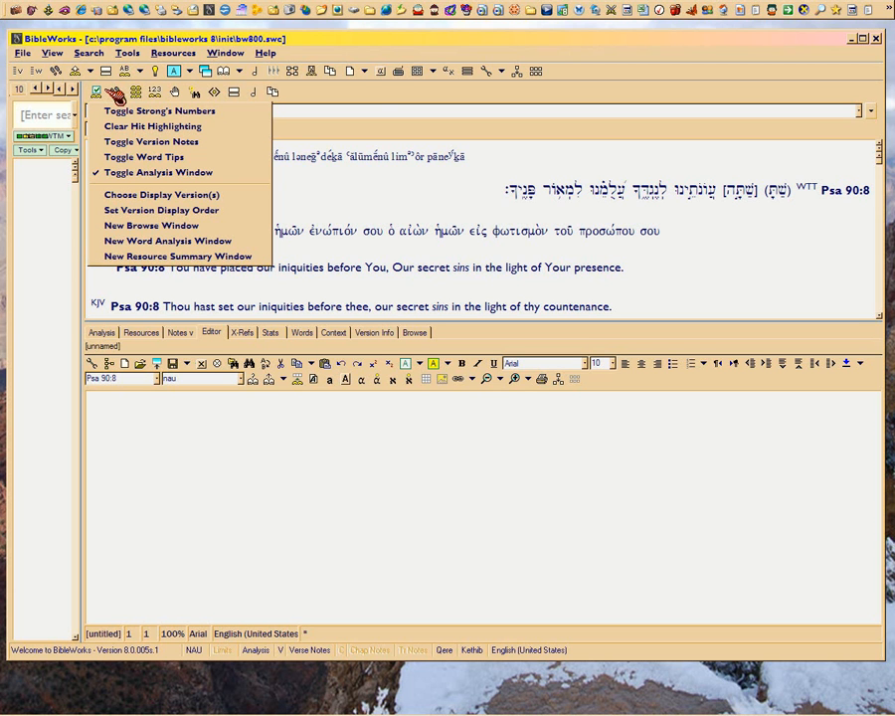
left_click(352, 89)
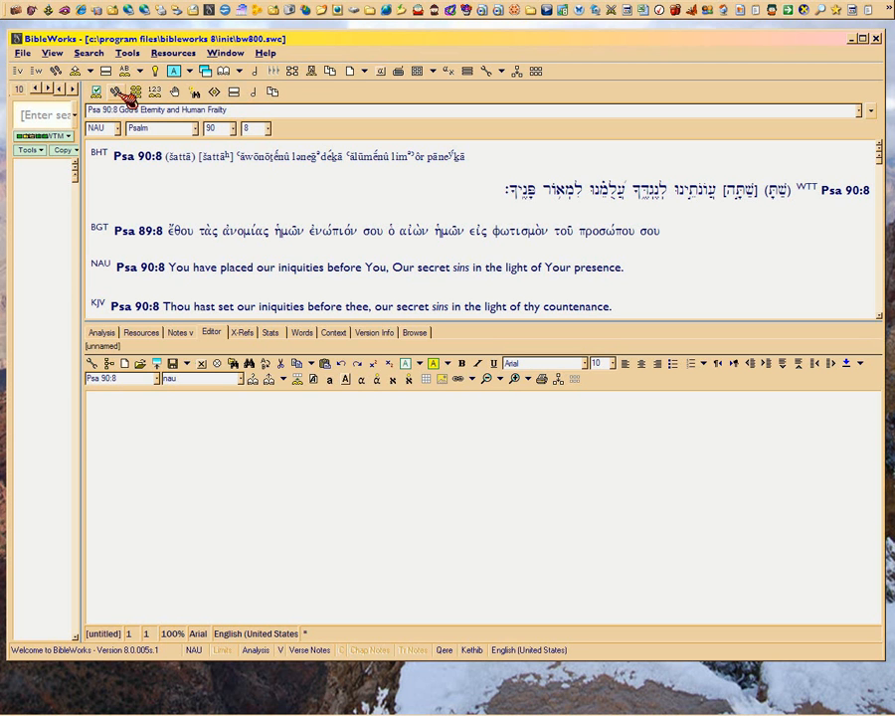
left_click(339, 92)
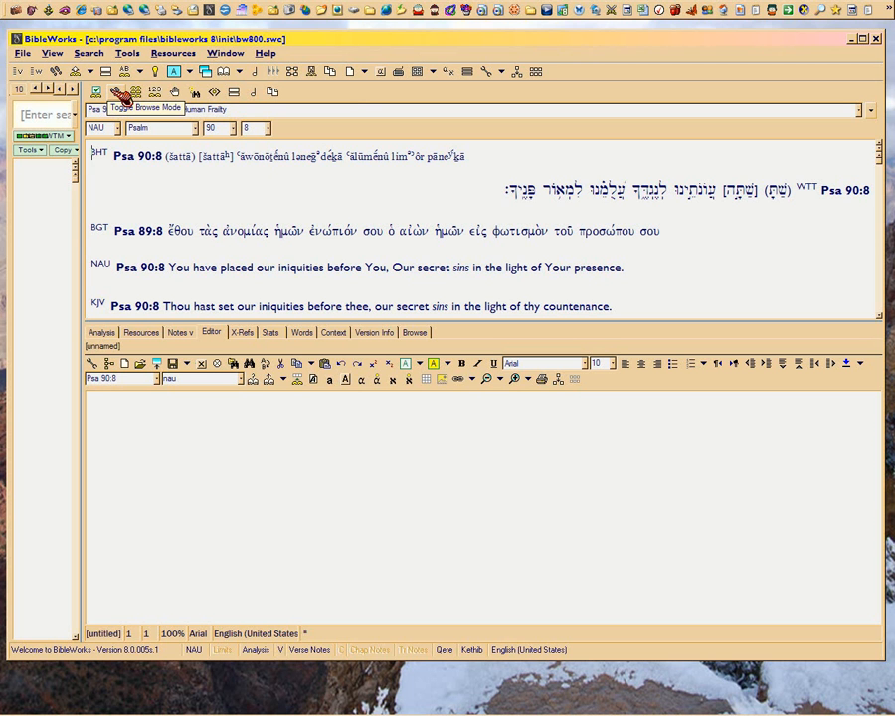
- Switch the Browse Window to single-version mode and look through the NAU text around Psalm 90, ending at Psalm 89:52
left_click(121, 97)
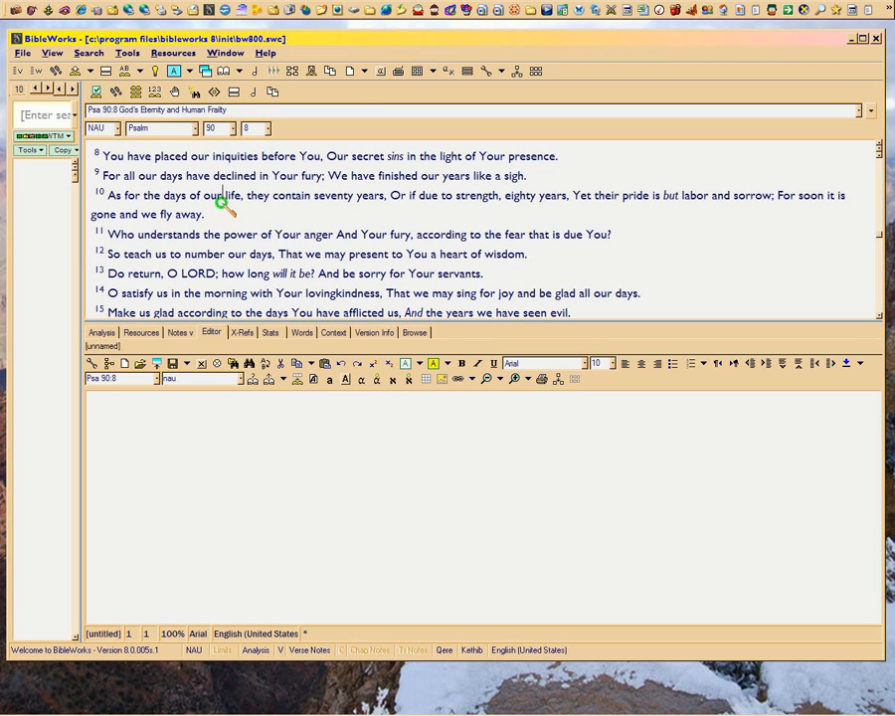
scroll(221, 202, "down", 5)
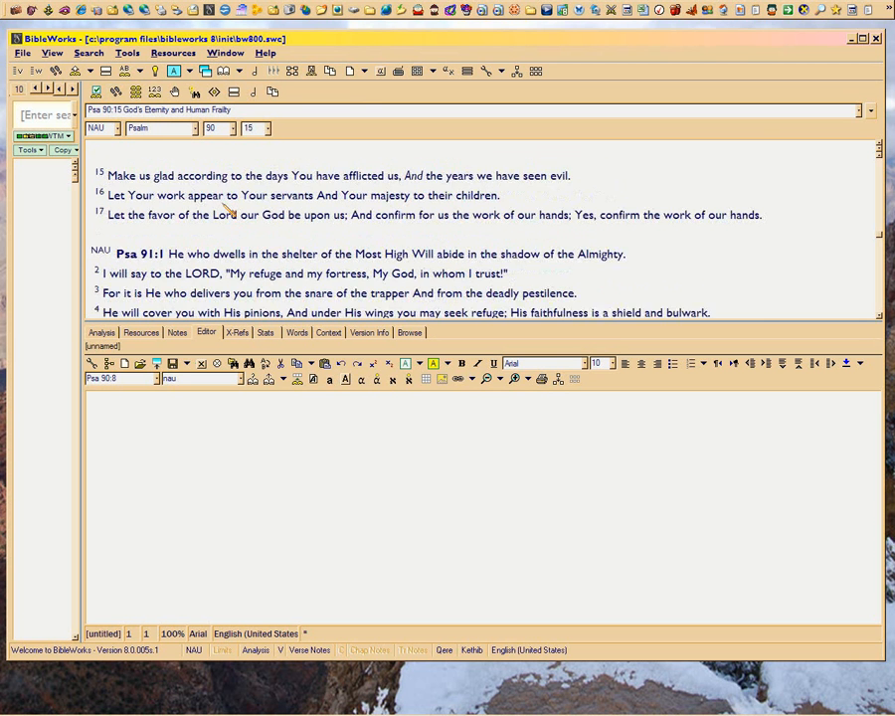
scroll(227, 206, "up", 10)
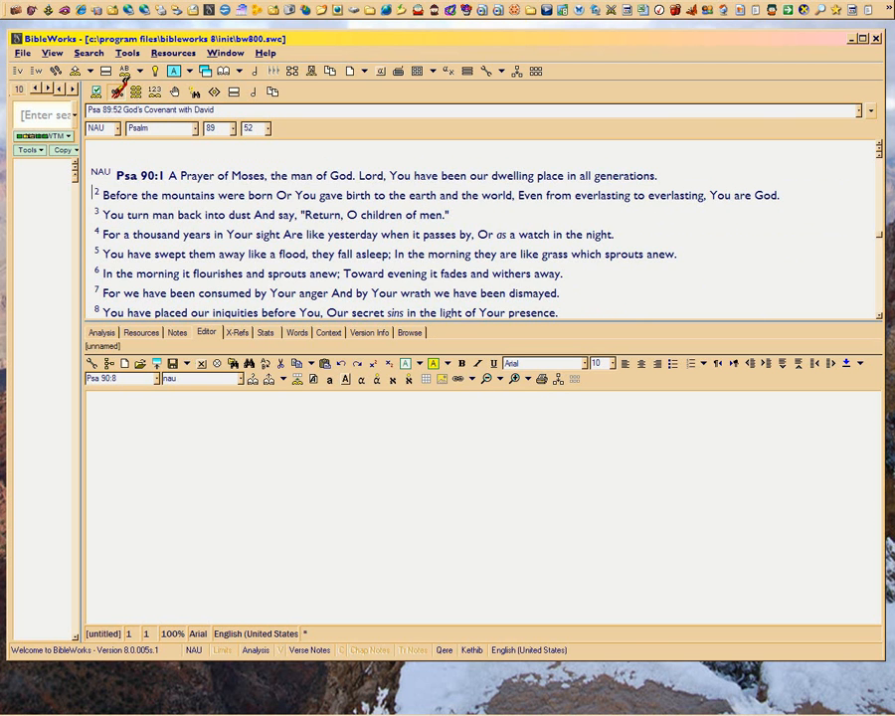
- Return the Browse Window to multiple-version mode and look through the versions of Psalm 89:52
left_click(119, 91)
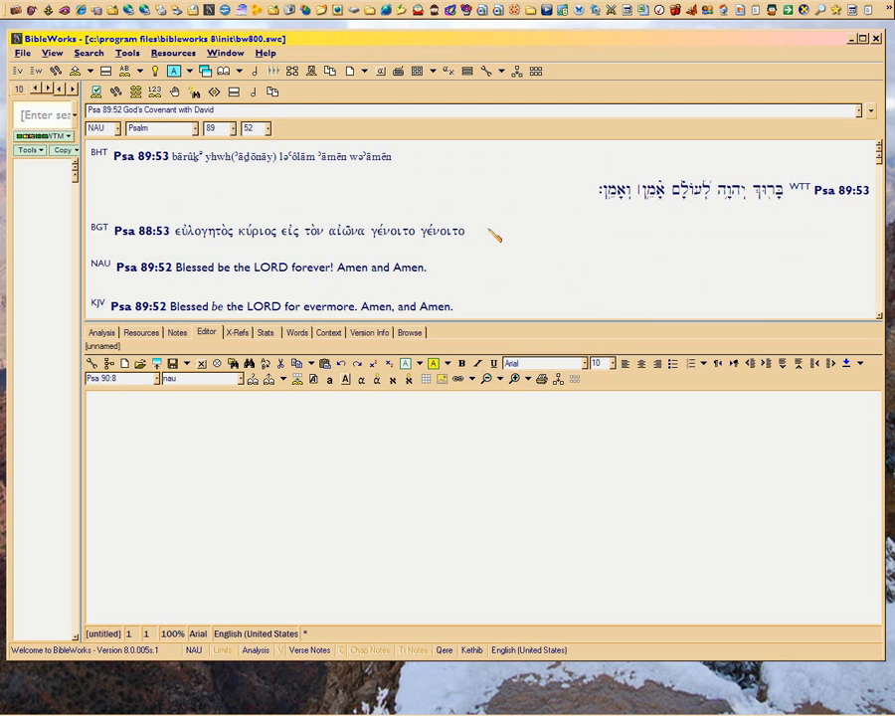
scroll(490, 234, "down", 3)
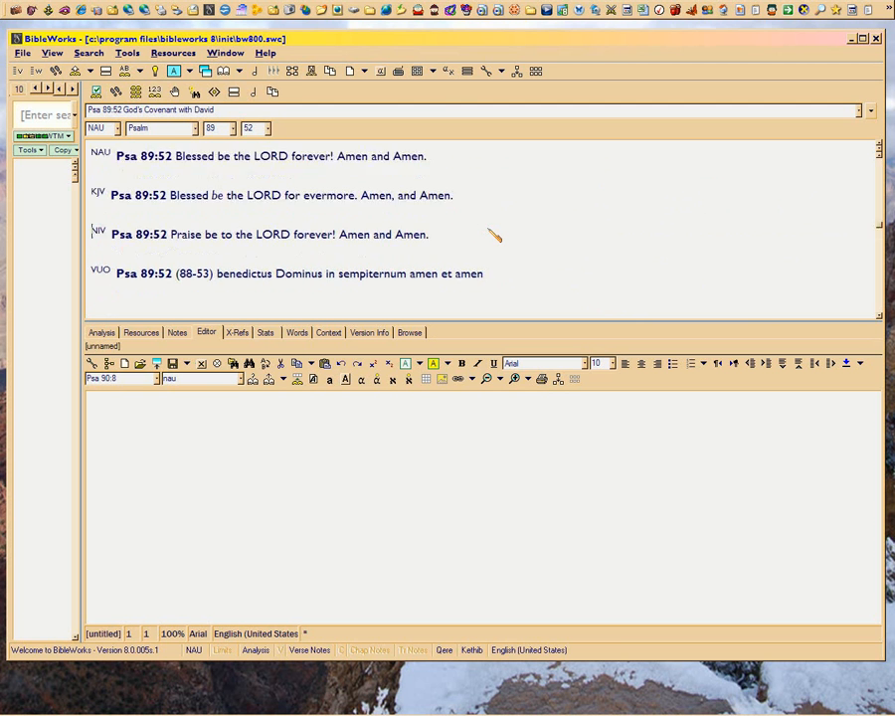
scroll(494, 235, "down", 2)
scroll(494, 234, "up", 4)
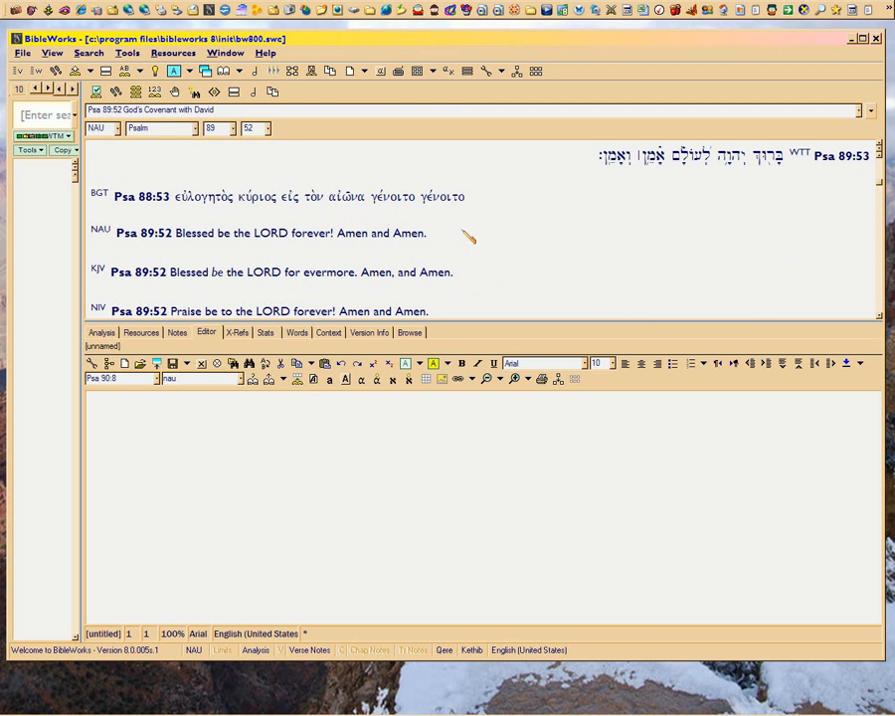
- Apply the Basic favorites set of search and display versions
left_click(75, 139)
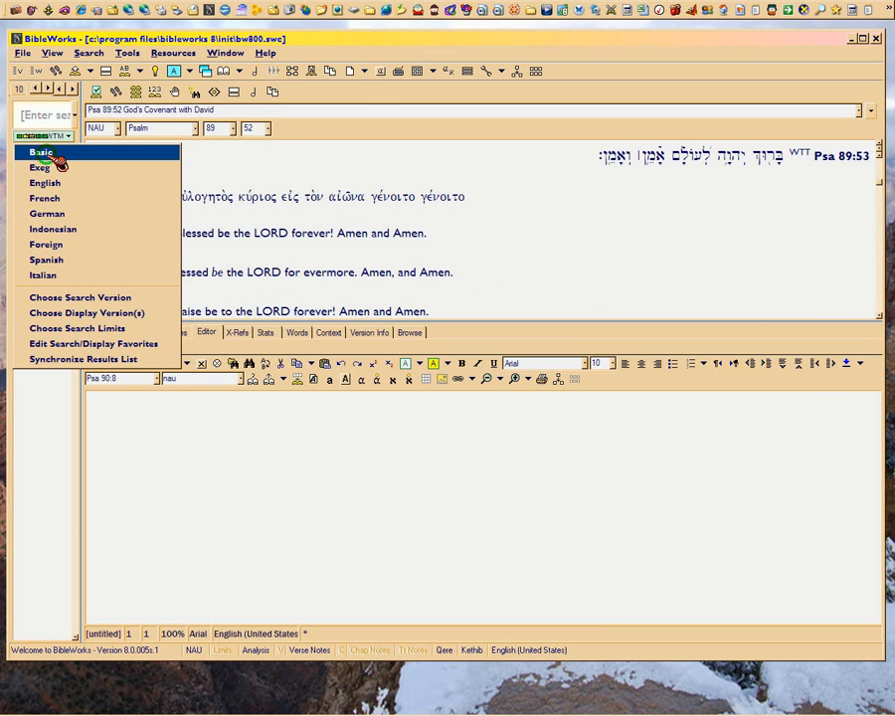
left_click(54, 157)
left_click(518, 241)
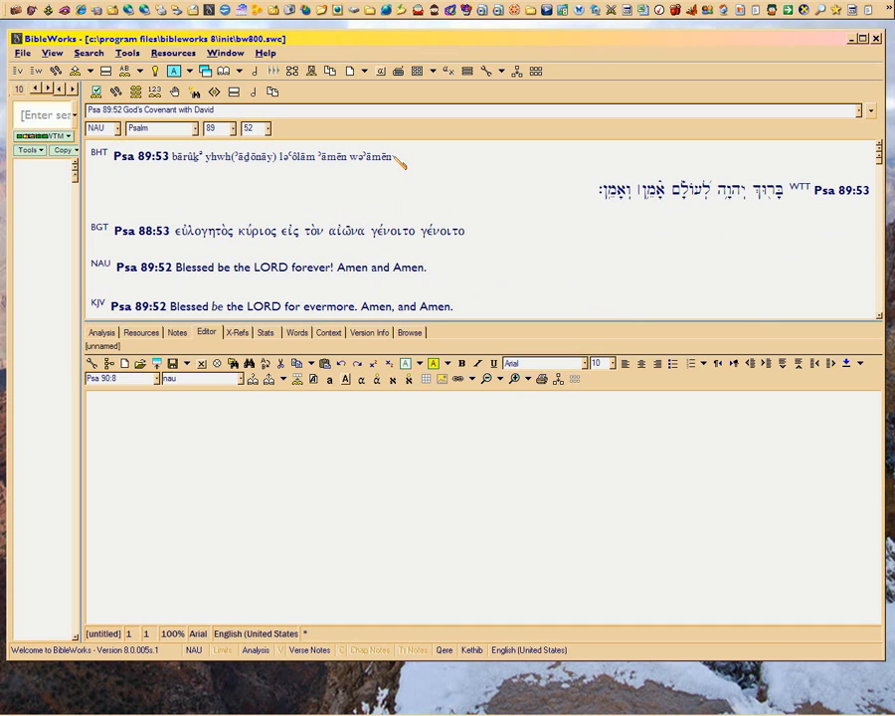
- Examine Psalm 89:52 in each displayed version, including BGT, NAU, KJV, NIV and the Latin VUO
left_click(470, 228)
scroll(478, 234, "down", 2)
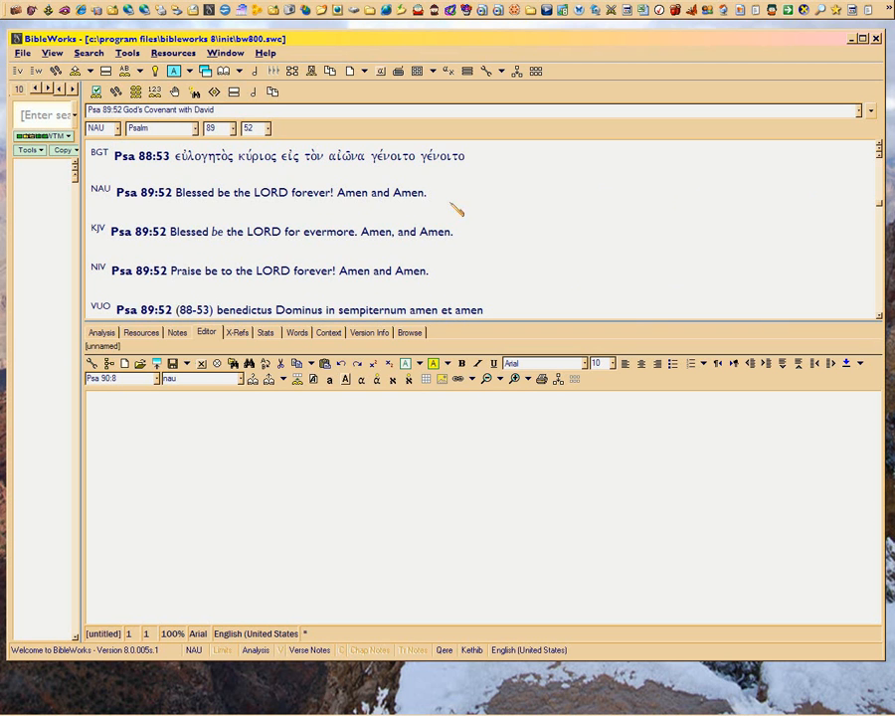
left_click(428, 192)
key("Down")
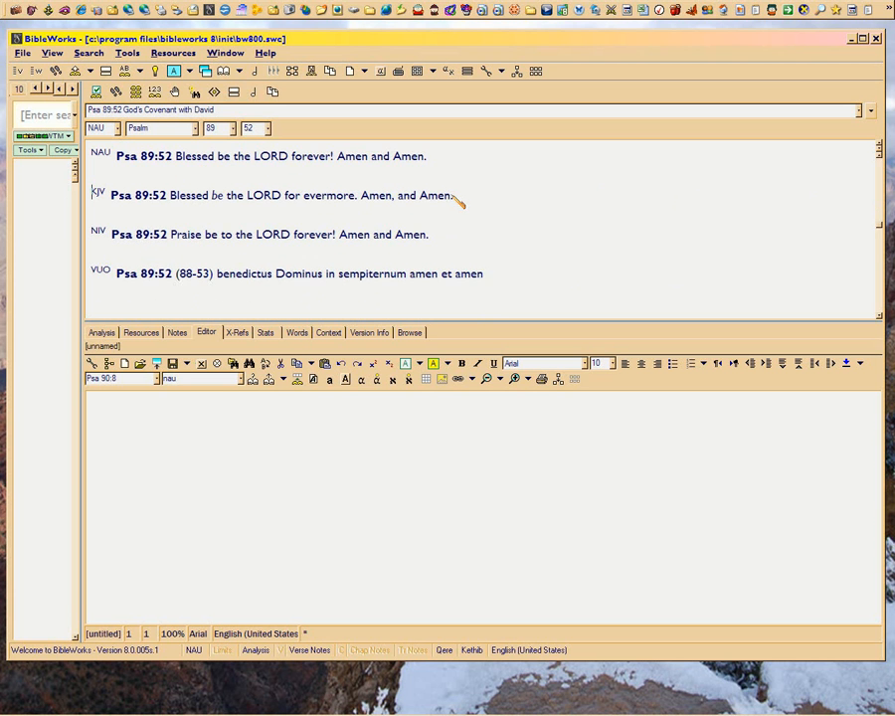
left_click(455, 195)
left_click(430, 234)
left_click(484, 274)
left_click_drag(337, 276, 501, 282)
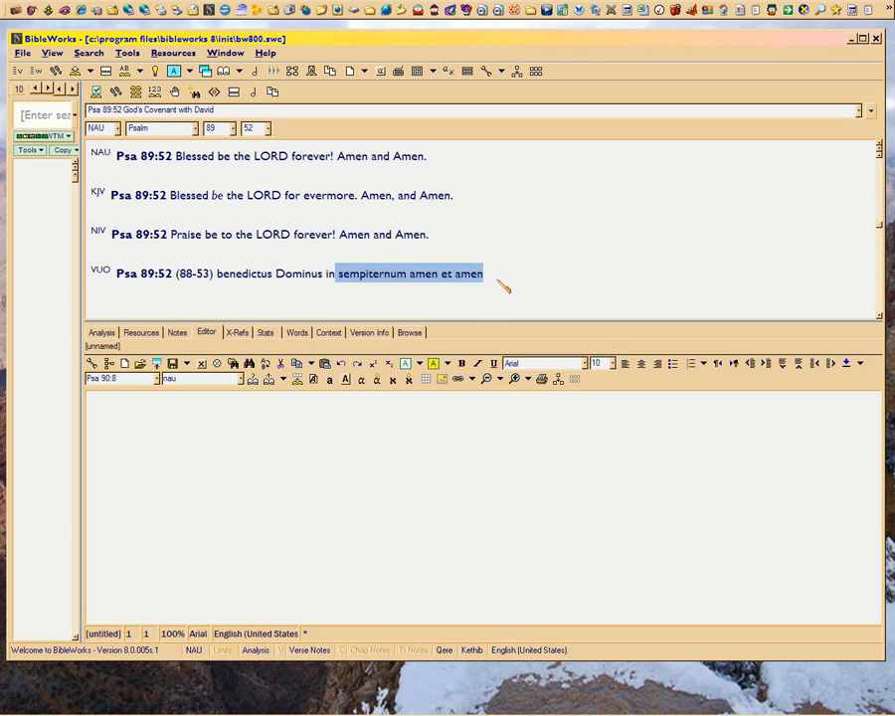
left_click(487, 277)
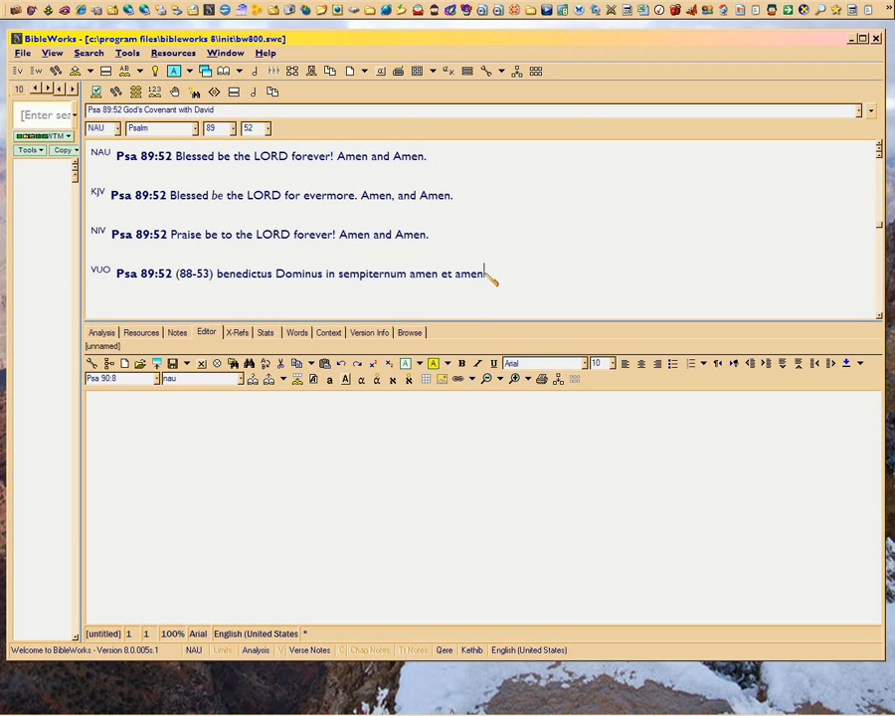
scroll(490, 278, "up", 3)
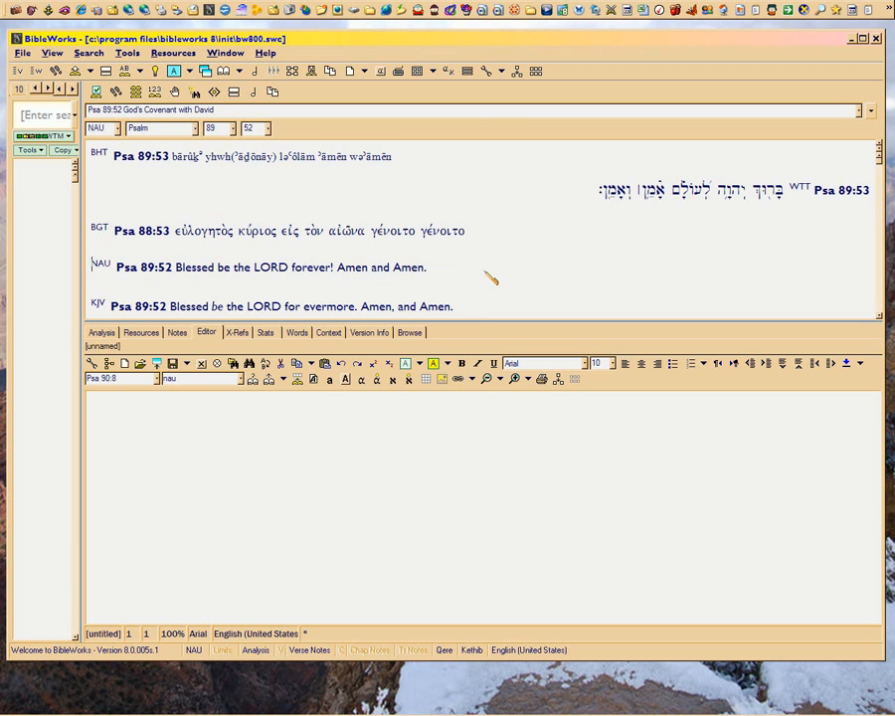
scroll(490, 278, "down", 3)
scroll(490, 278, "up", 3)
- Look over the version favorites, reapply the Basic set and check the displayed versions of Psalm 89:52
left_click(74, 138)
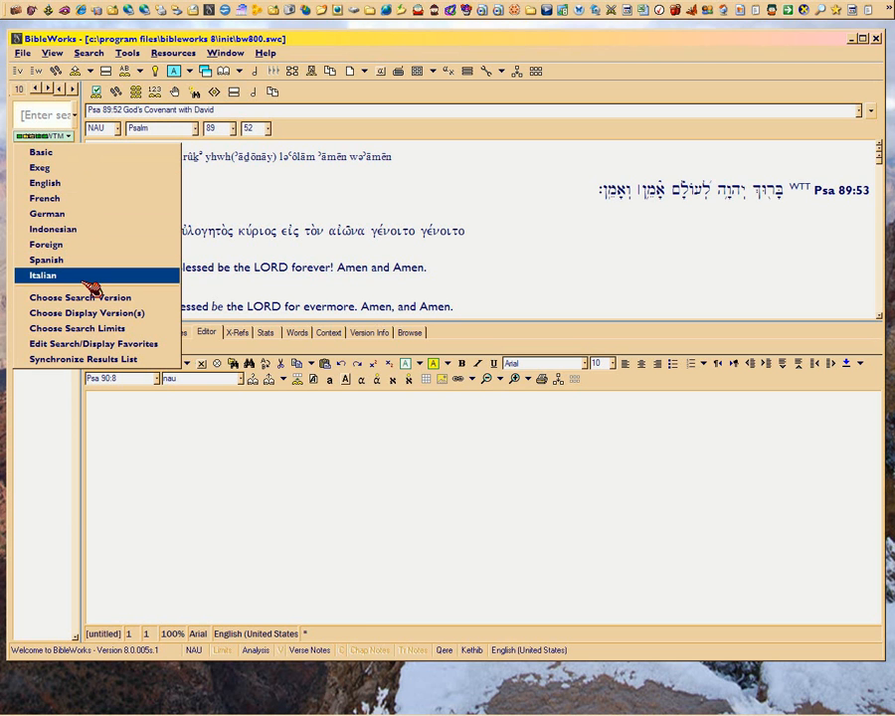
left_click(73, 155)
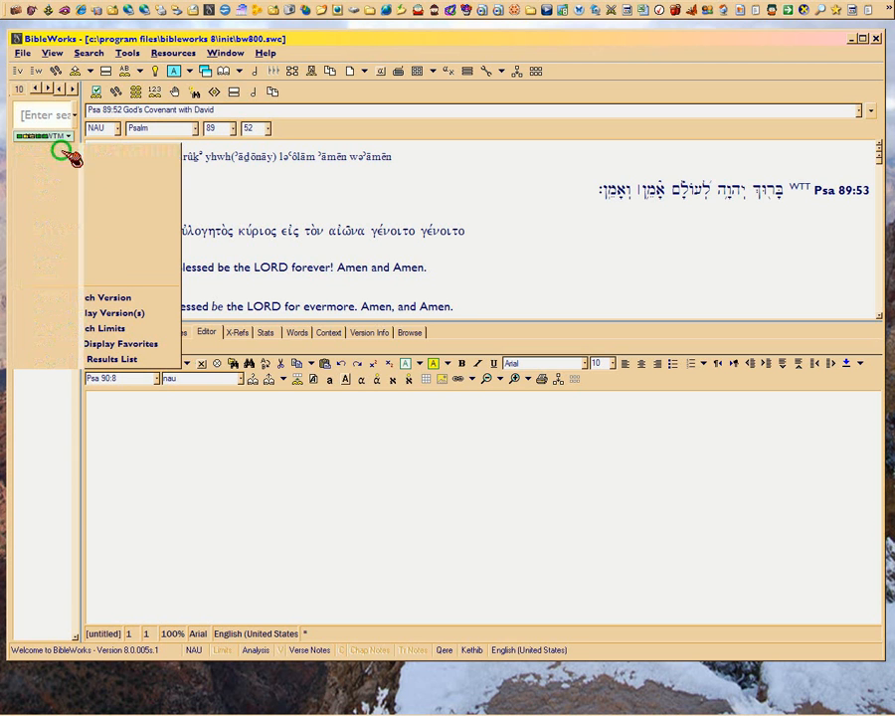
scroll(497, 233, "down", 4)
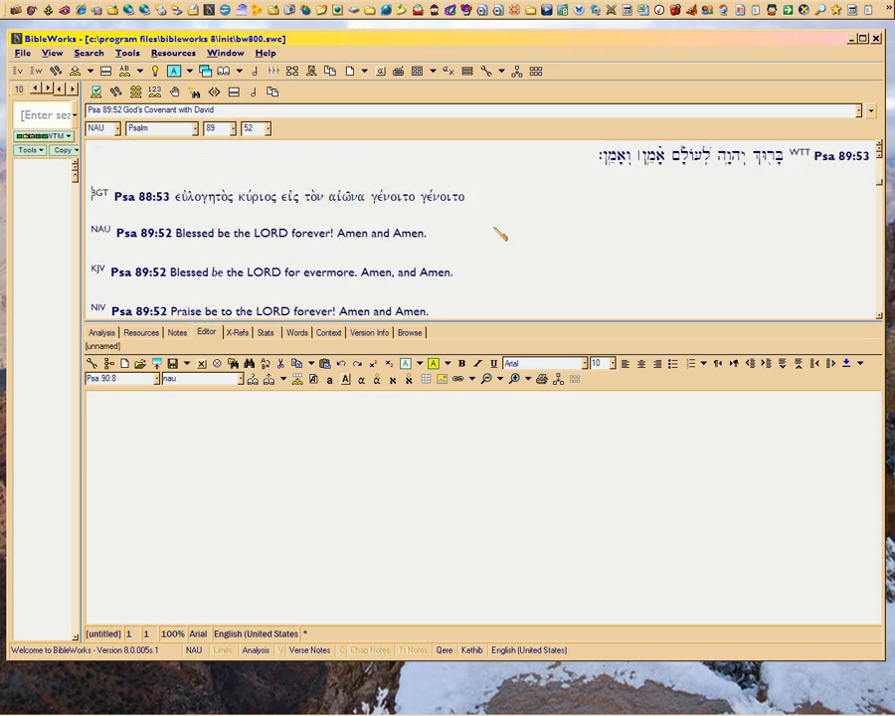
scroll(499, 234, "up", 4)
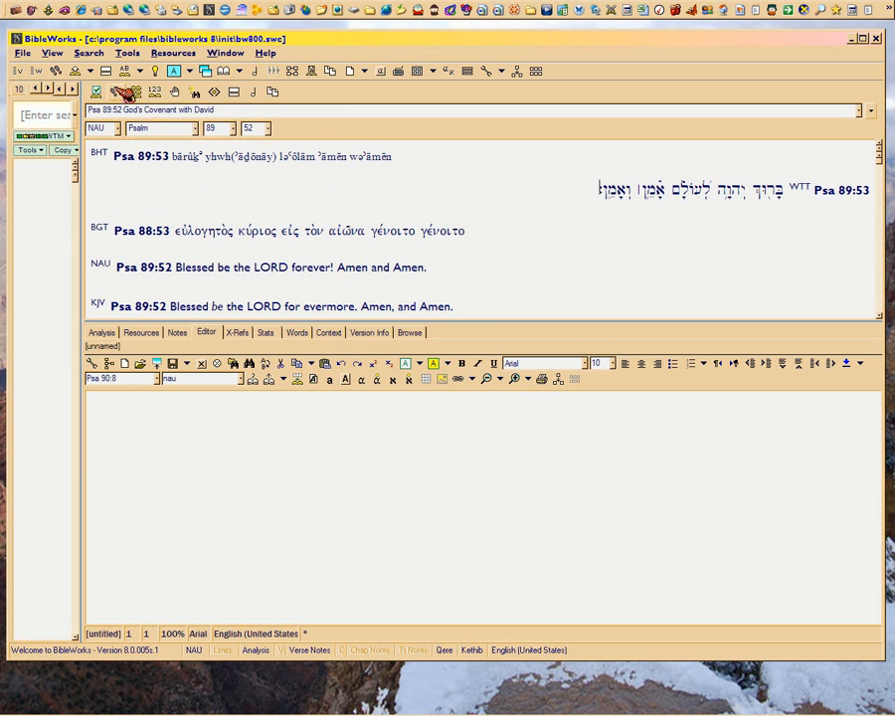
- Switch the Browse Window to single-version mode to show the NAU text in context from Psalm 89:52
left_click(115, 89)
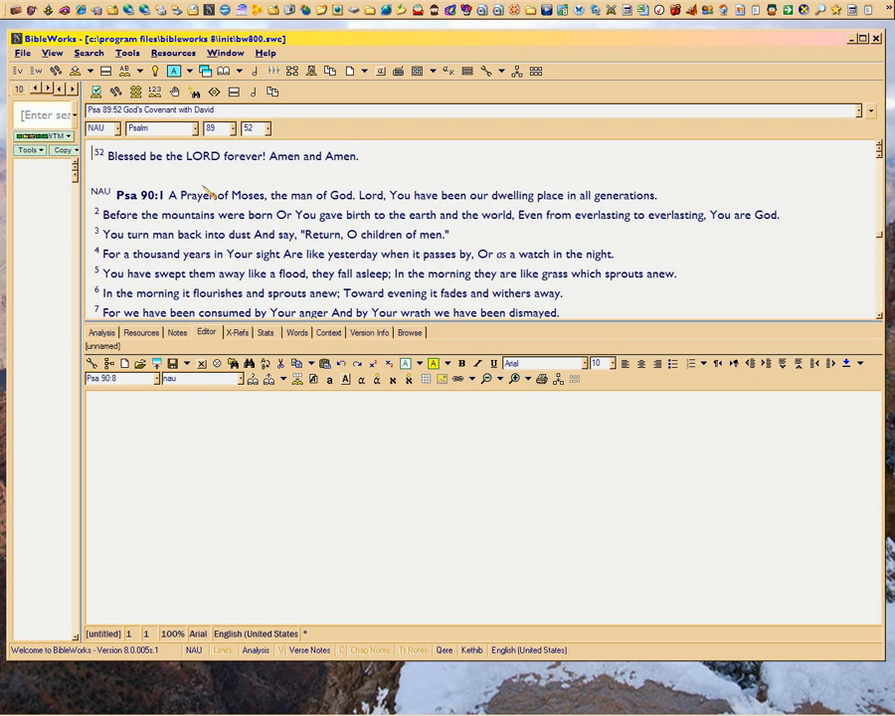
- Read through the NAU text continuously from Psalm 90 into Psalm 91 and back to Psalm 89:46
left_click(303, 196)
scroll(311, 199, "down", 5)
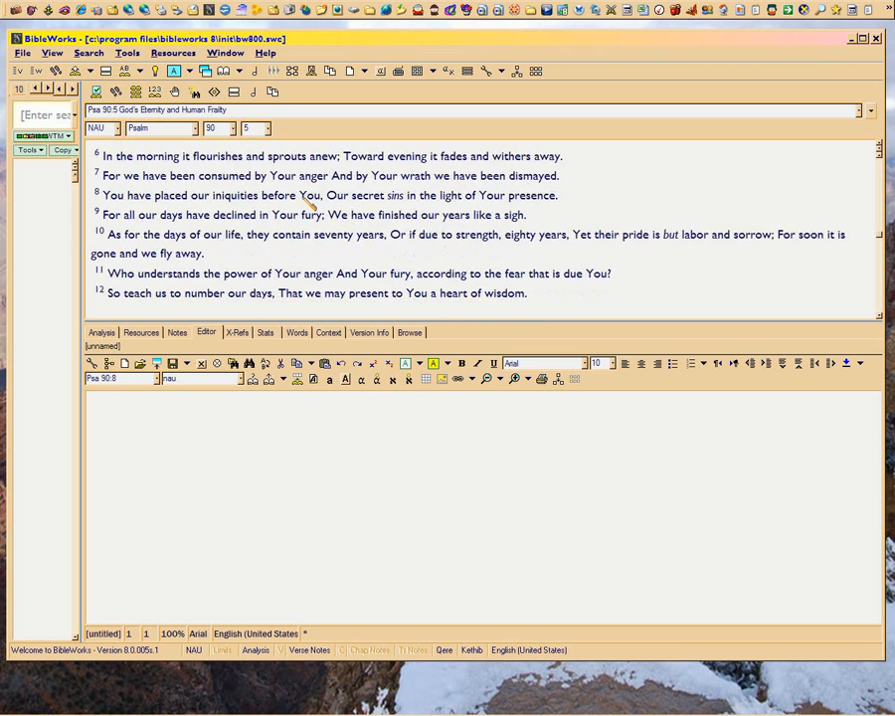
scroll(306, 197, "down", 4)
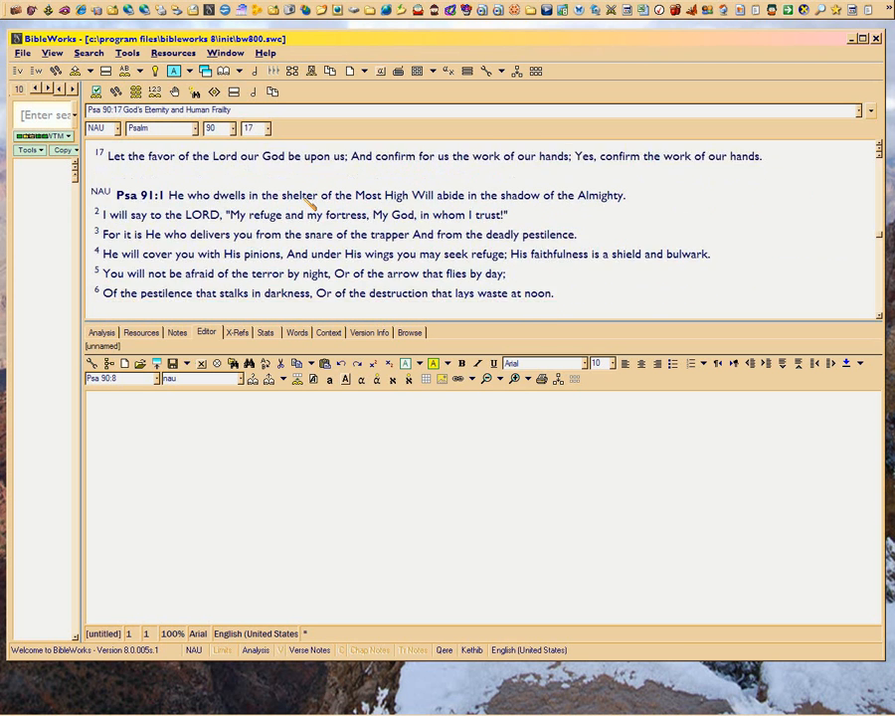
scroll(311, 200, "down", 2)
scroll(308, 199, "up", 6)
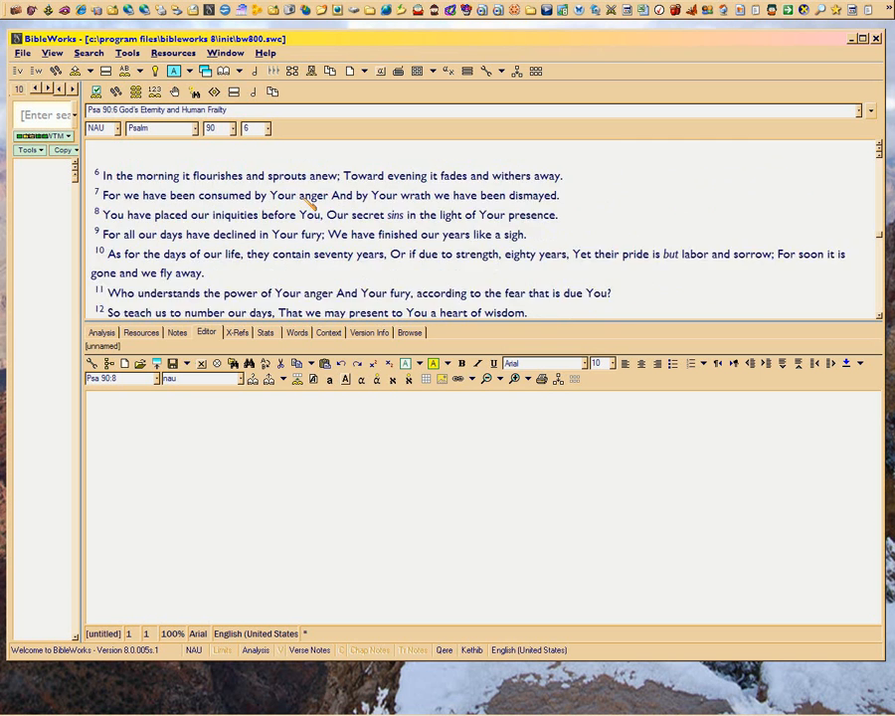
scroll(310, 197, "up", 5)
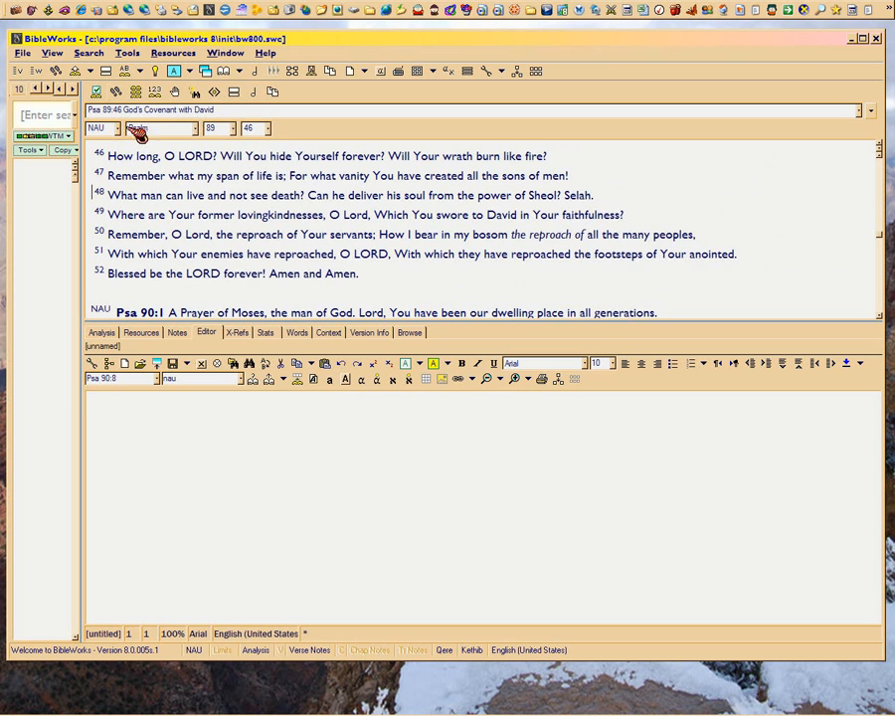
- Switch the Browse Window back to multiple-version mode to compare Psalm 89:46 across the display versions
left_click(118, 90)
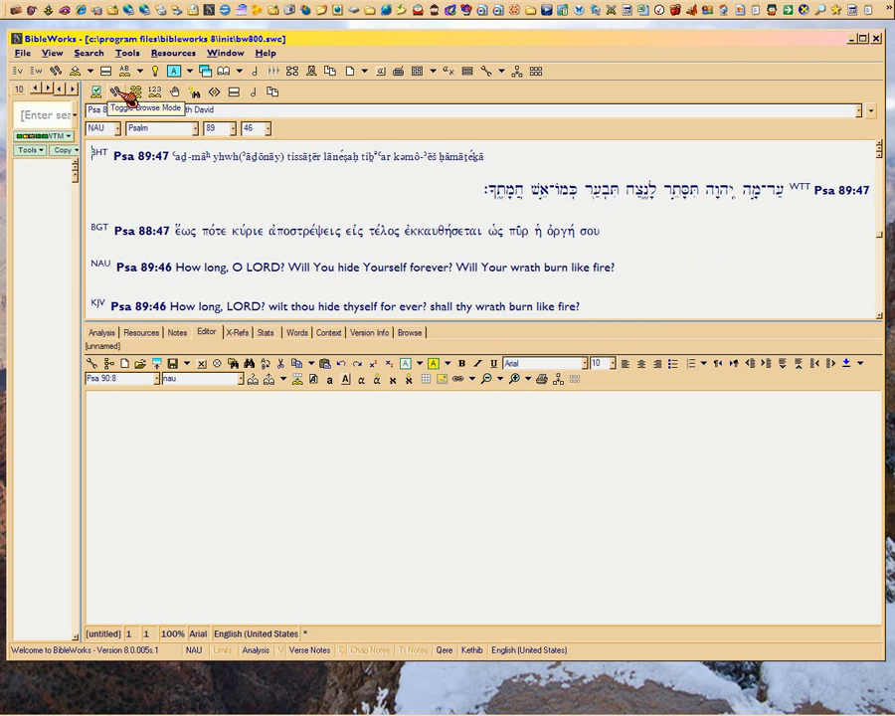
left_click(366, 263)
scroll(370, 272, "up", 2)
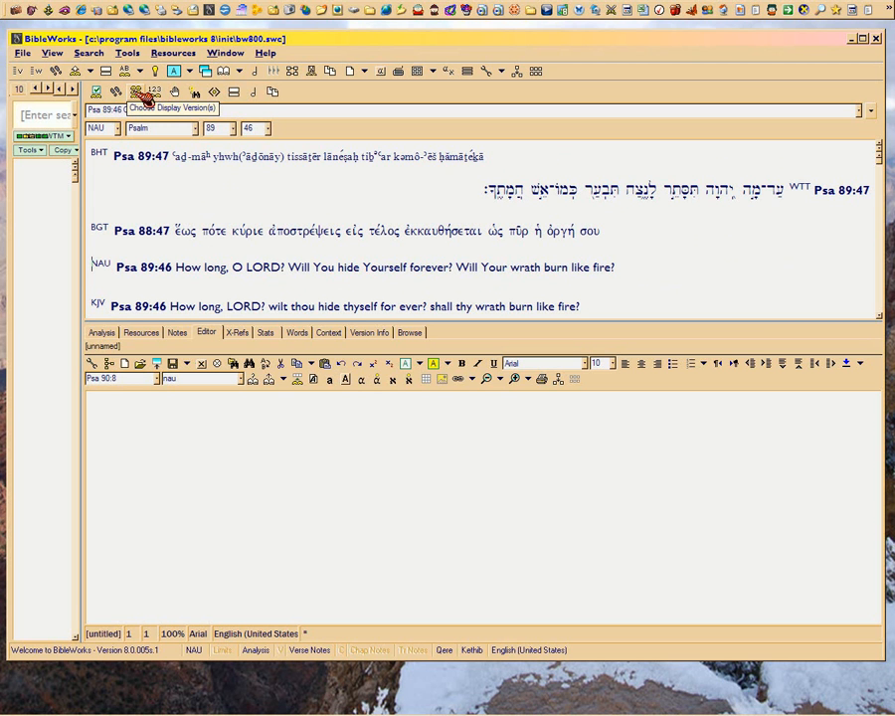
- View the options offered for the NAU version label at Psalm 89:46 and dismiss them
left_click(101, 263)
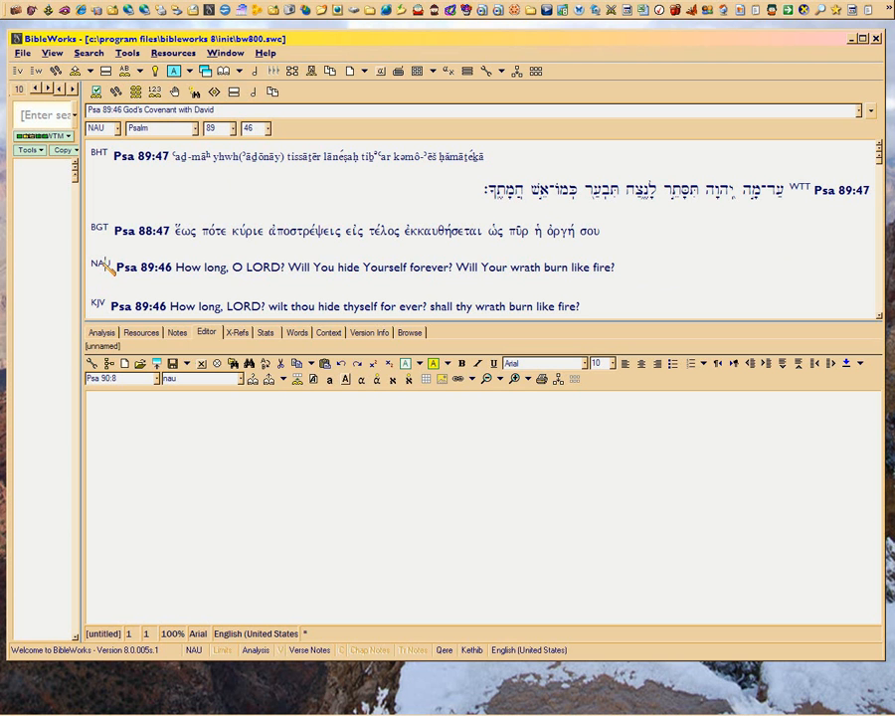
right_click(100, 263)
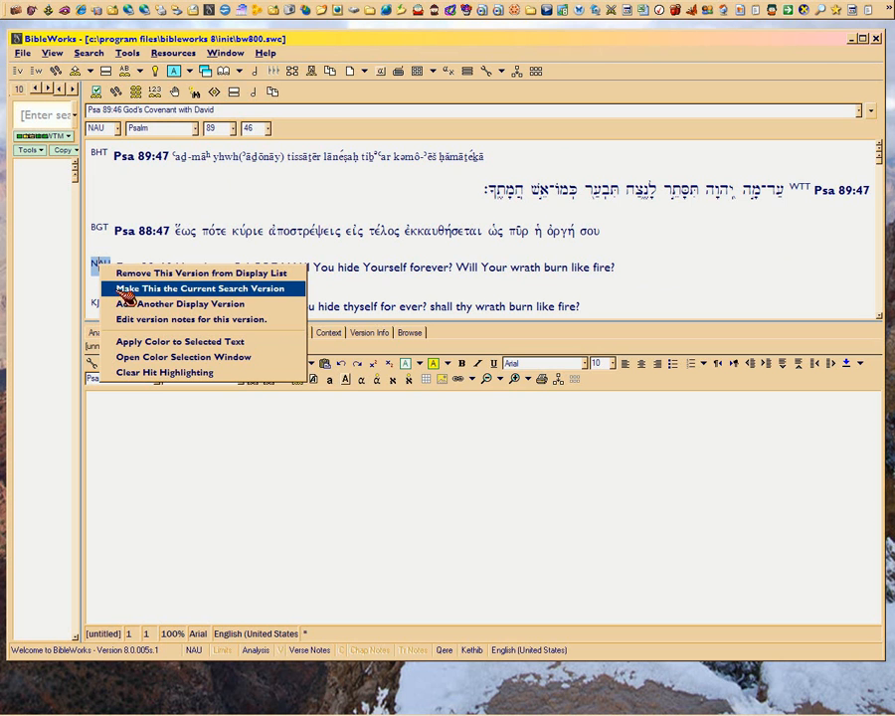
left_click(171, 252)
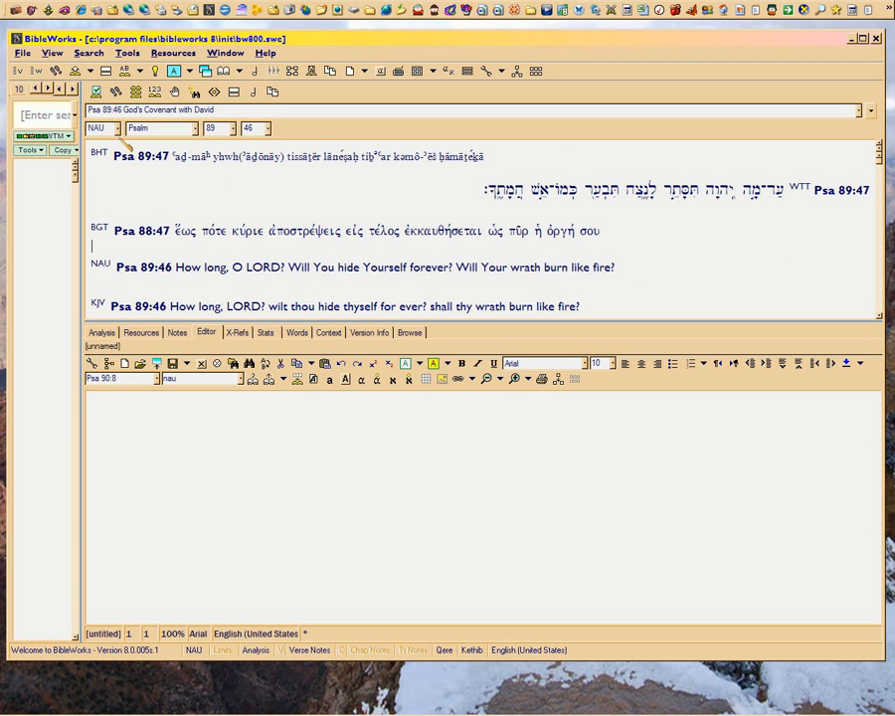
- Look through the selectable display versions, from the English list to the other languages, and cancel
left_click(145, 93)
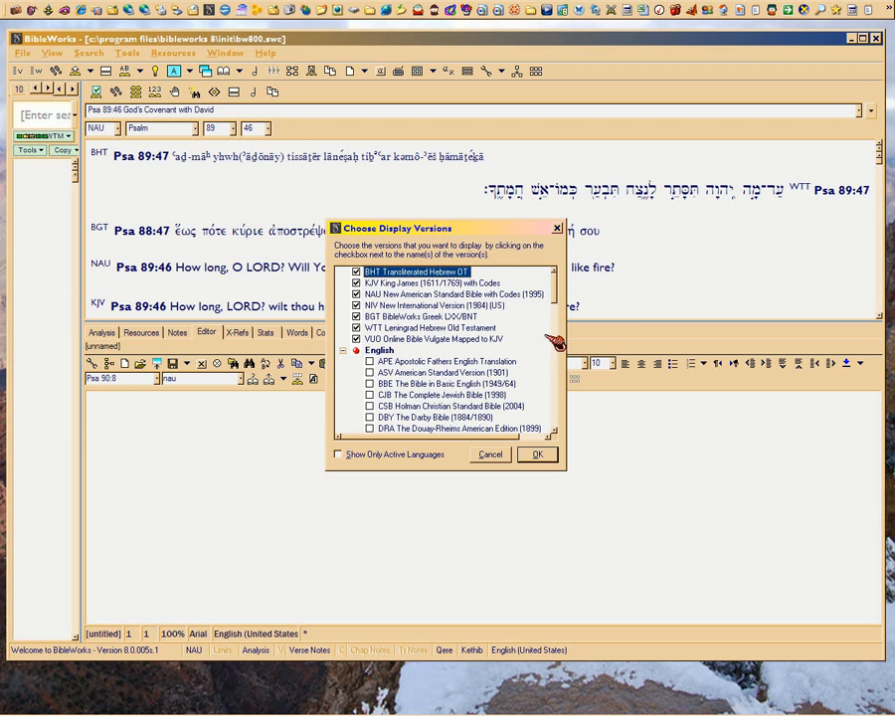
left_click_drag(560, 304, 562, 351)
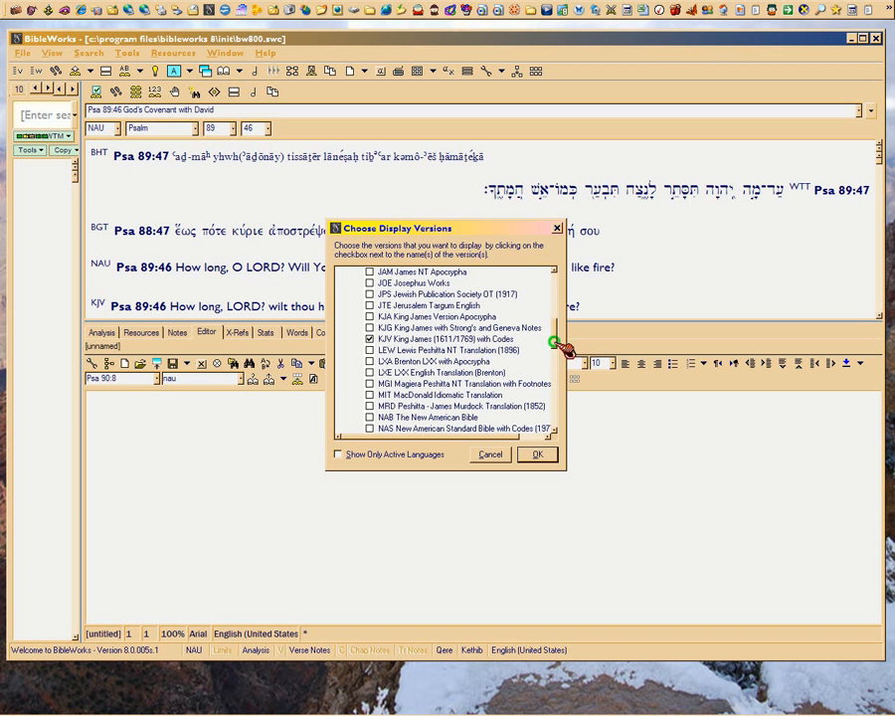
left_click_drag(558, 346, 560, 434)
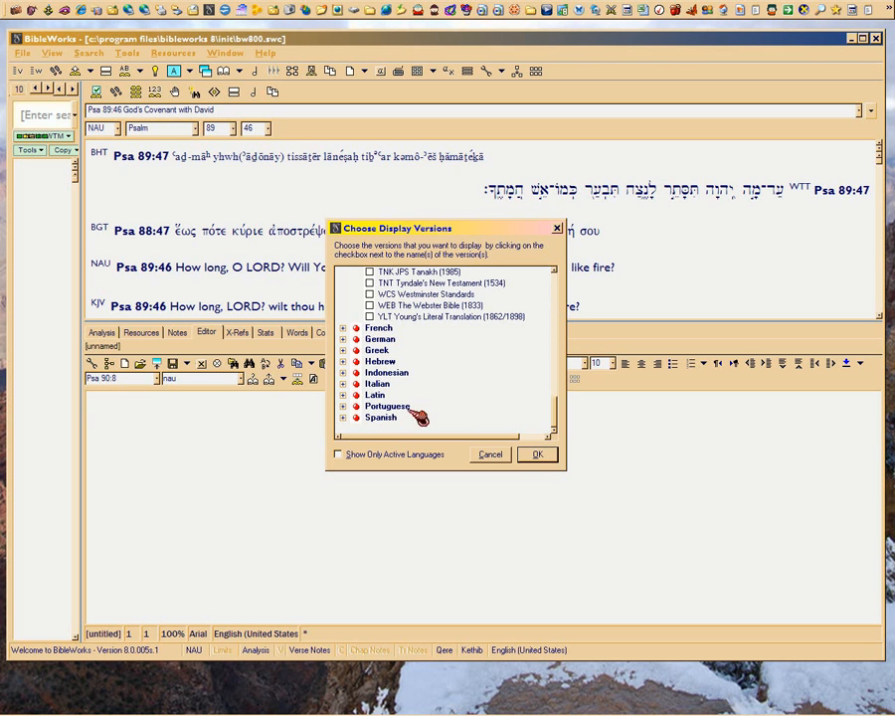
left_click(488, 454)
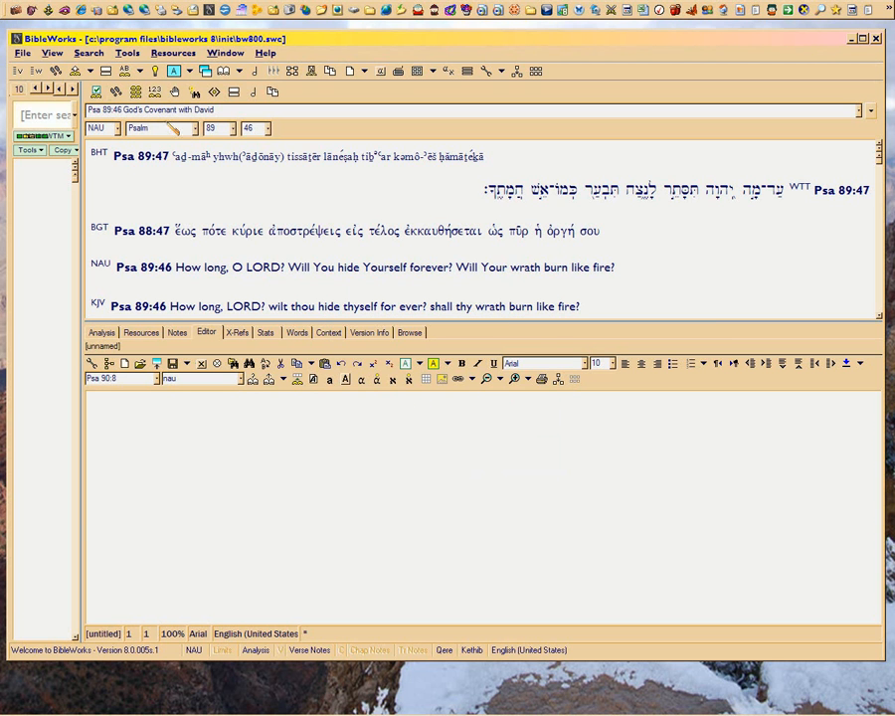
- Open the version display order settings and compare the order with the versions shown for Psalm 89:46
left_click(162, 93)
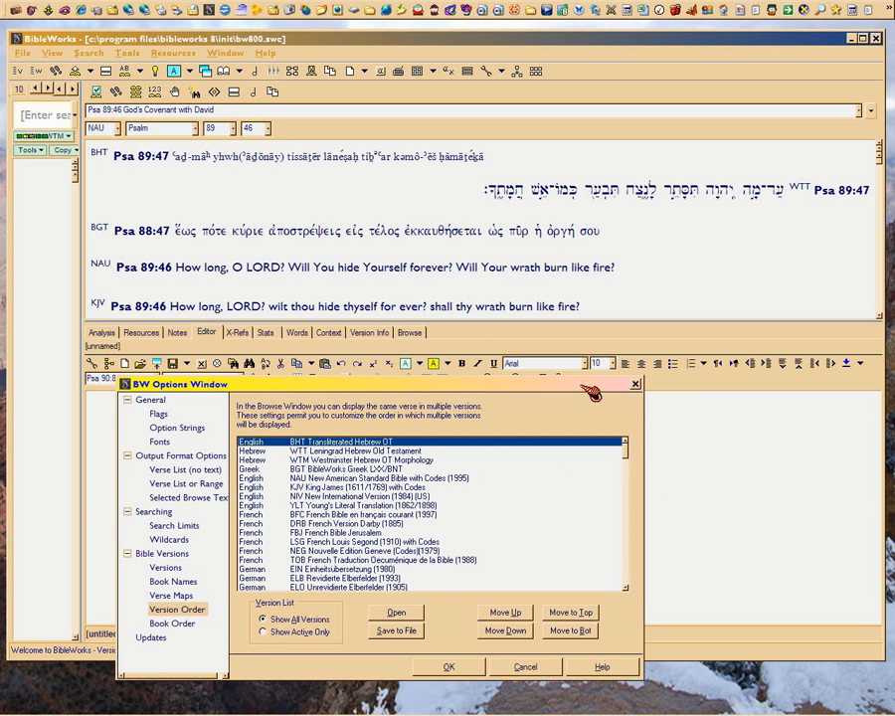
left_click(378, 162)
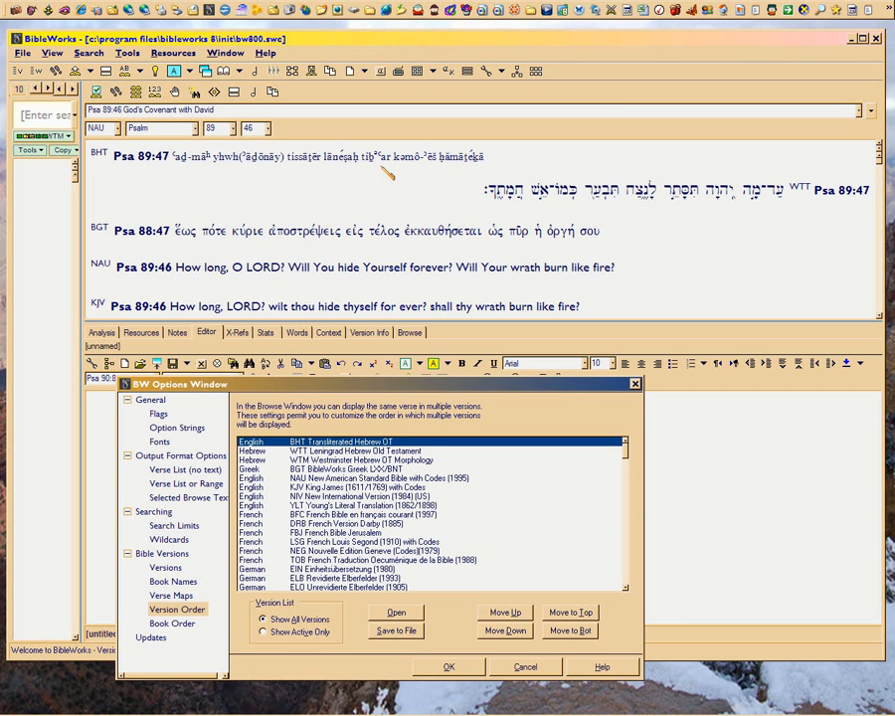
left_click(532, 197)
left_click(390, 158)
left_click(486, 236)
scroll(492, 280, "down", 1)
scroll(497, 286, "down", 2)
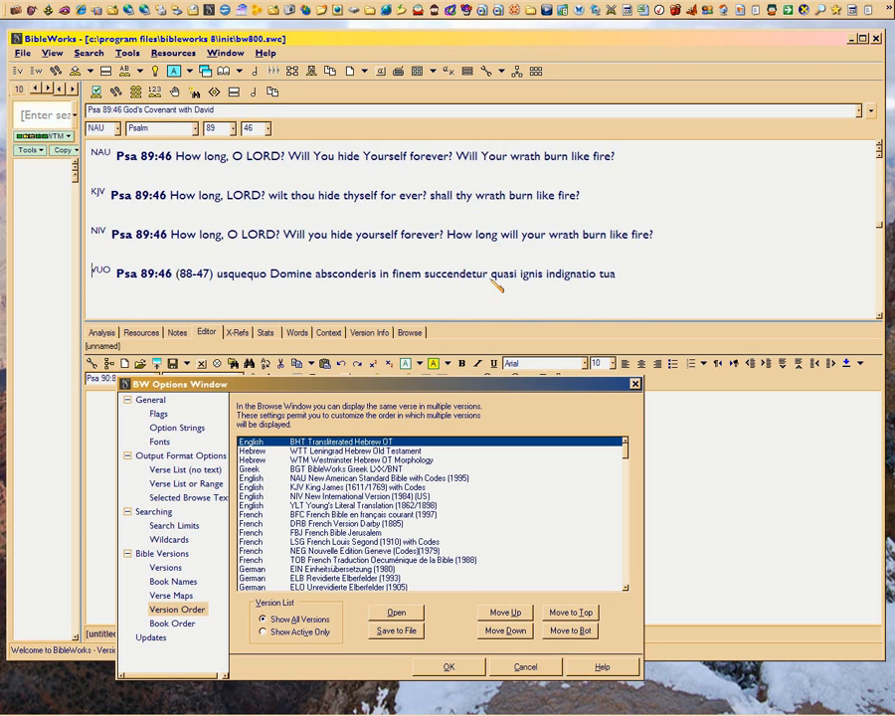
scroll(497, 286, "up", 3)
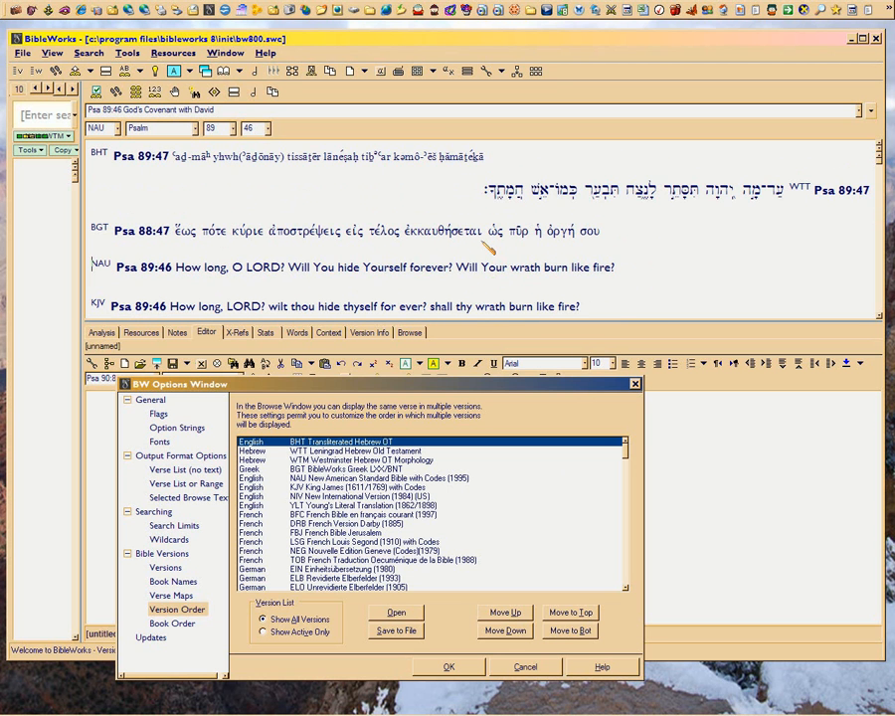
scroll(489, 242, "down", 1)
scroll(489, 242, "up", 1)
- Cancel the version order options, reopen them for another brief look and cancel again
left_click_drag(577, 394, 563, 258)
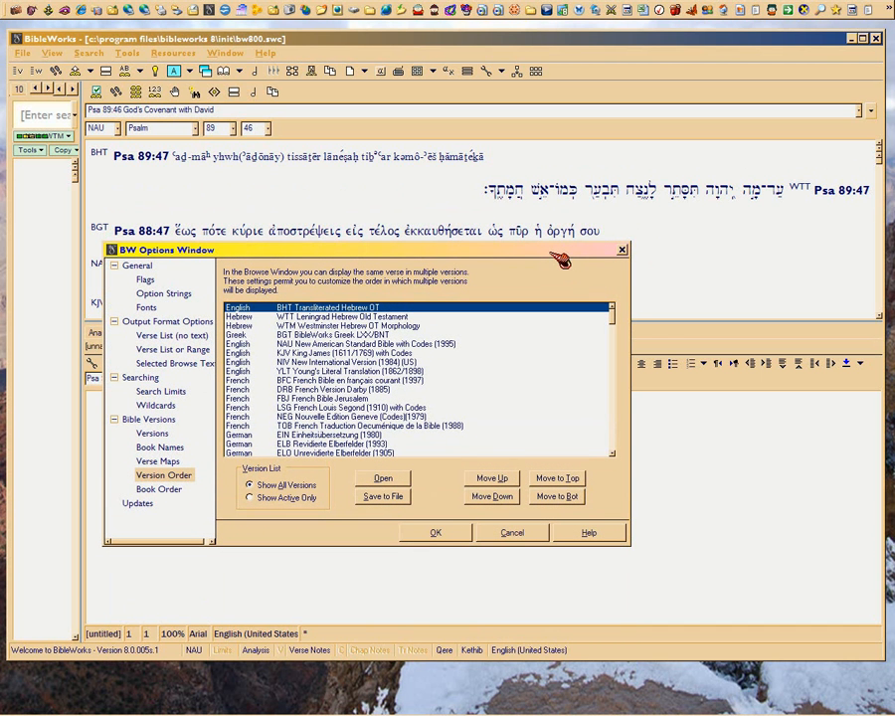
left_click(514, 534)
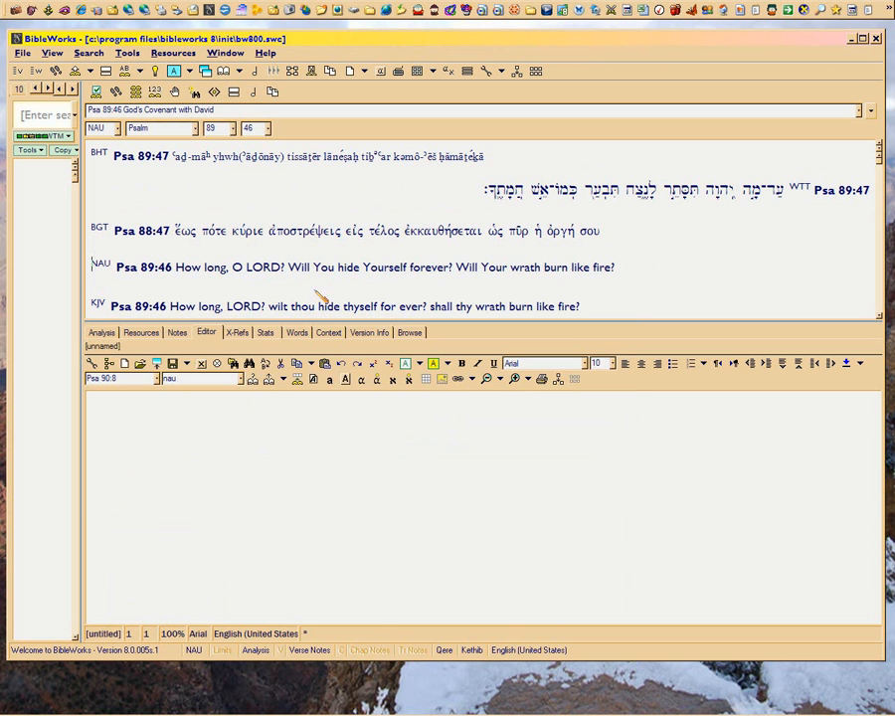
left_click(154, 91)
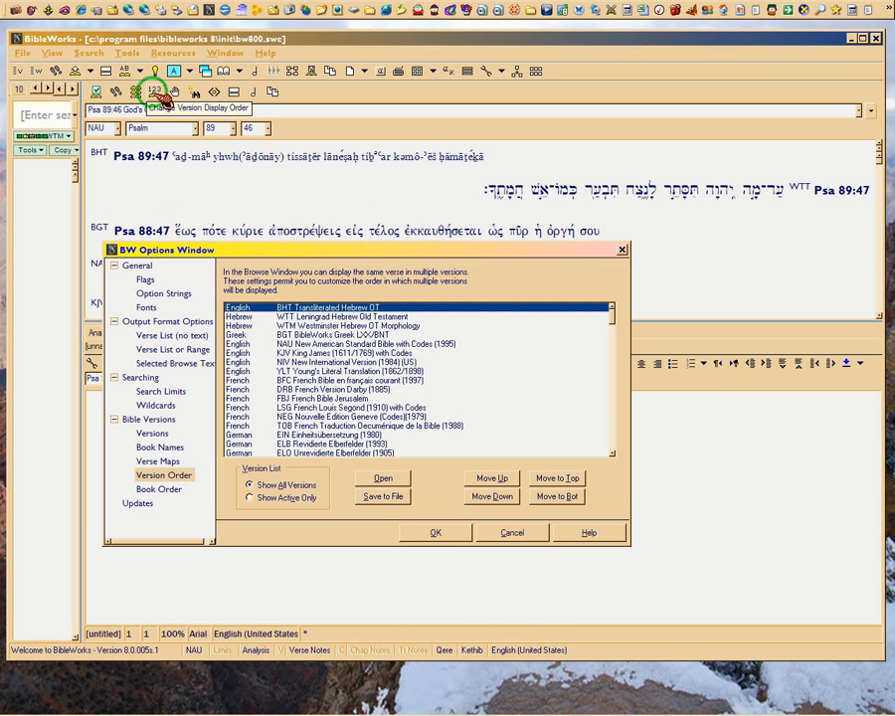
left_click(513, 534)
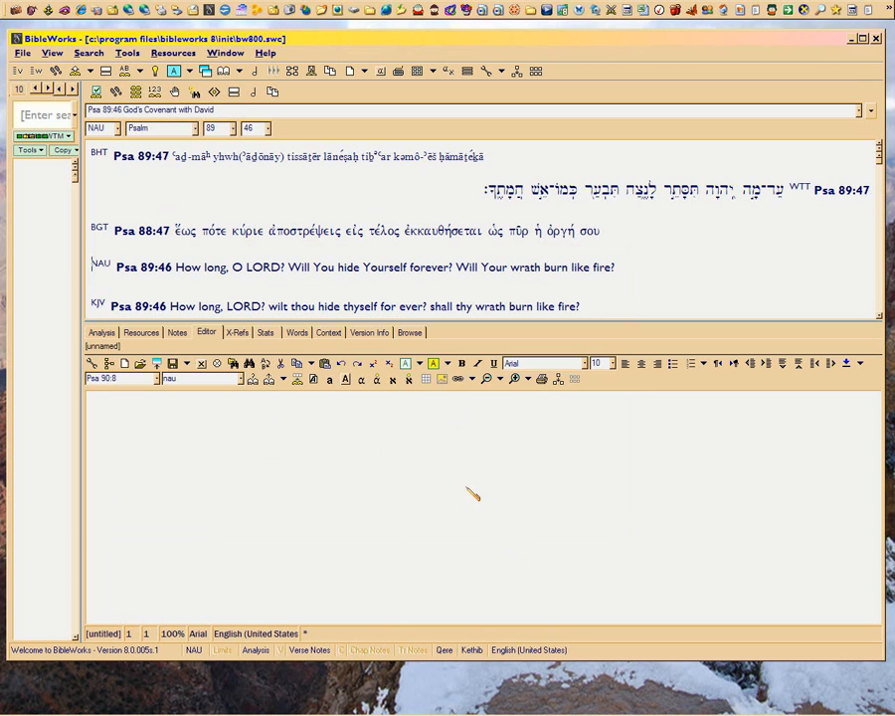
- Examine the search limit parameters for testaments, Apocrypha and verse range, and close them without applying anything
left_click(179, 93)
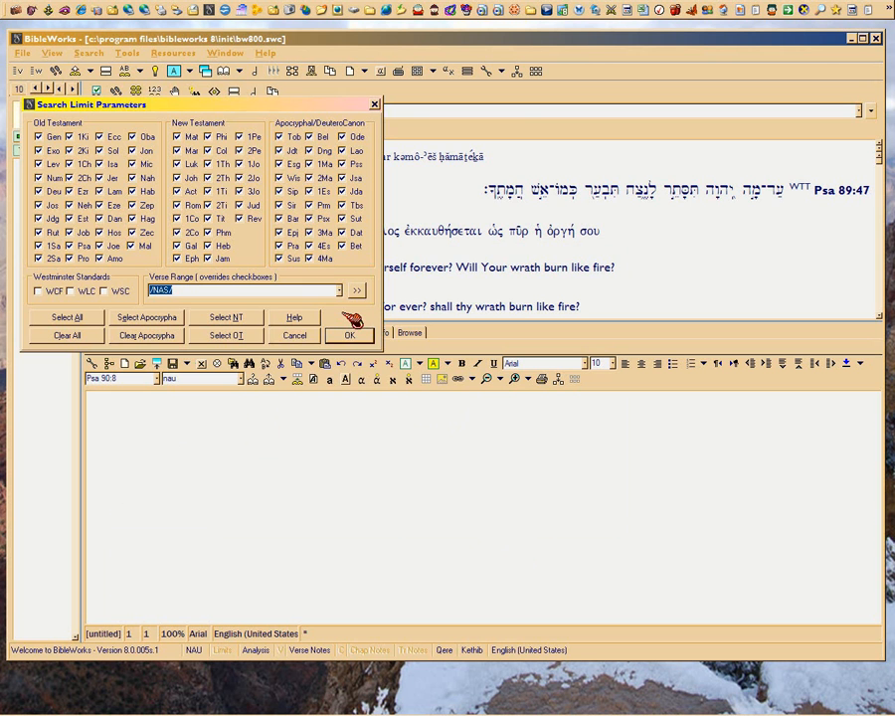
left_click_drag(285, 110, 407, 117)
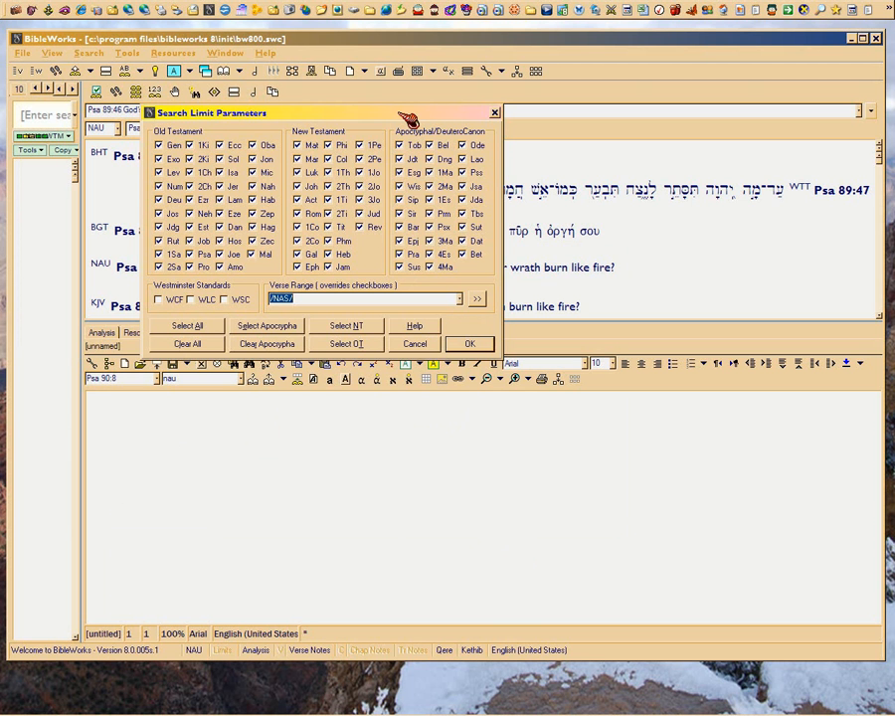
mouse_move(410, 117)
left_mouse_down()
mouse_move(389, 116)
mouse_move(415, 122)
left_mouse_up()
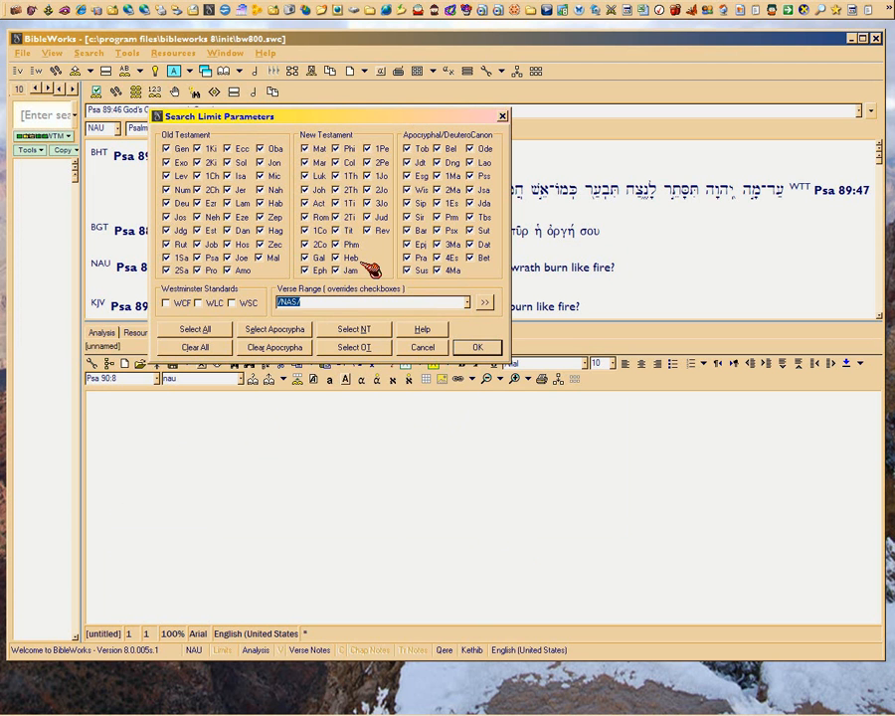
left_click(422, 348)
left_click(184, 92)
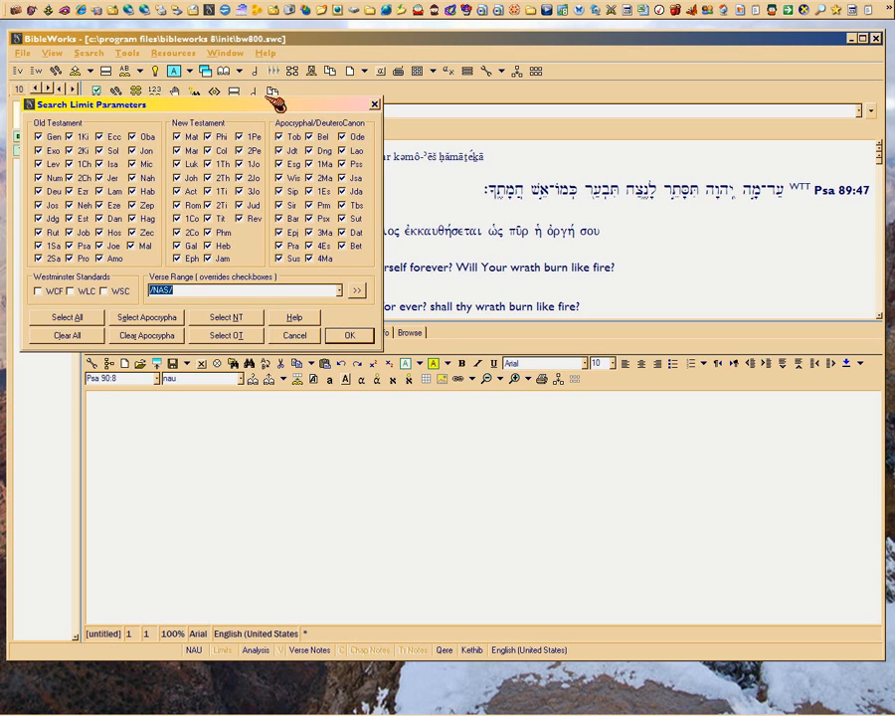
left_click(375, 104)
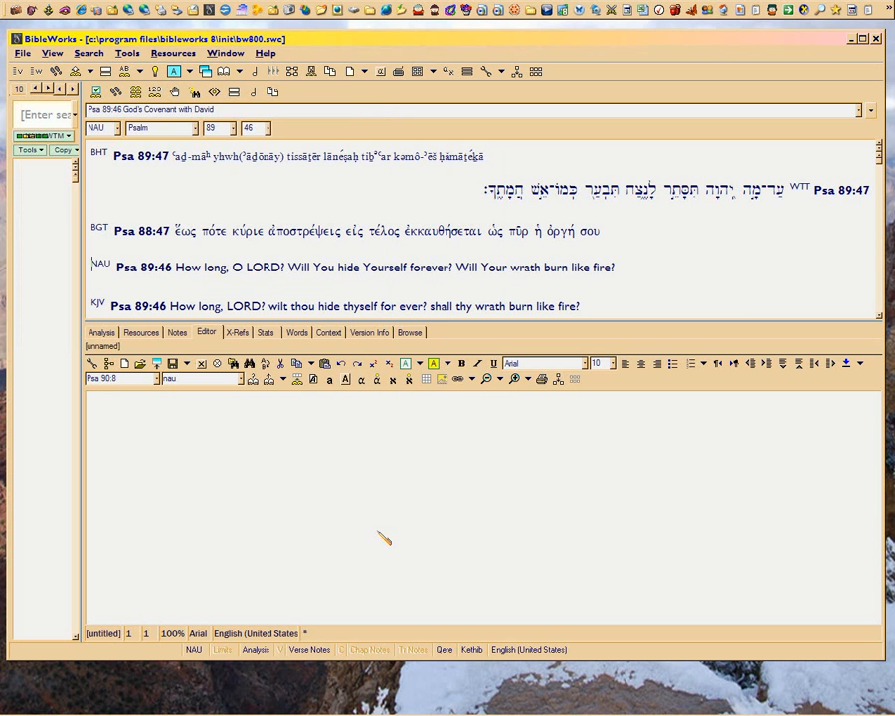
- Toggle the search limits on and off, and accept the search limit parameters with the /NAS/ verse range
left_click(226, 652)
left_click(226, 653)
left_click(184, 93)
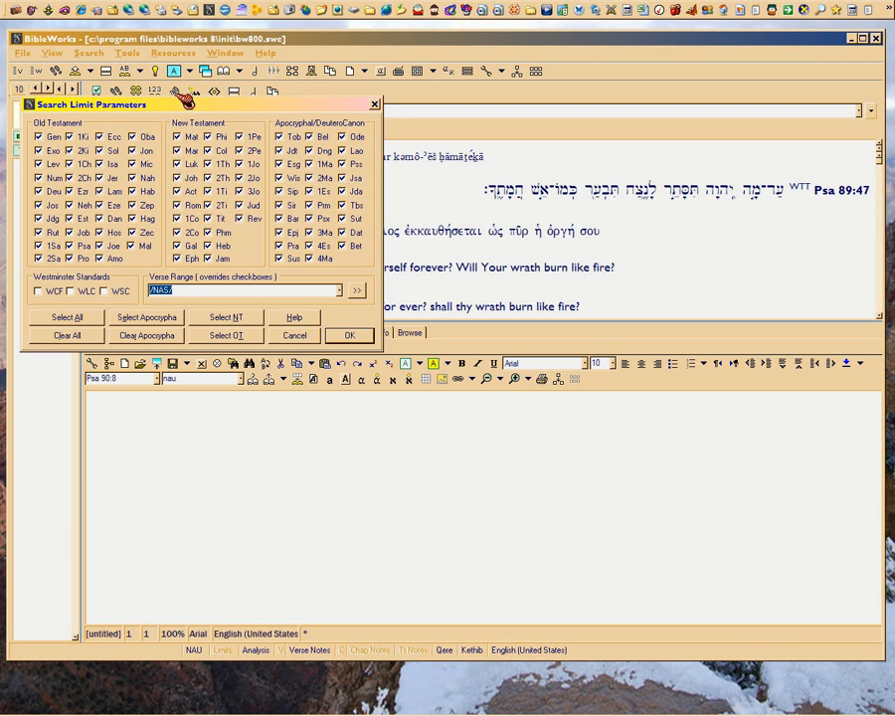
left_click(349, 335)
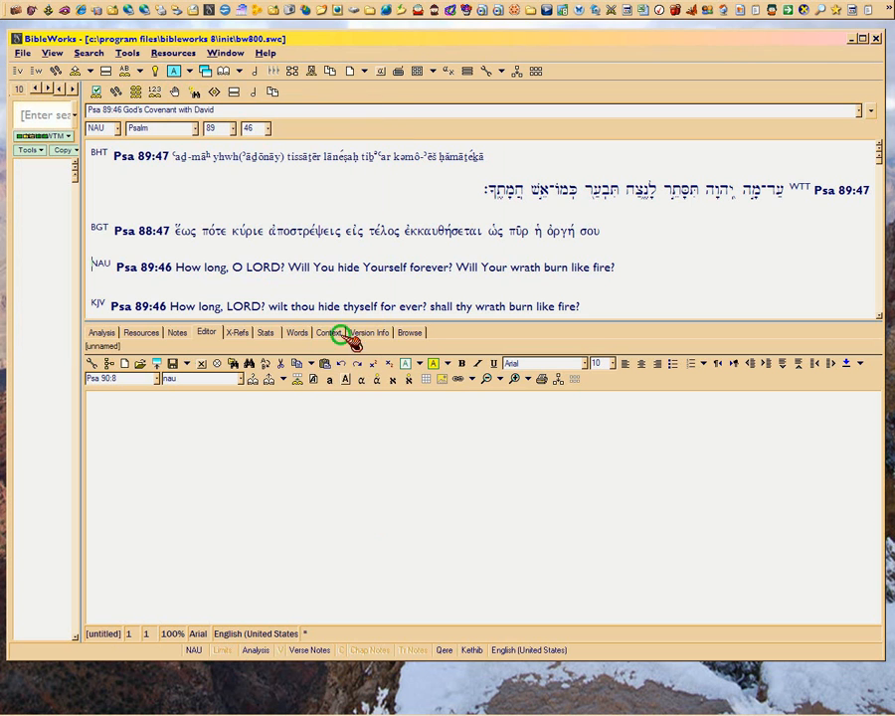
- Look through the list of search versions and choose NAU as the search version
left_click(198, 92)
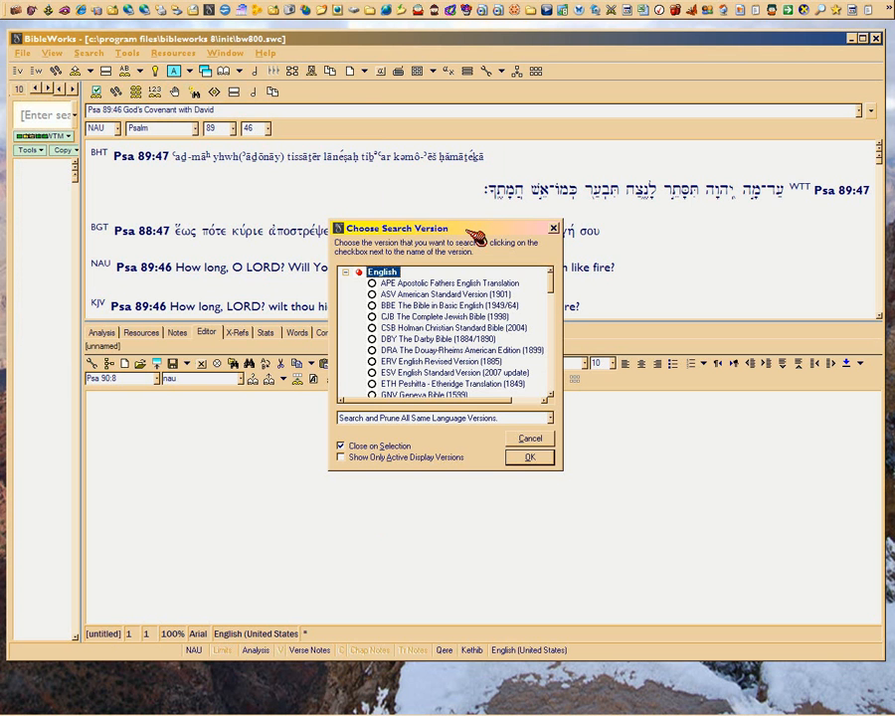
left_click_drag(553, 292, 566, 344)
left_click(449, 323)
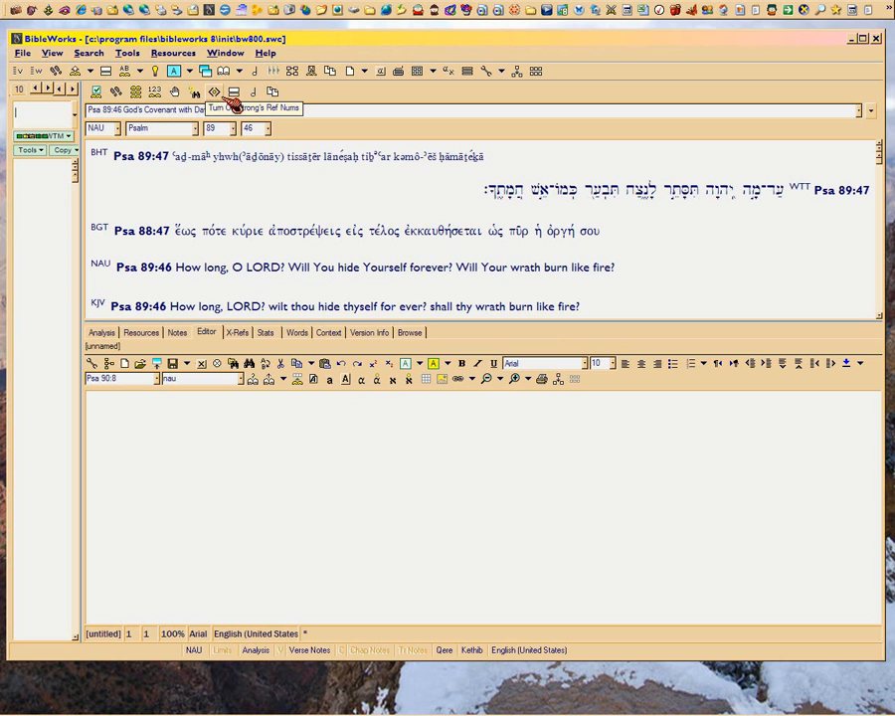
- Turn on the Strong's reference numbers and enlarge the Browse Window to show the coded NAU and KJV verses
left_click(217, 92)
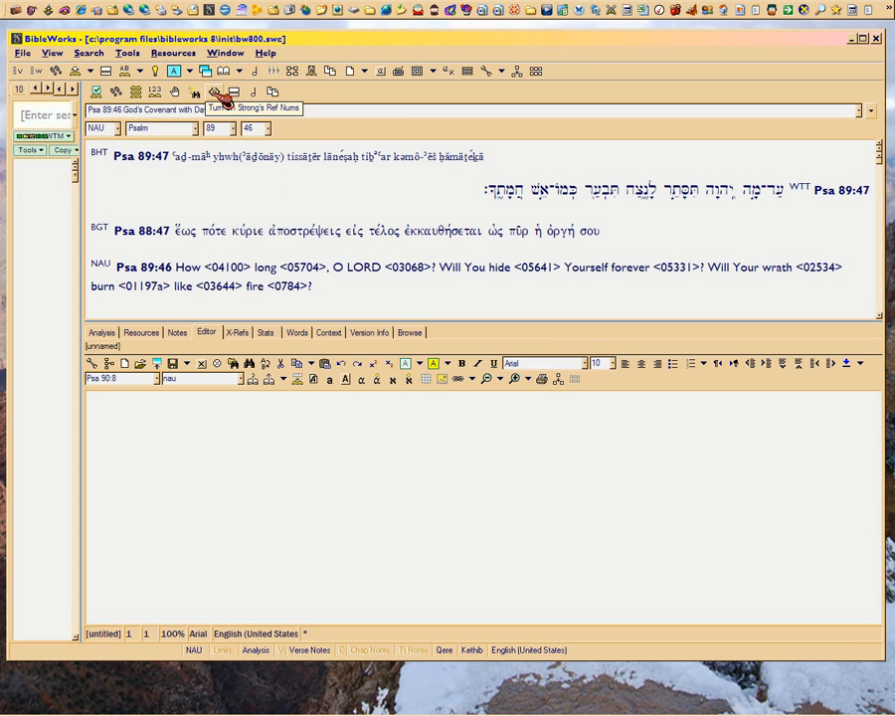
left_click_drag(485, 320, 485, 378)
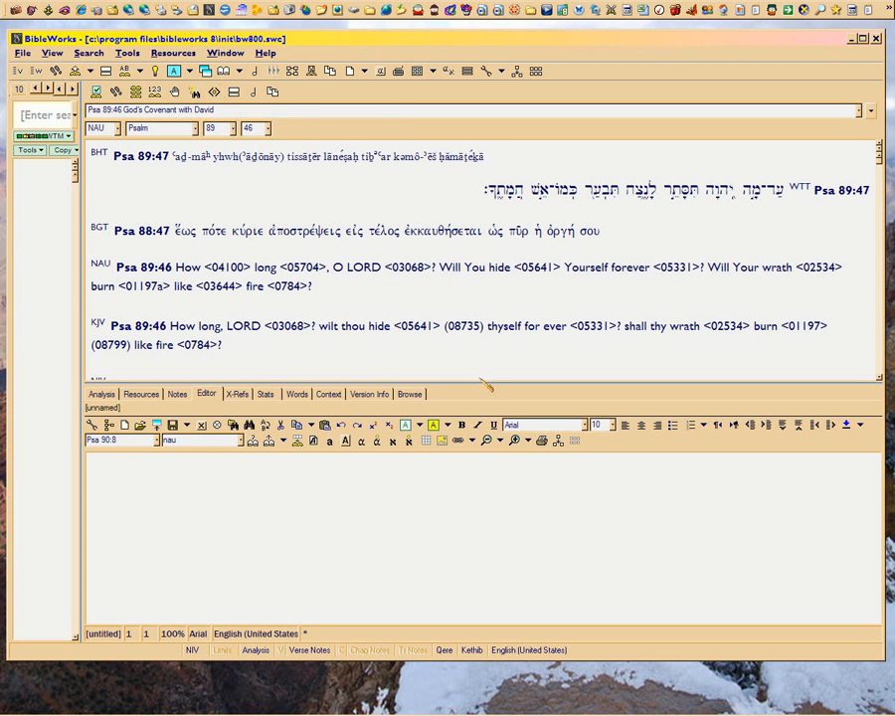
- Toggle the Strong's reference numbers several times, leaving them turned off
left_click(224, 96)
left_click(225, 97)
left_click(224, 97)
left_click(225, 97)
left_click(221, 95)
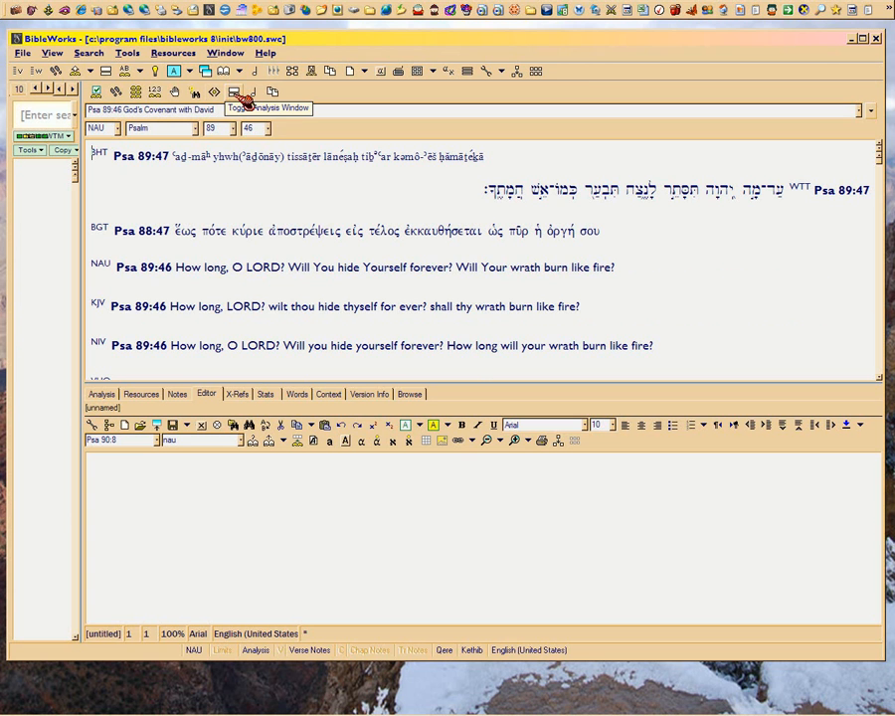
- Hide the Analysis Window so that the Browse Window takes up its space
left_click(570, 70)
left_click(300, 96)
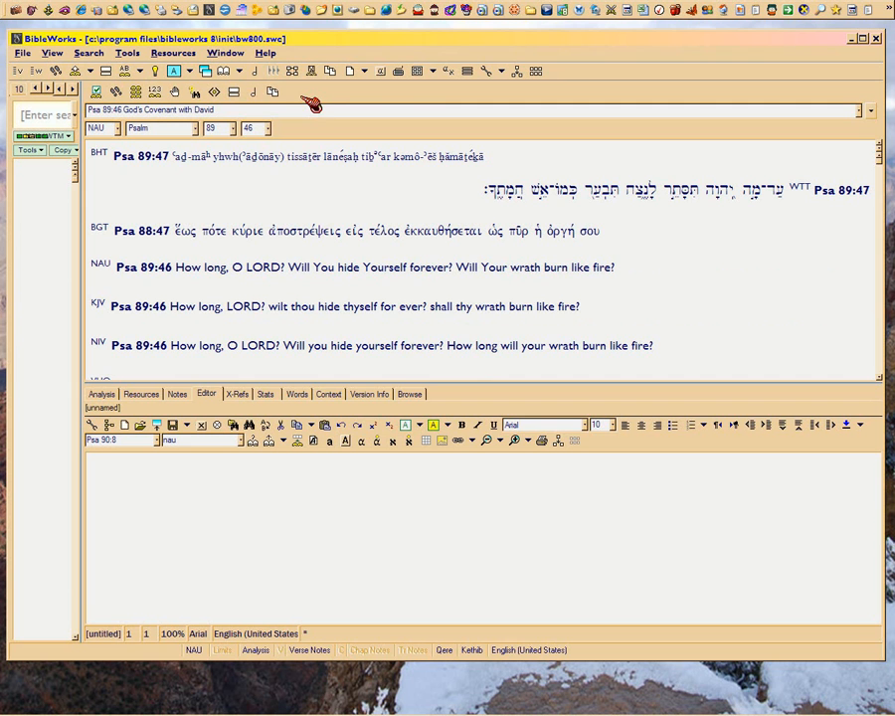
left_click(238, 95)
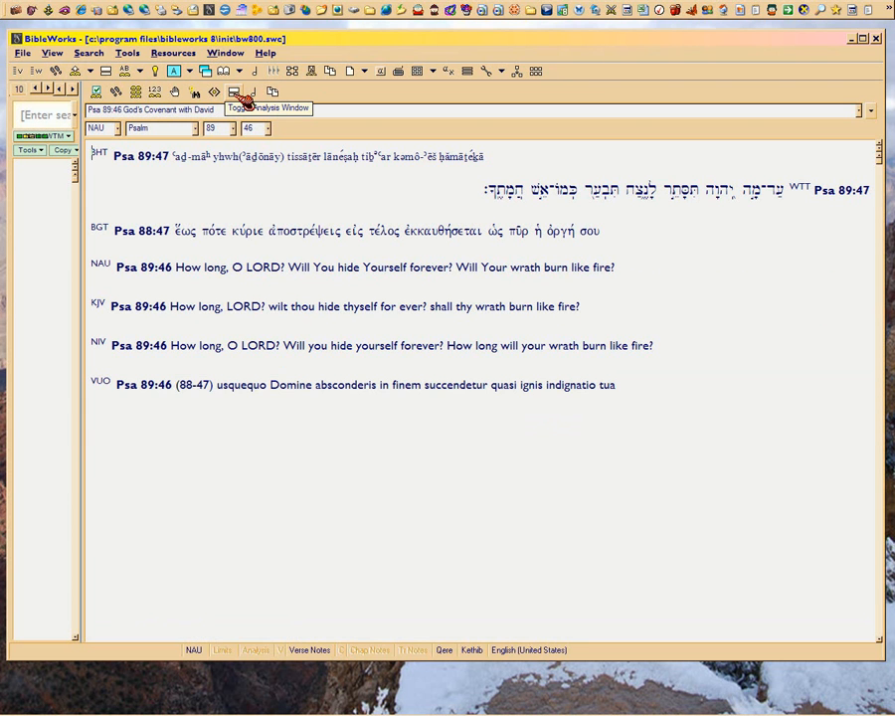
- Toggle the Analysis Window on and off several times, leaving it hidden
left_click(241, 97)
left_click(240, 96)
left_click(240, 96)
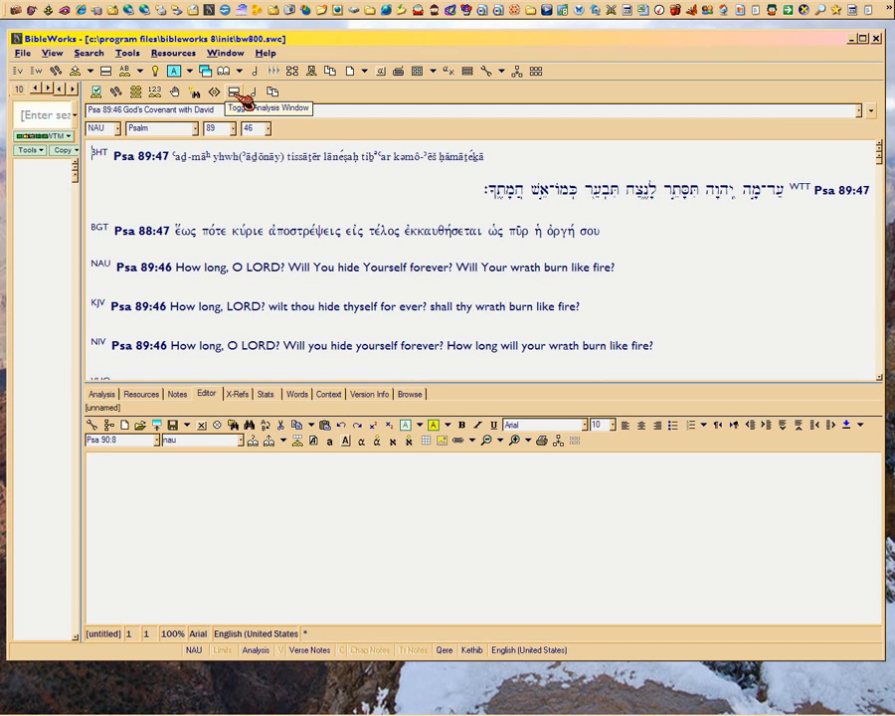
left_click(239, 95)
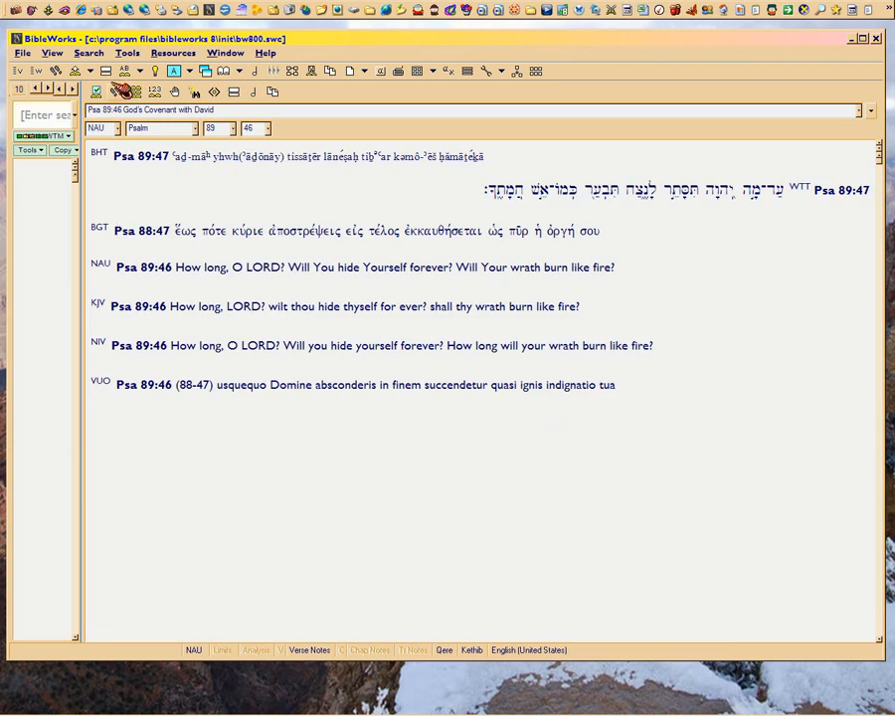
- Switch to browse mode and read through the continuous NAU text around Psalms 89 and 90
left_click(120, 91)
scroll(293, 276, "down", 2)
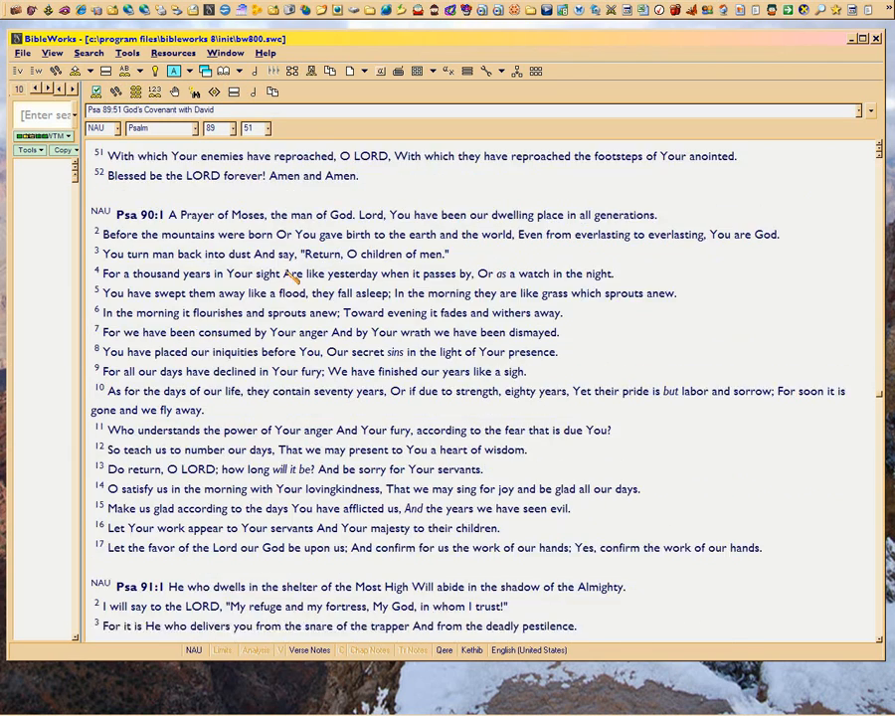
scroll(293, 275, "down", 3)
scroll(293, 276, "up", 4)
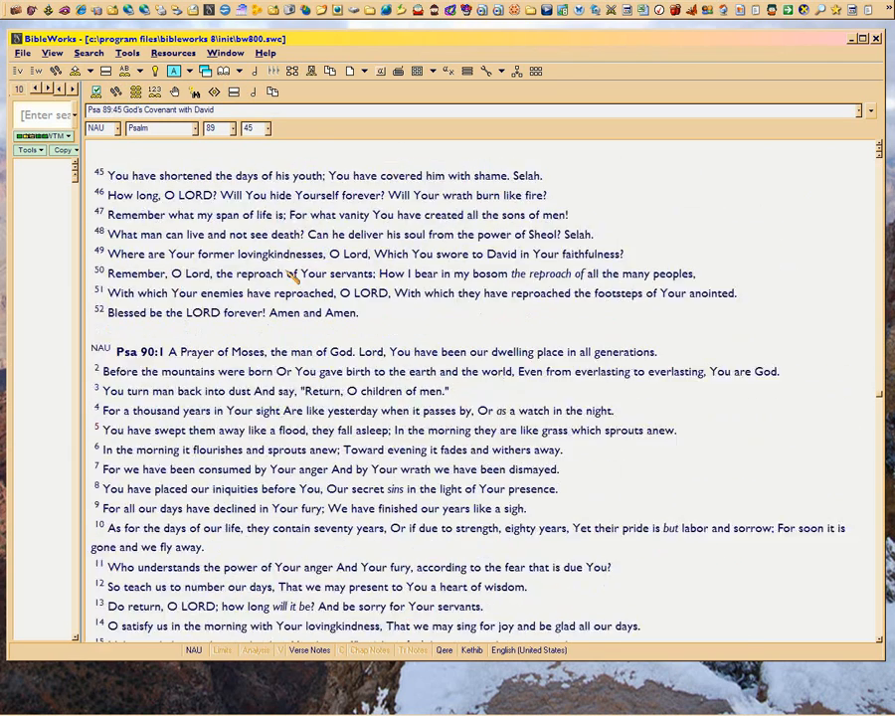
scroll(294, 275, "up", 3)
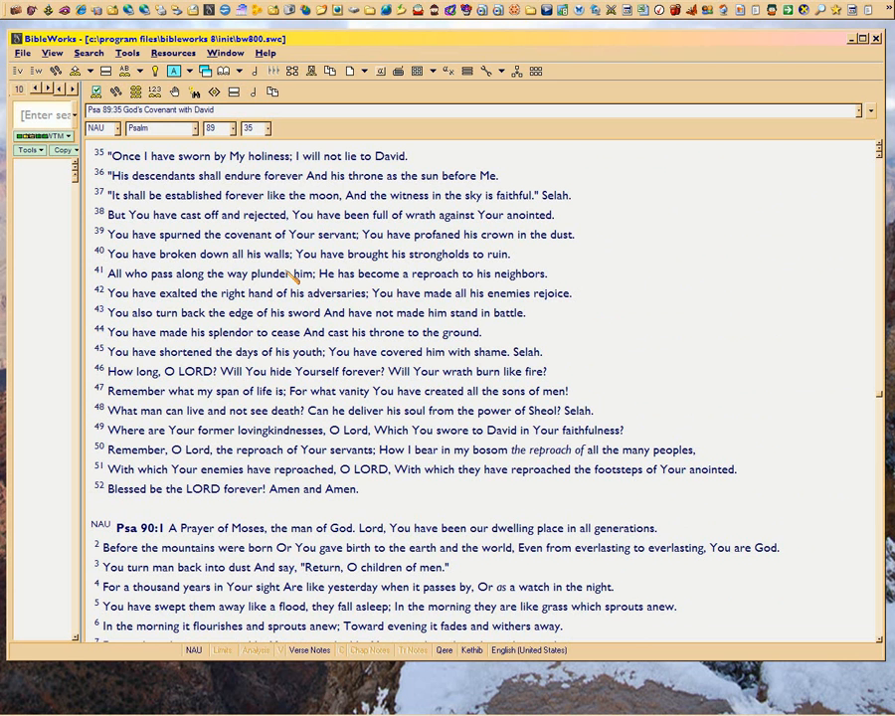
- Show the Analysis Window again and toggle the version notes, leaving them turned on
left_click(239, 95)
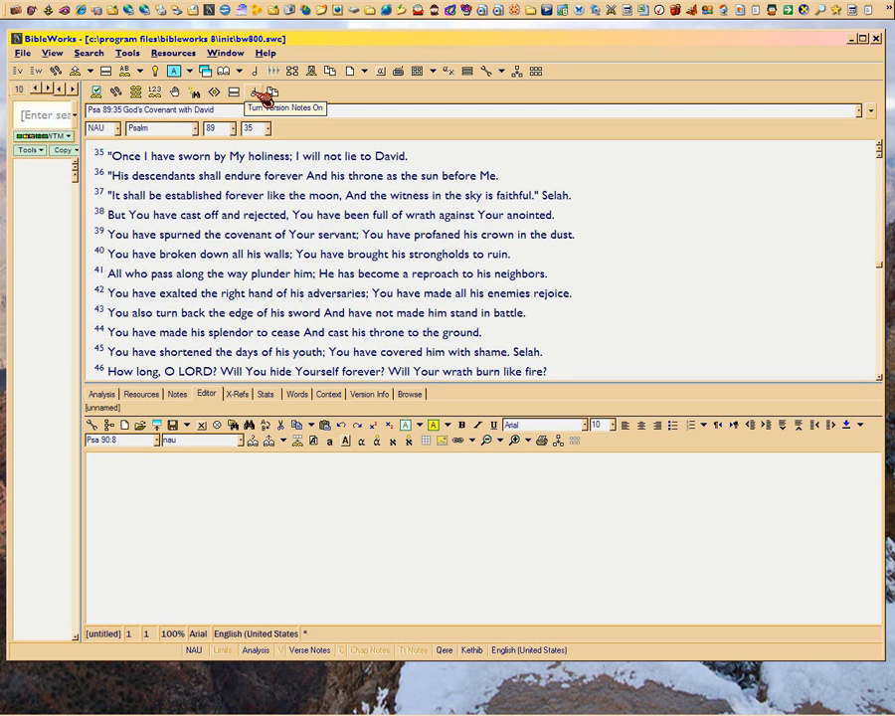
left_click(263, 94)
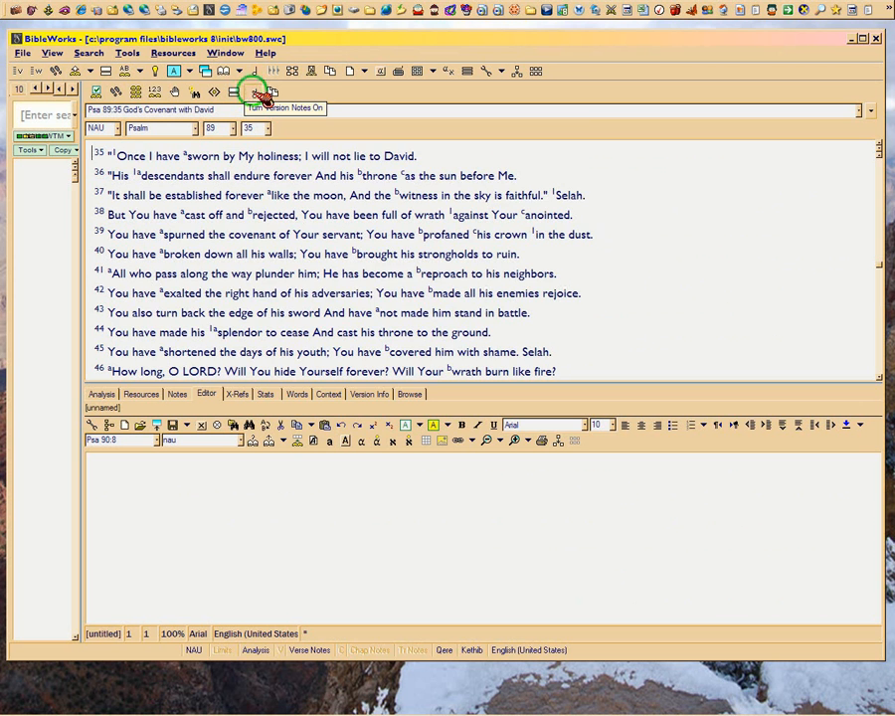
left_click(262, 94)
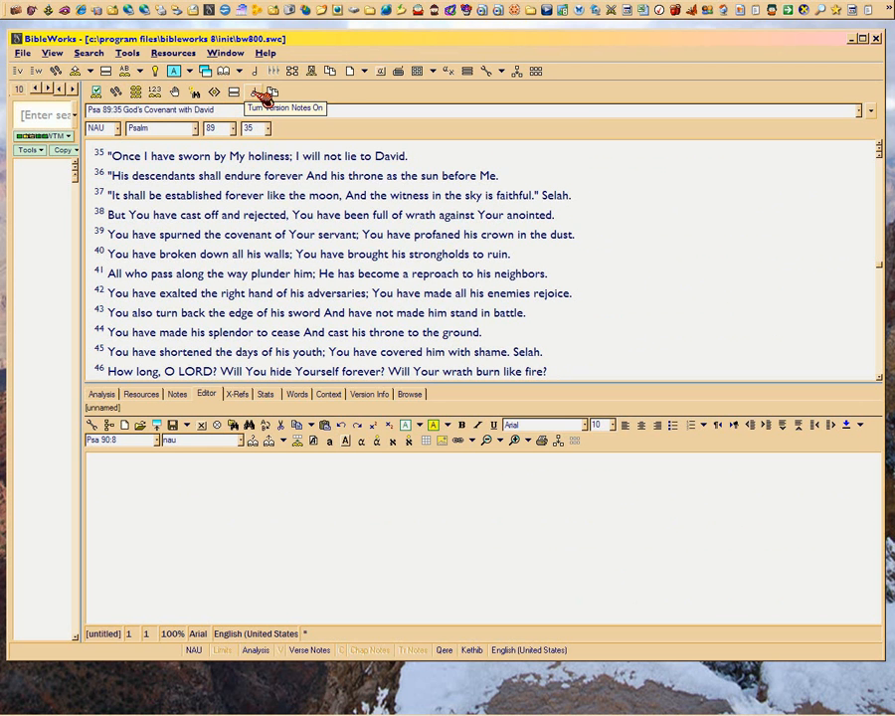
left_click(262, 94)
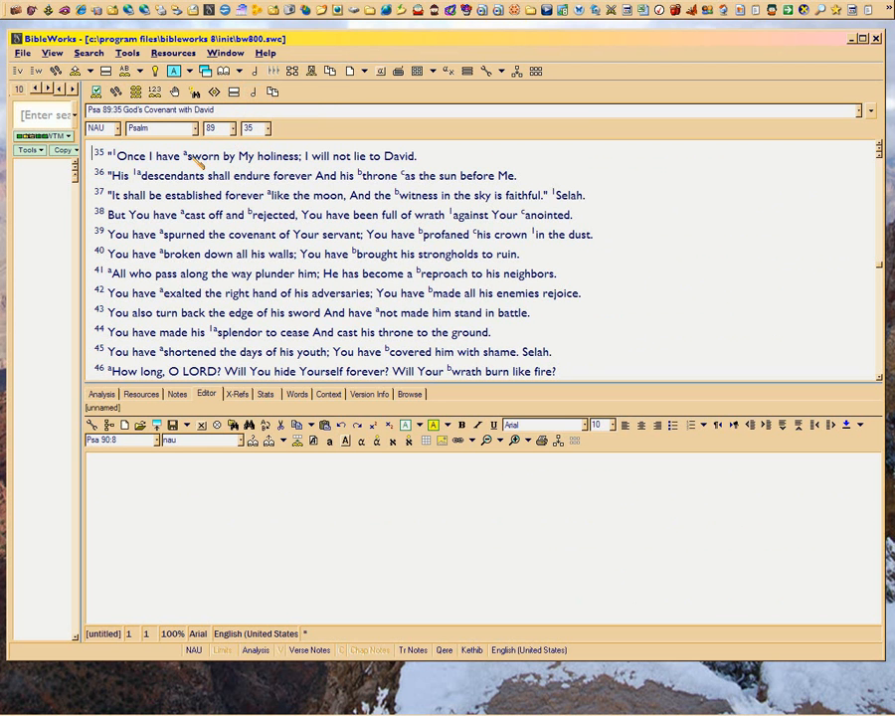
- Select the "a" note marker before "sworn" in Psalm 89:35 and switch the lower window to Analysis to show the verse's notes
left_click_drag(181, 156, 186, 160)
left_click(183, 395)
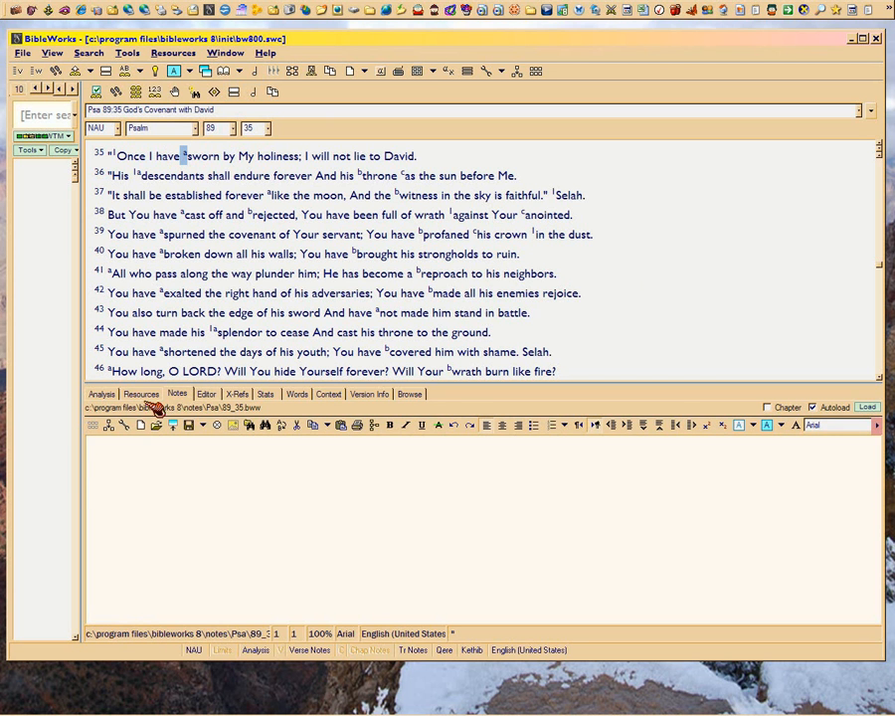
left_click(109, 395)
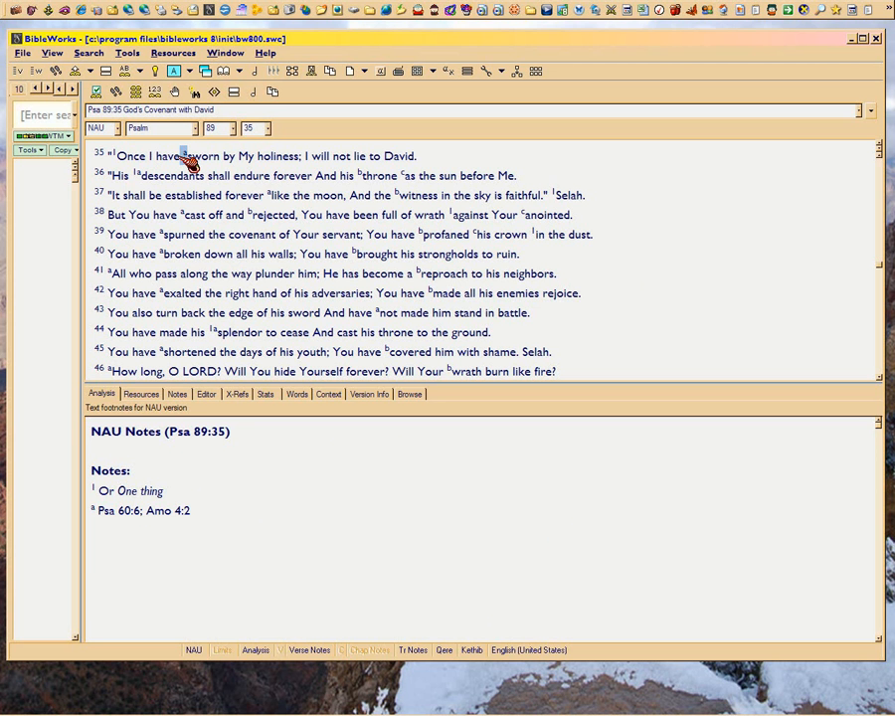
- Toggle the version notes off and on, examining the Strong's data and footnotes for words in Psalm 89:35
left_click(256, 93)
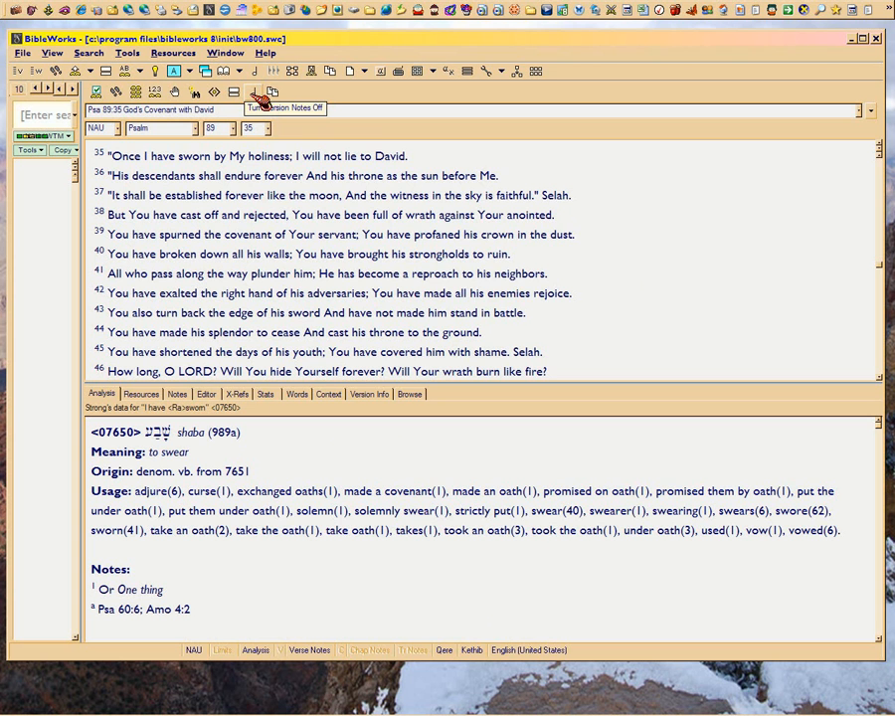
left_click(256, 93)
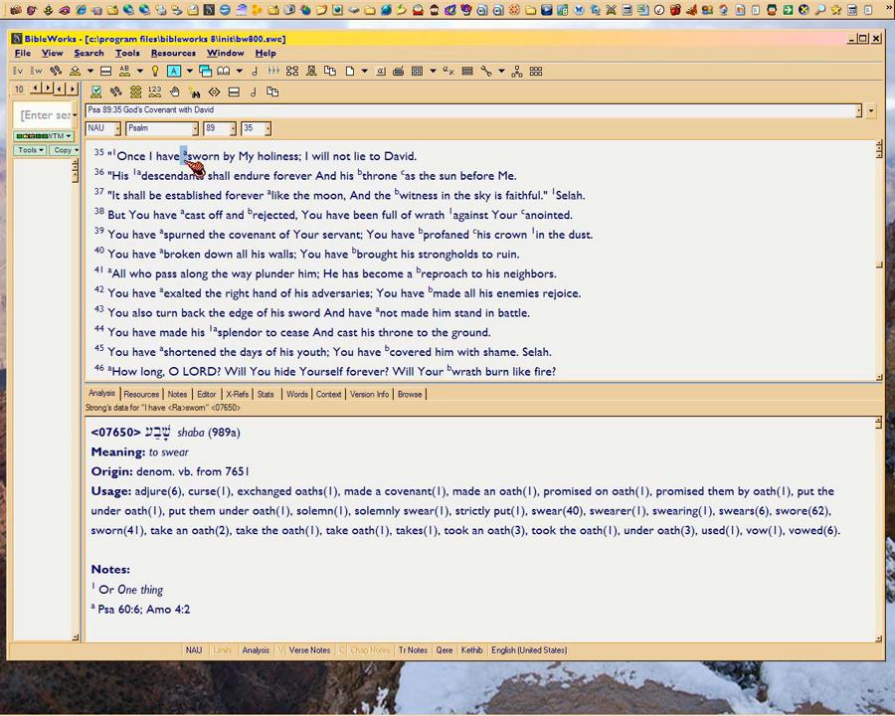
mouse_move(141, 164)
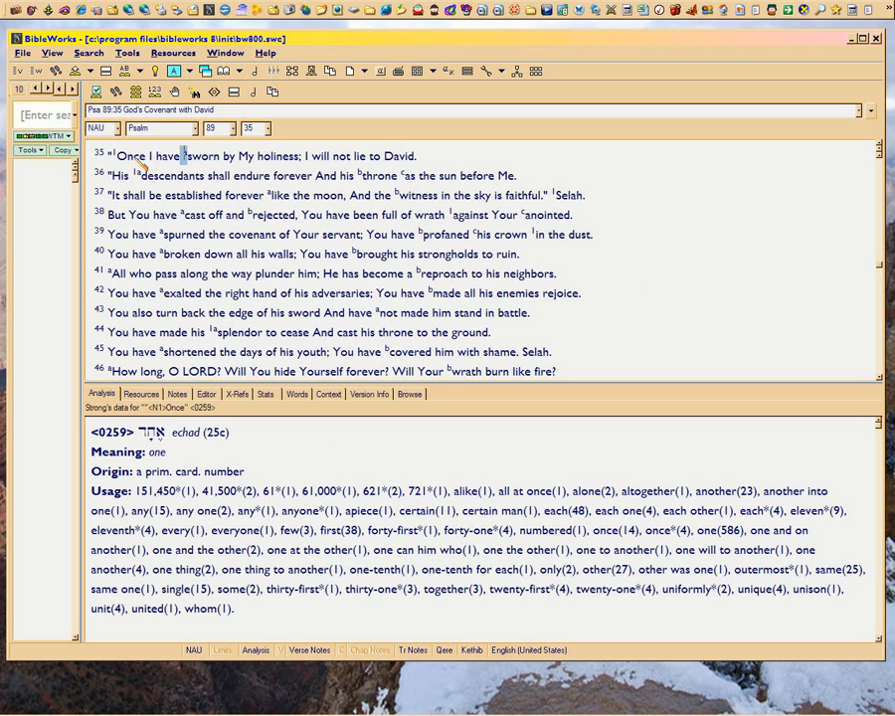
mouse_move(192, 157)
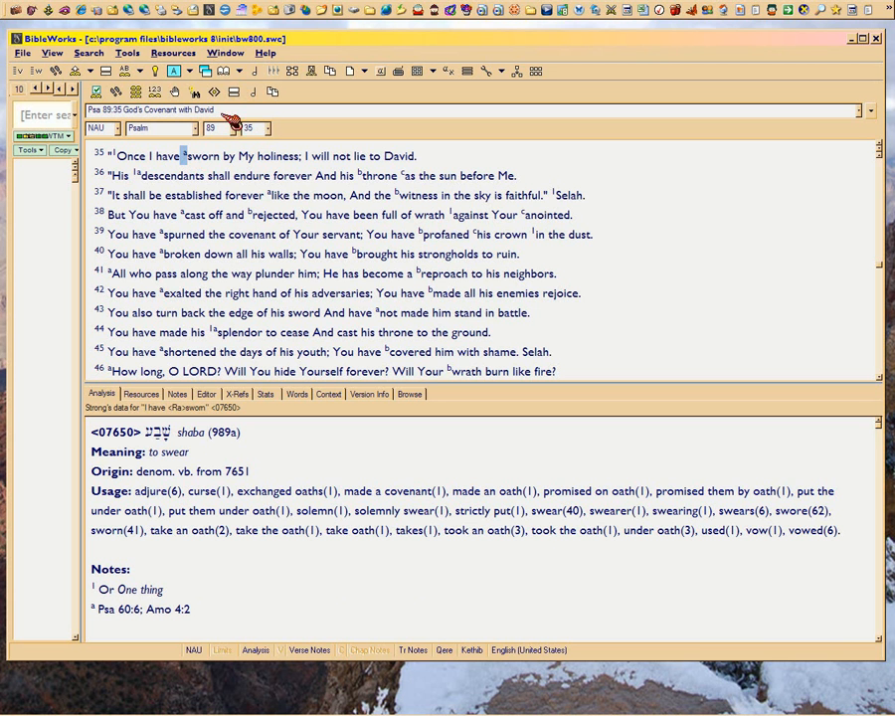
left_click(256, 92)
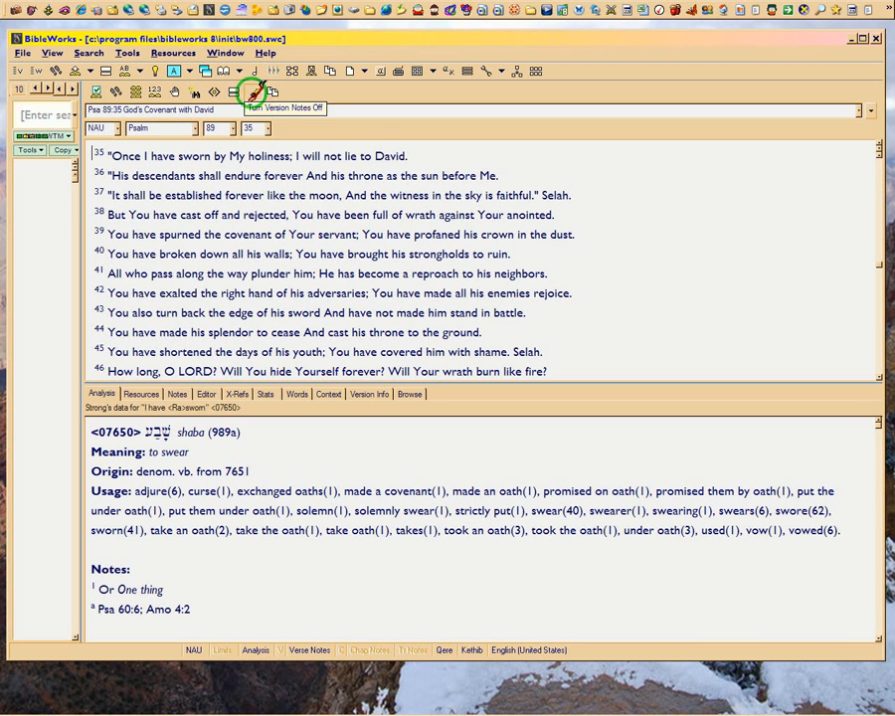
left_click(257, 94)
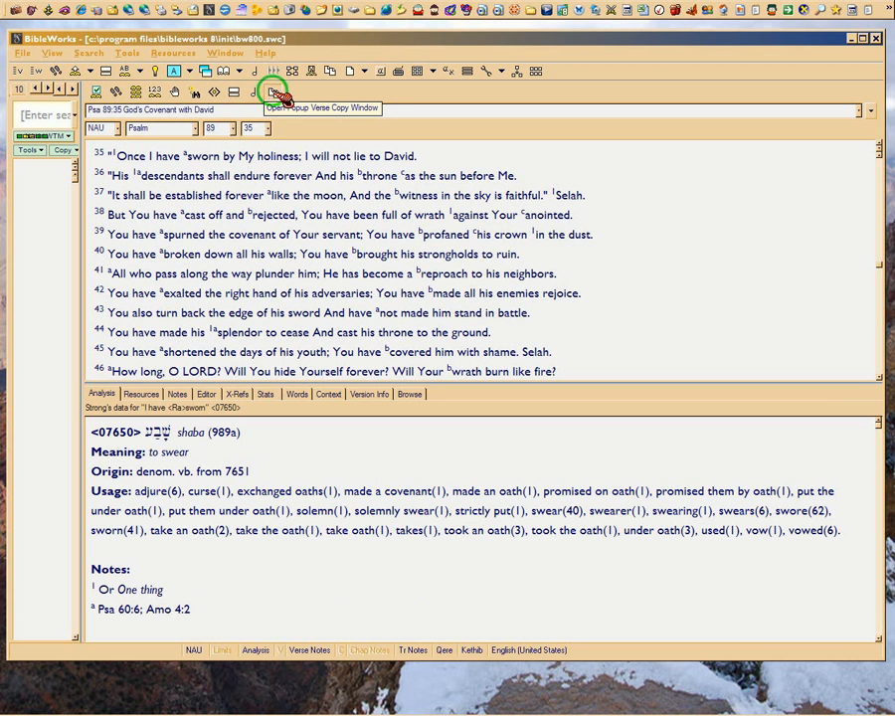
- Open the popup verse copy window for Psa 89:35, review its output format options, and close both windows
left_click(277, 93)
left_click_drag(500, 338, 478, 227)
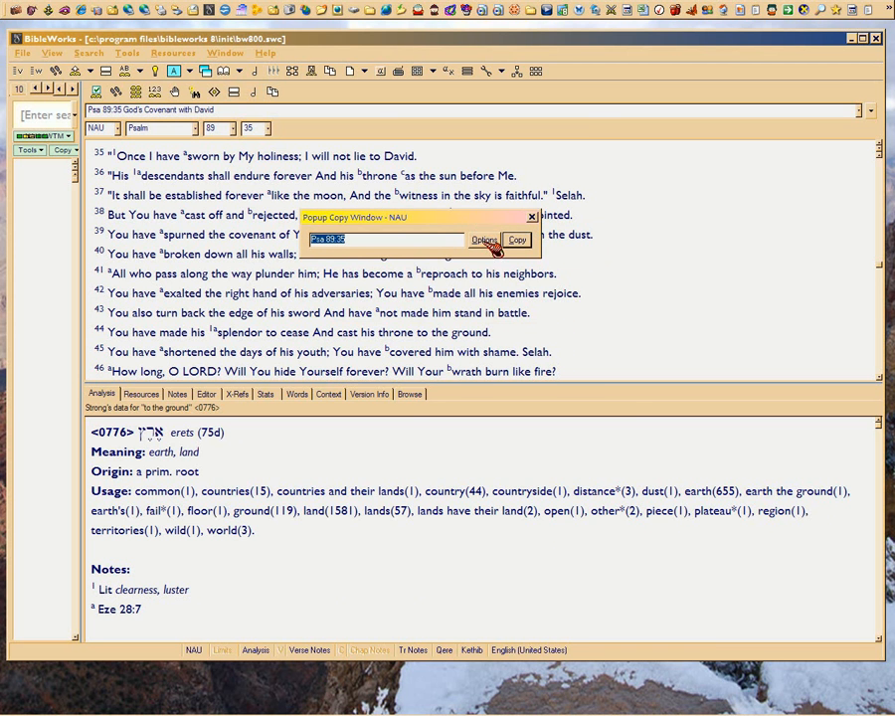
left_click(484, 240)
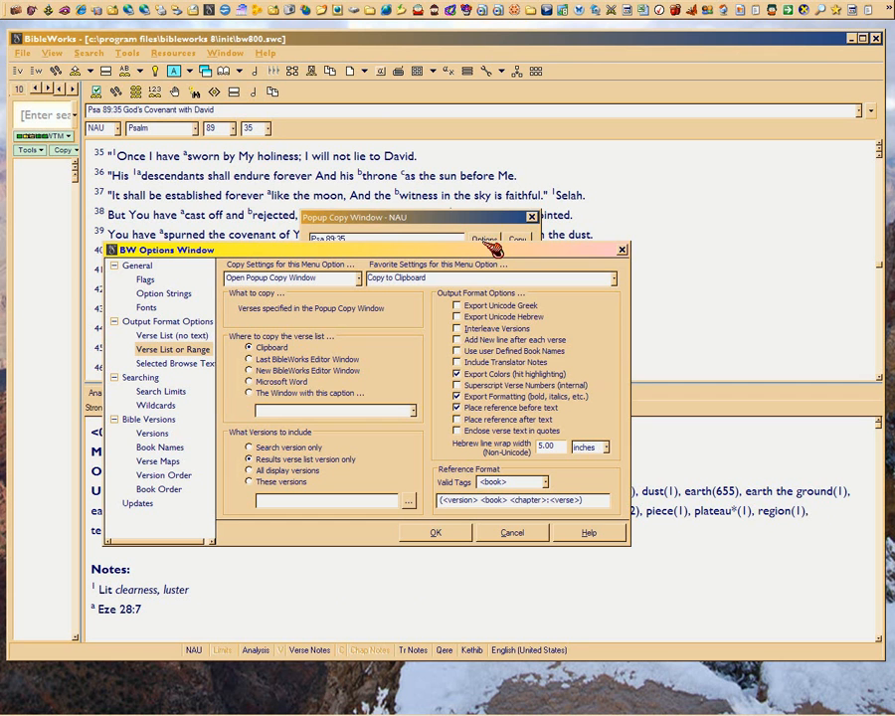
left_click(623, 250)
left_click_drag(464, 217, 432, 201)
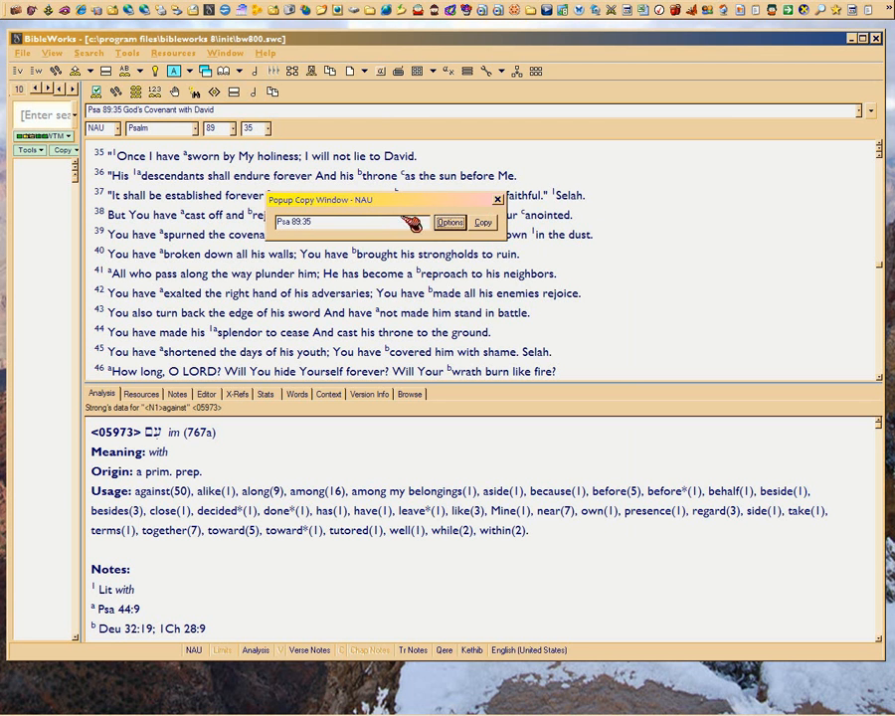
left_click(313, 222)
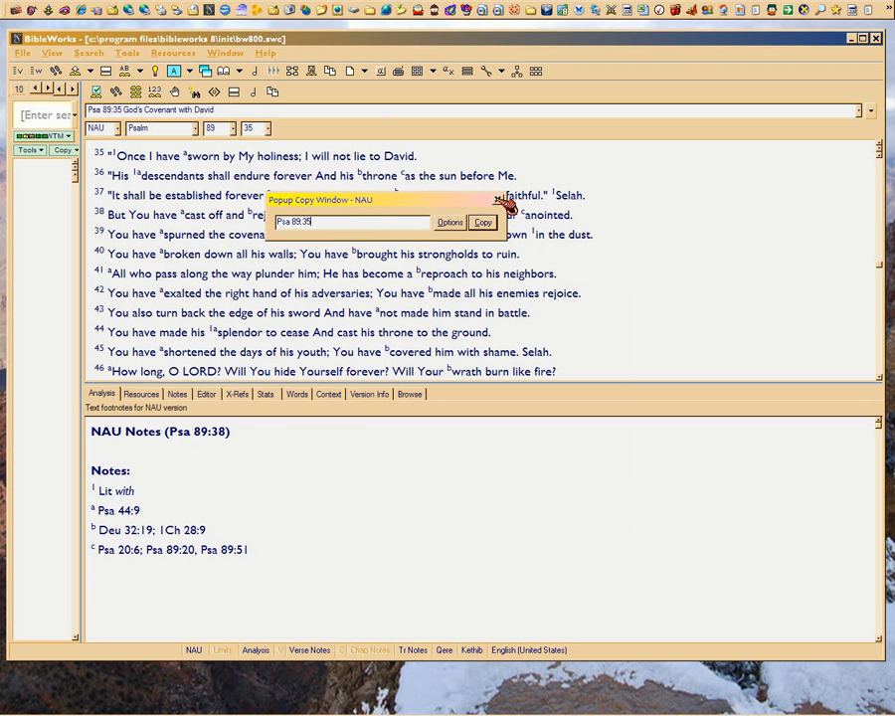
left_click(499, 200)
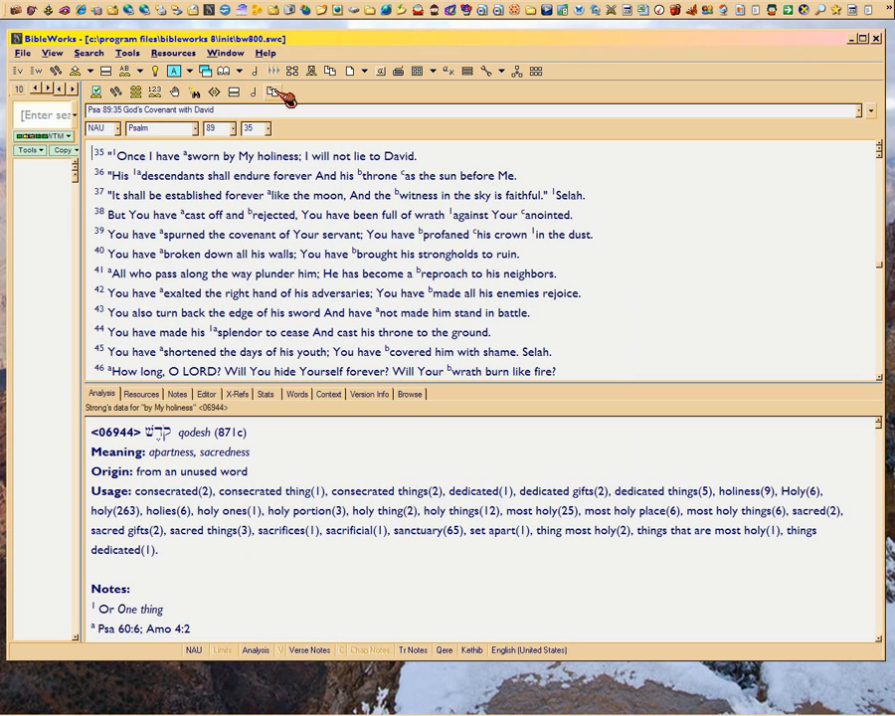
- View the Editor and the verse Notes, then check the main Browse Window's header display options without changing them
left_click(207, 394)
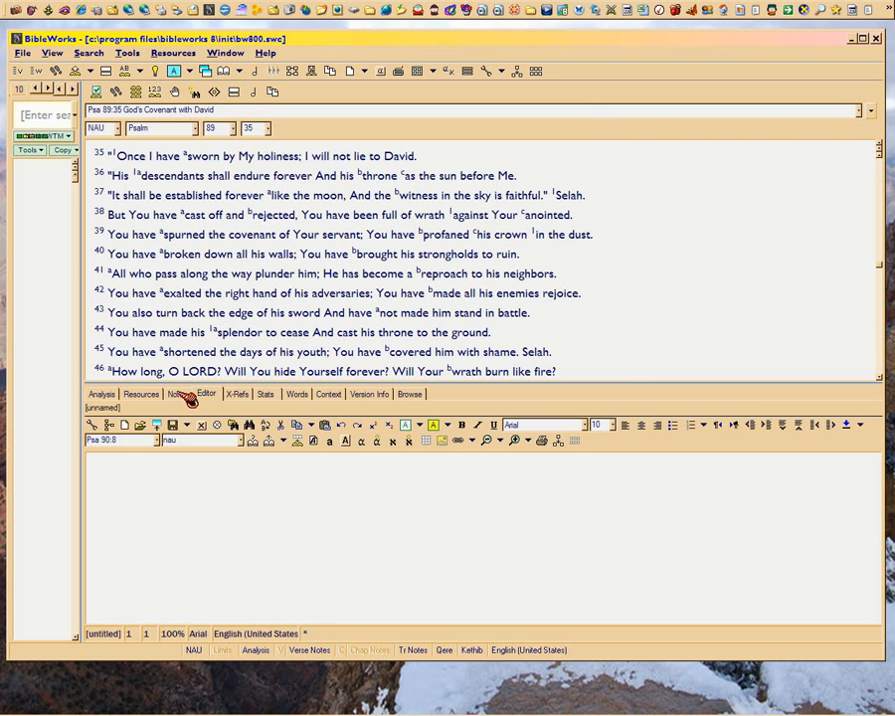
left_click(179, 395)
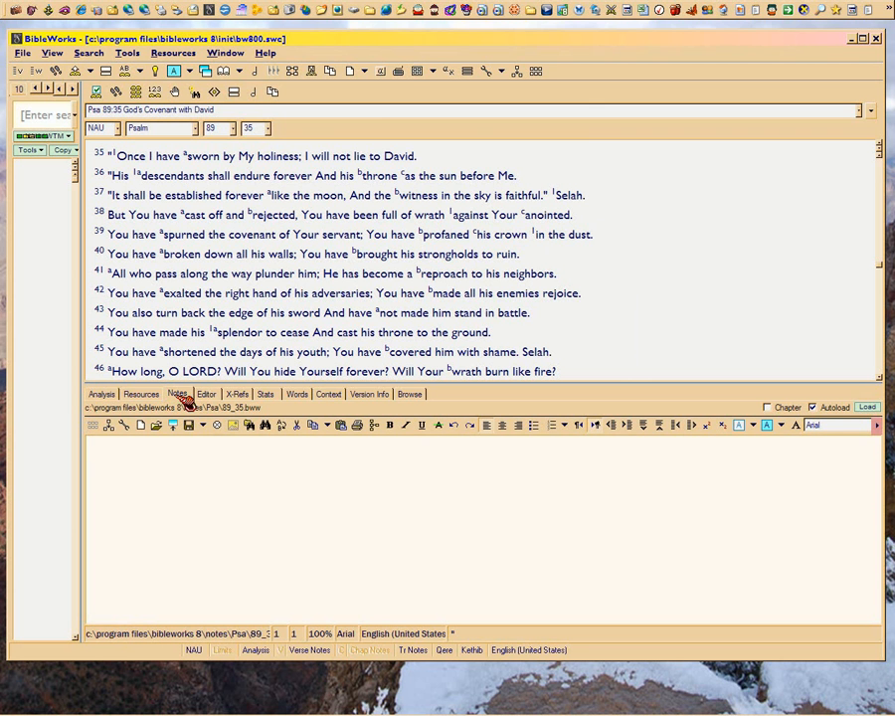
right_click(312, 95)
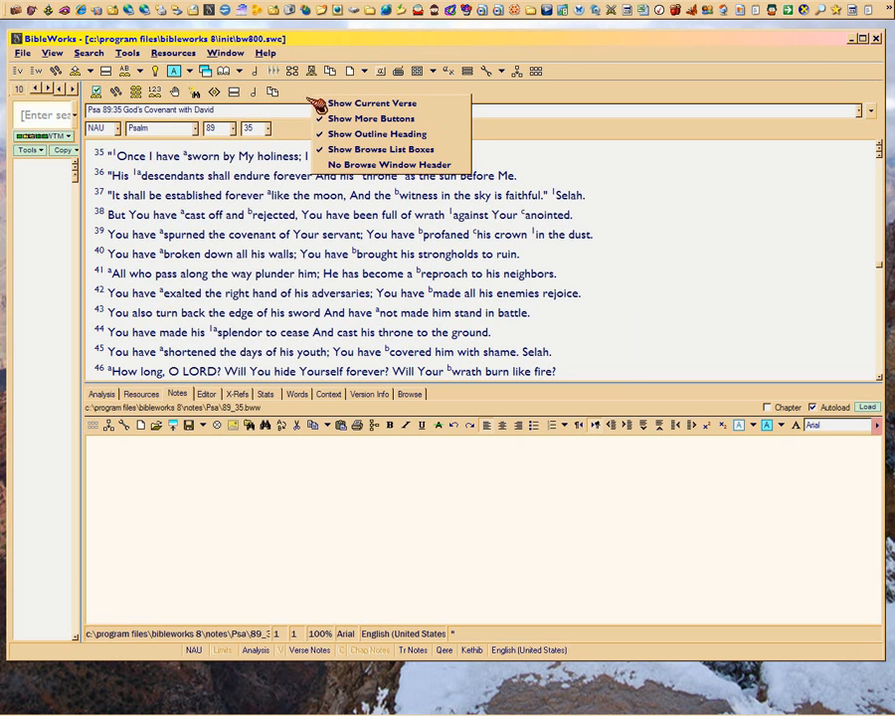
left_click(260, 206)
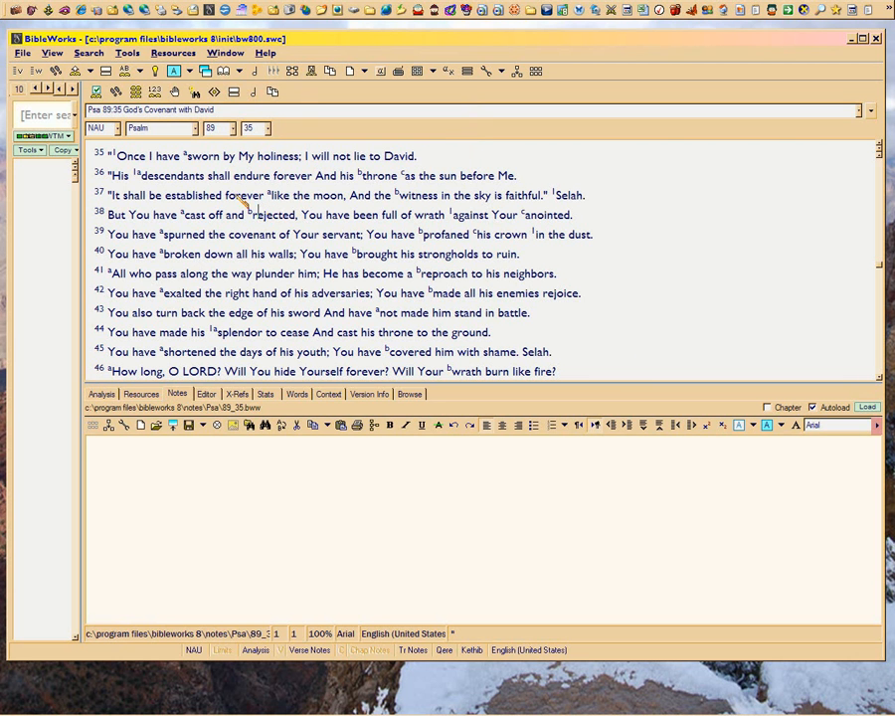
- Open a new Browse Window and move it lower so the main window's header stays uncovered
left_click(58, 53)
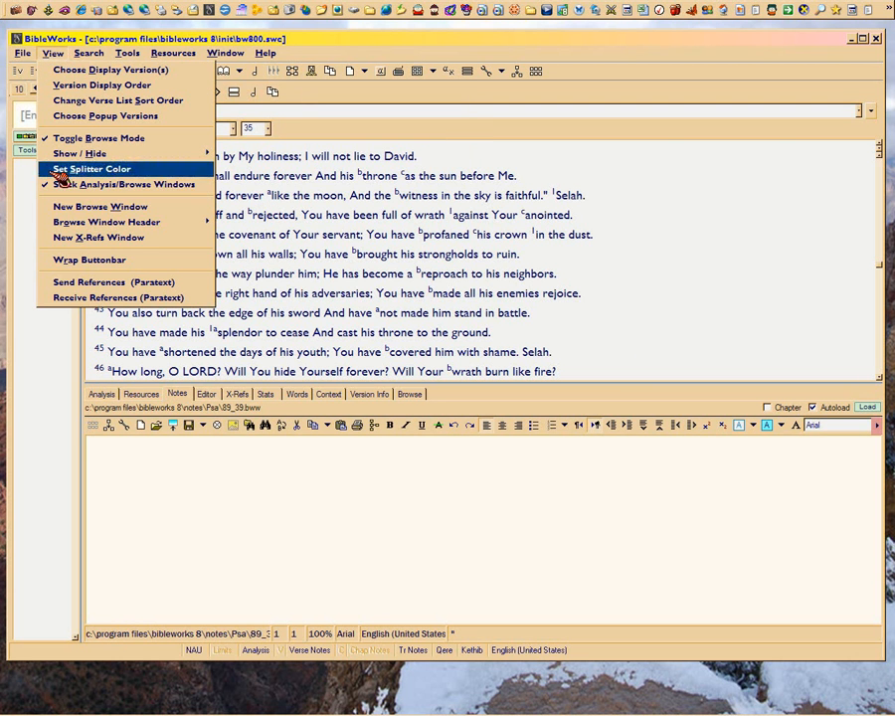
left_click(67, 208)
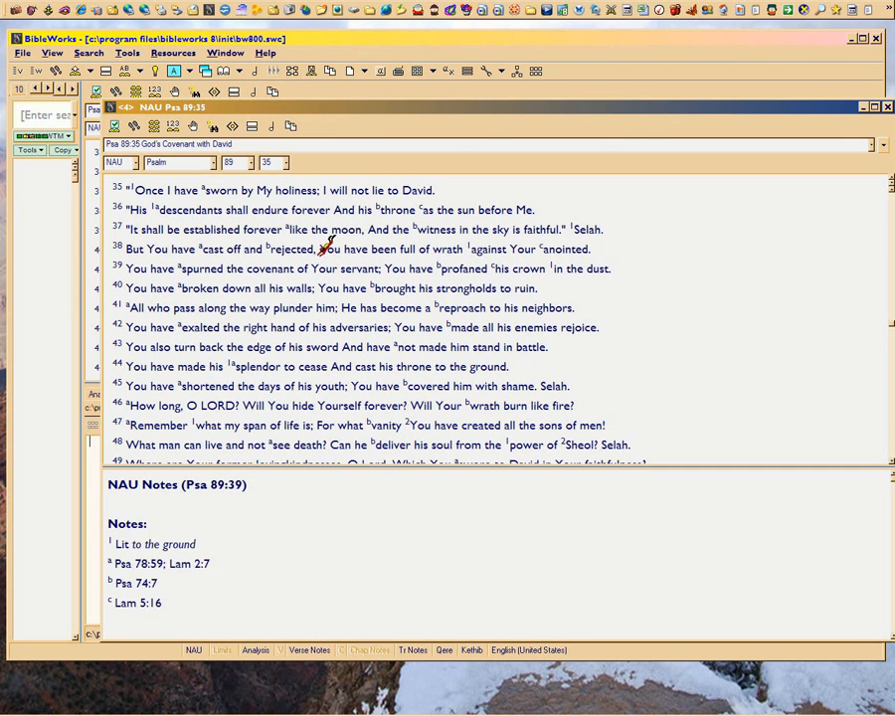
left_click_drag(337, 108, 320, 203)
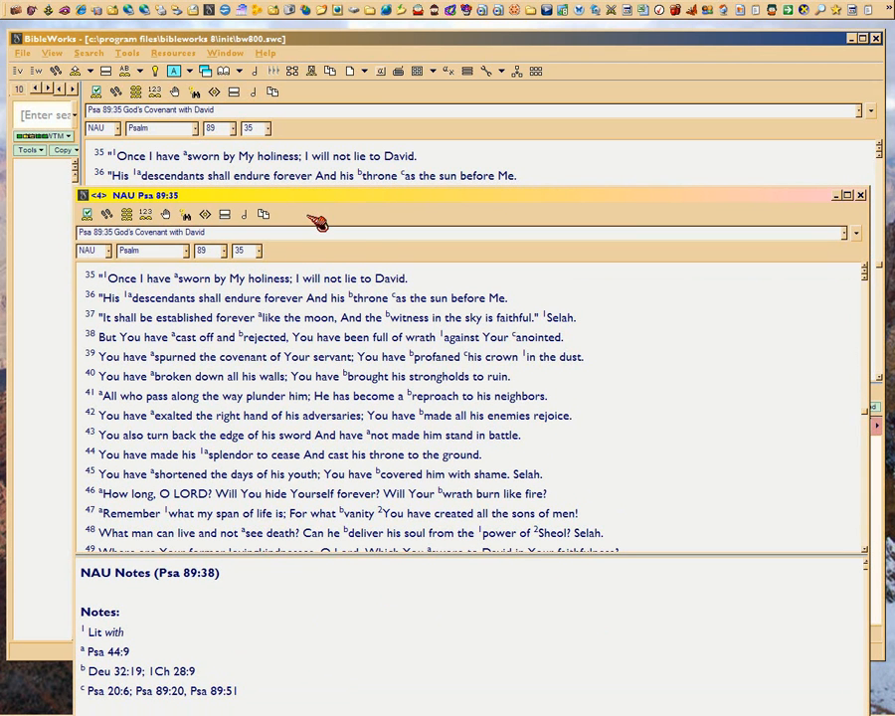
- Hide the additional buttons in the new Browse Window's header
right_click(309, 216)
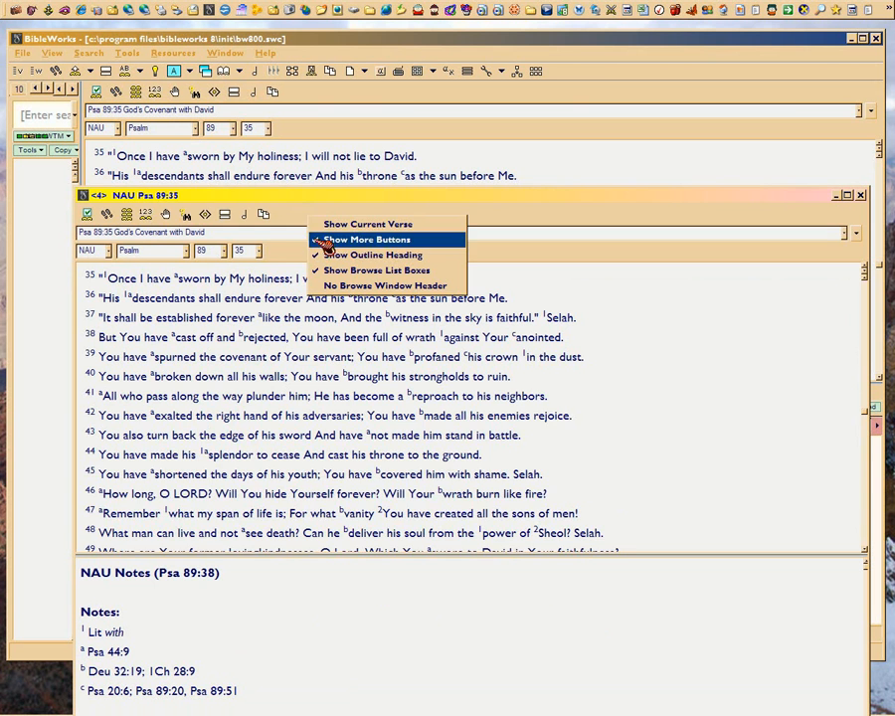
left_click(328, 244)
left_click(319, 177)
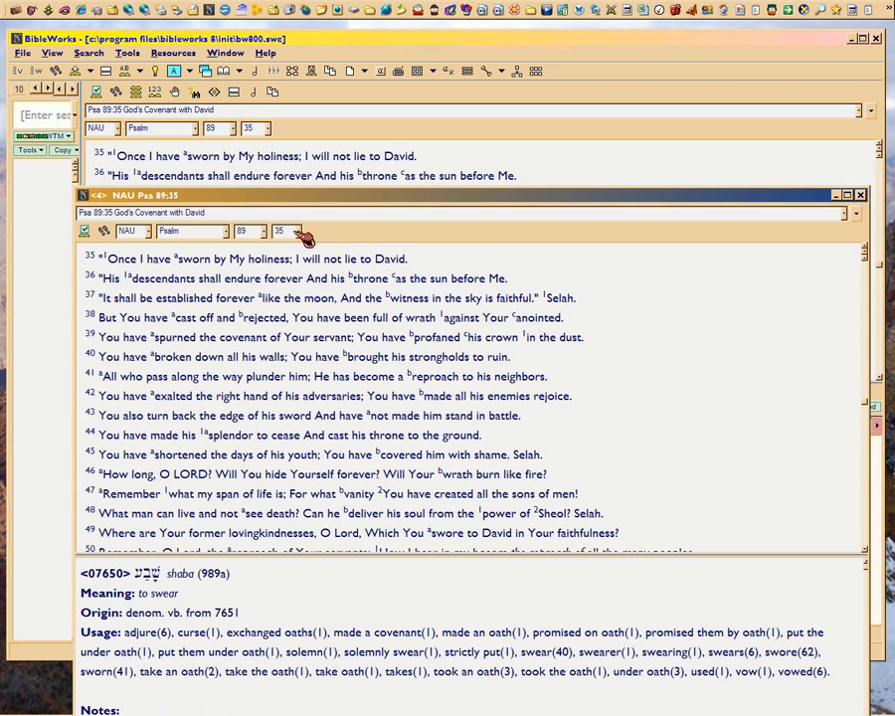
- Hide the browse list boxes in the new Browse Window's header and show them again
right_click(338, 238)
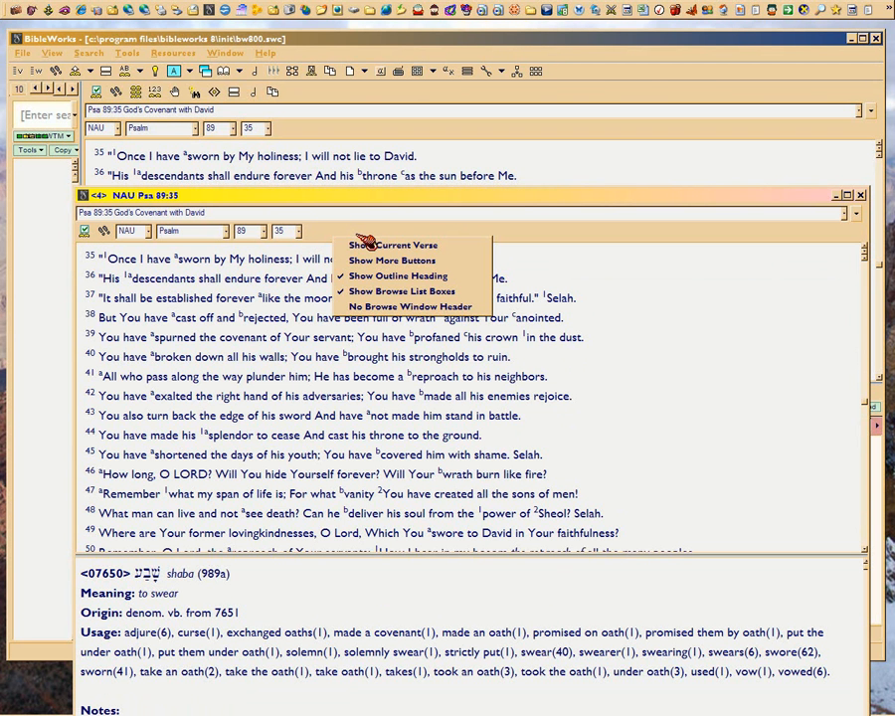
left_click(353, 291)
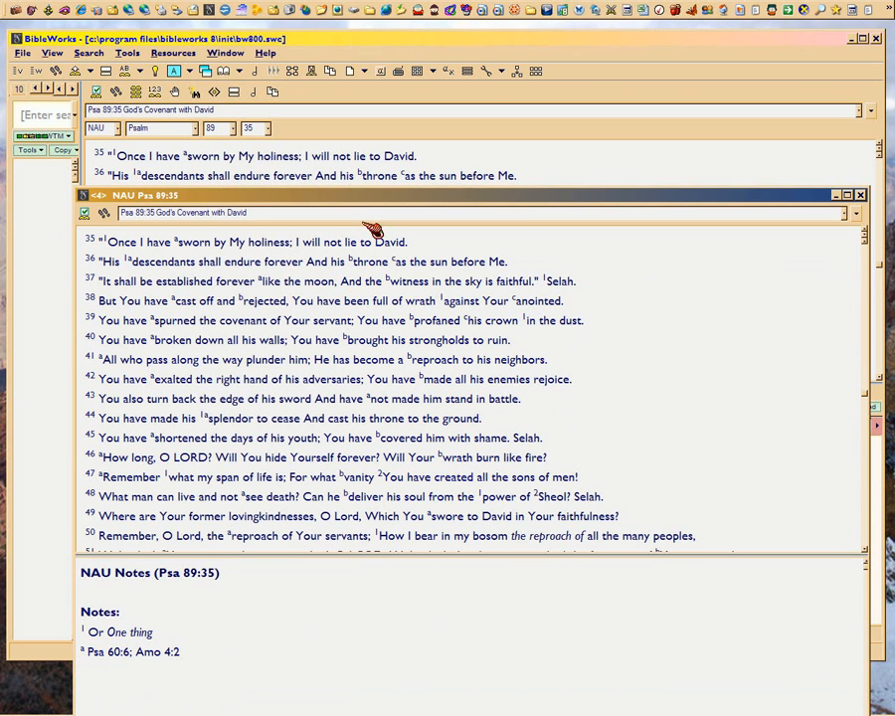
right_click(365, 216)
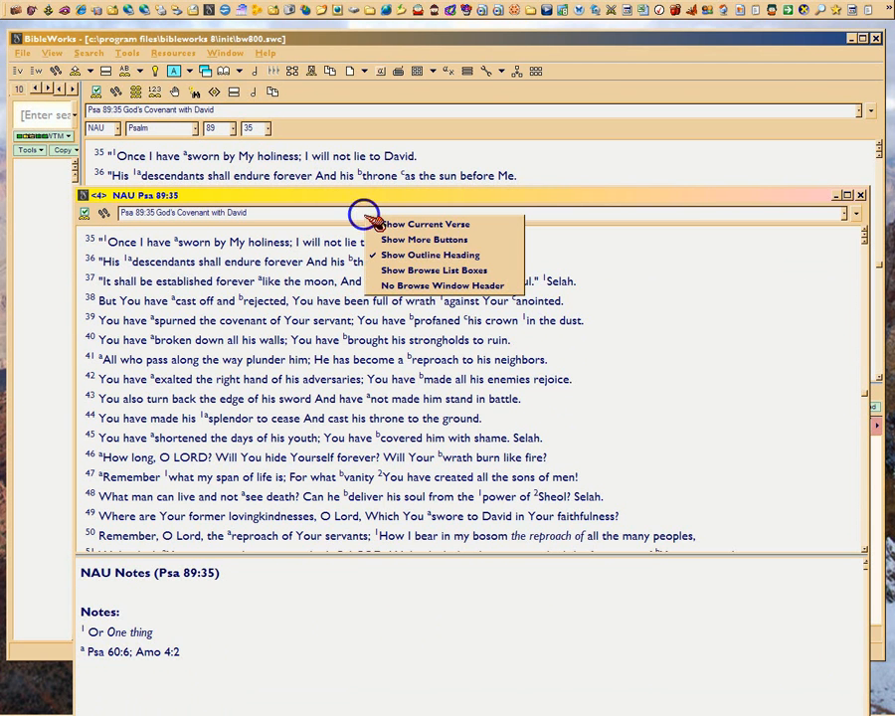
left_click(382, 271)
- Check the new Browse Window's header options without changing them, then go to Psalm 112:1 "Blessings of the Righteous" using its outline headings
right_click(358, 231)
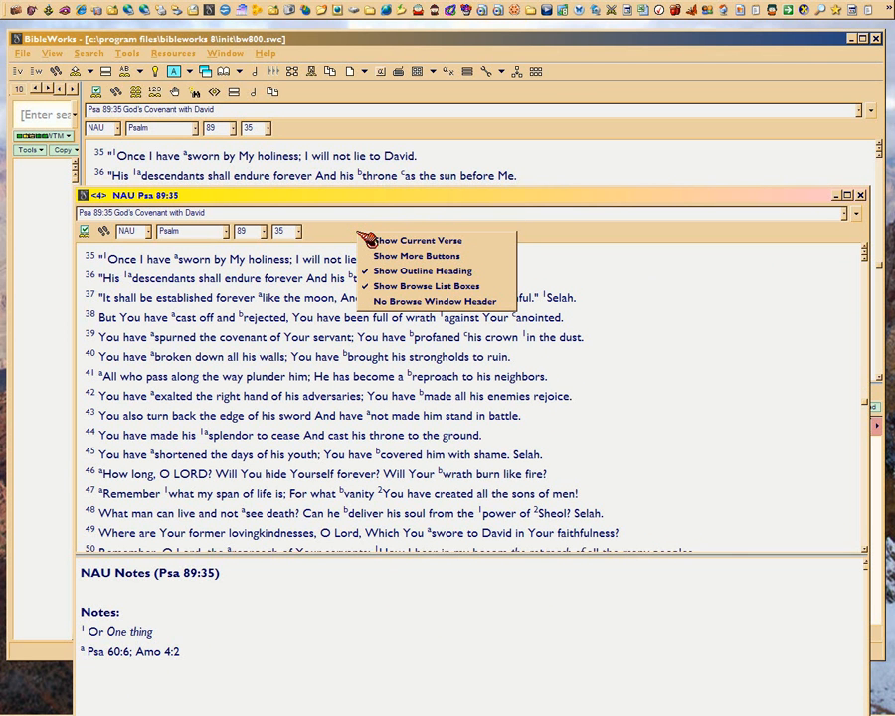
left_click(324, 225)
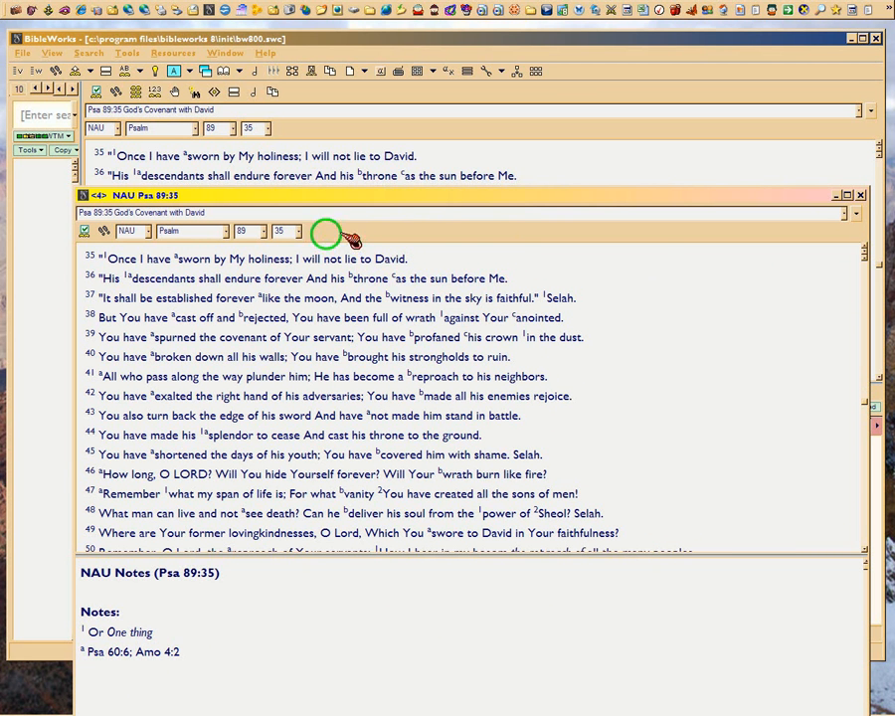
left_click(845, 213)
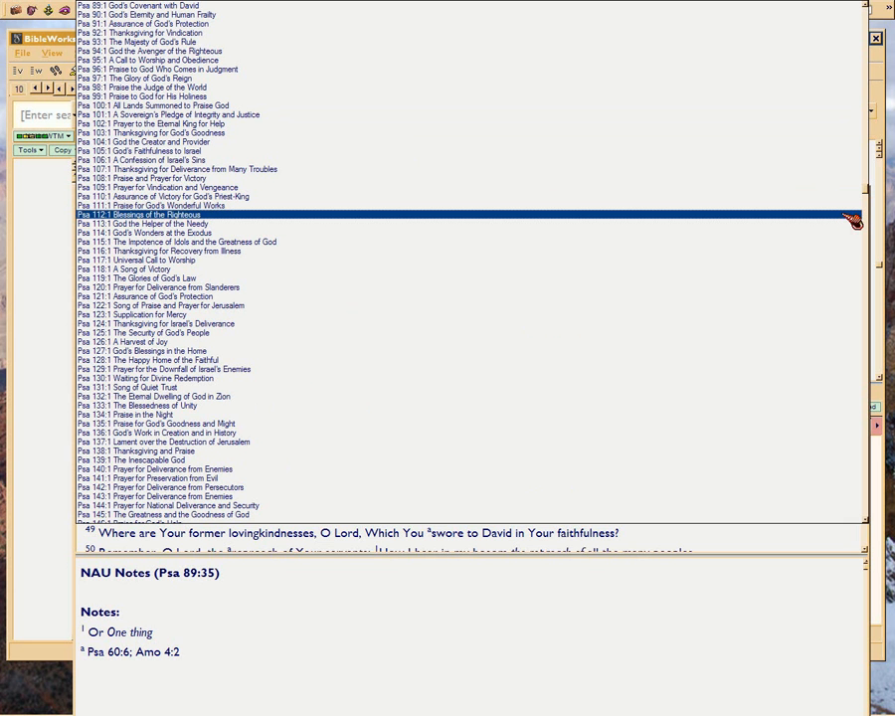
left_click(850, 216)
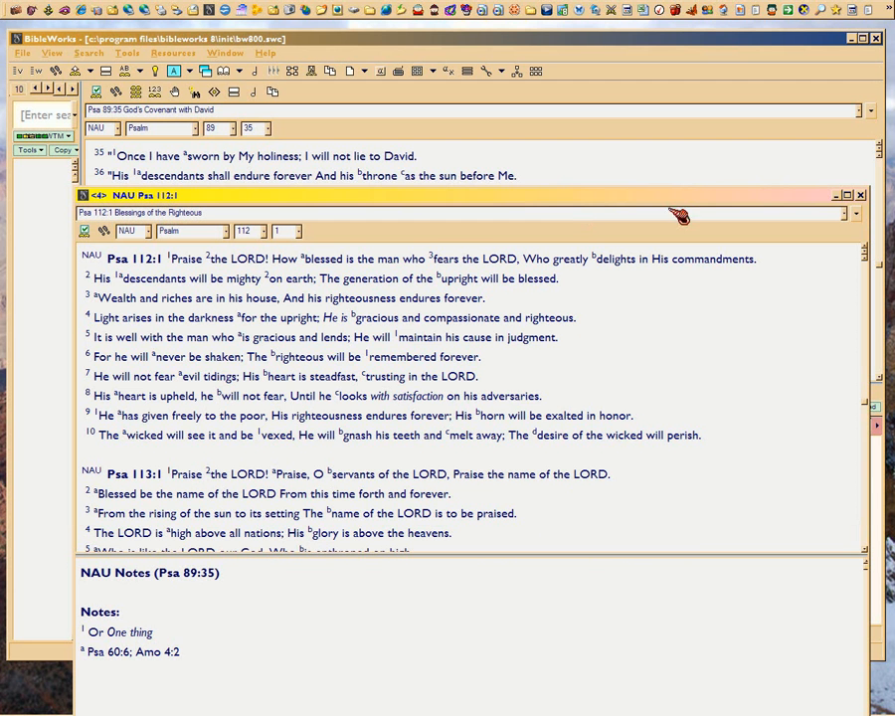
mouse_move(500, 247)
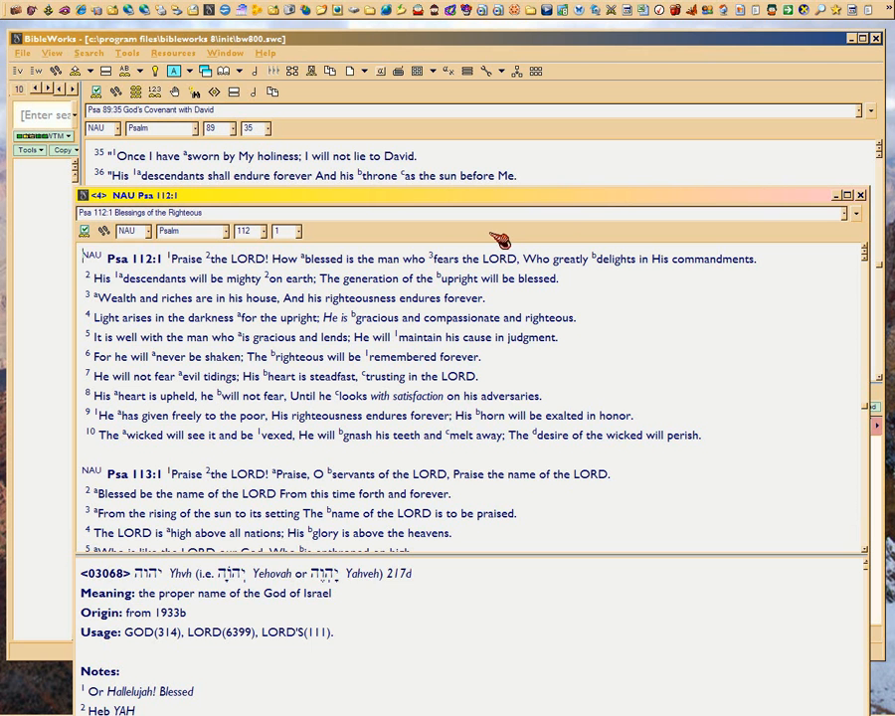
mouse_move(312, 249)
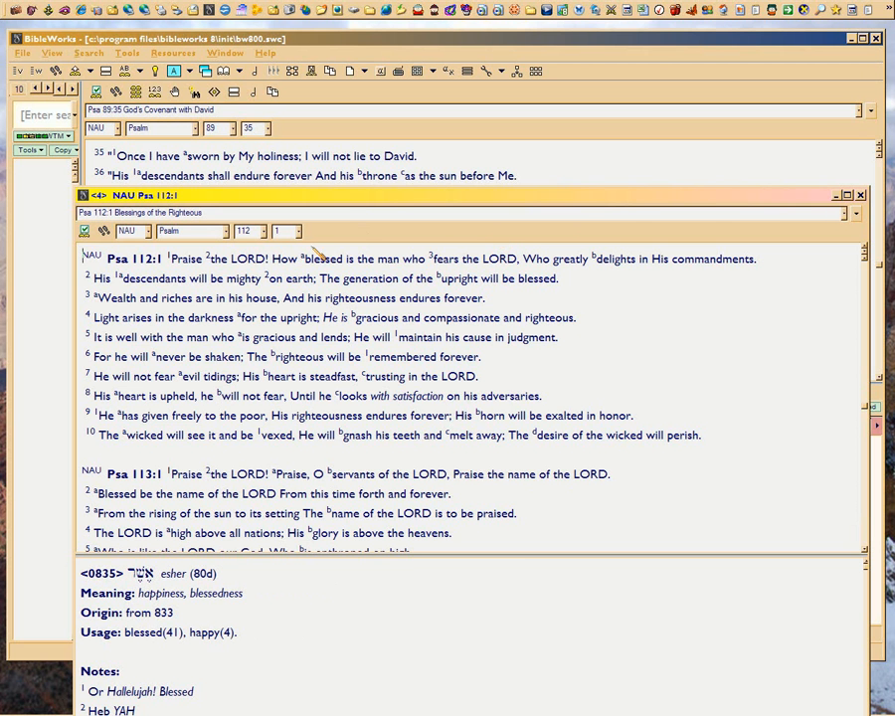
- Set the new Browse Window to Psalm chapter 89, verse 35 using its browse list boxes
left_click(266, 232)
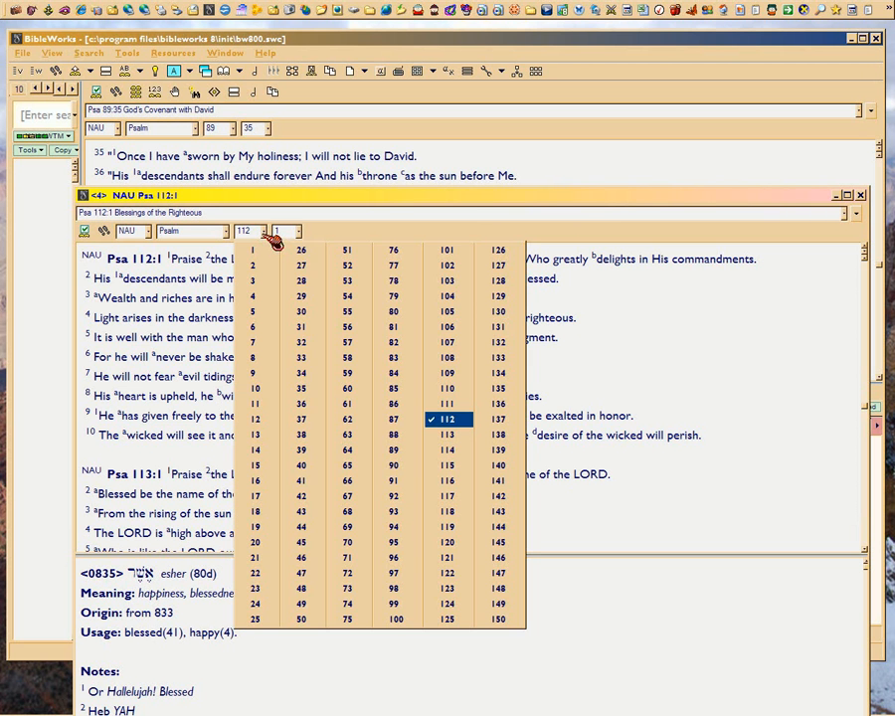
left_click(396, 450)
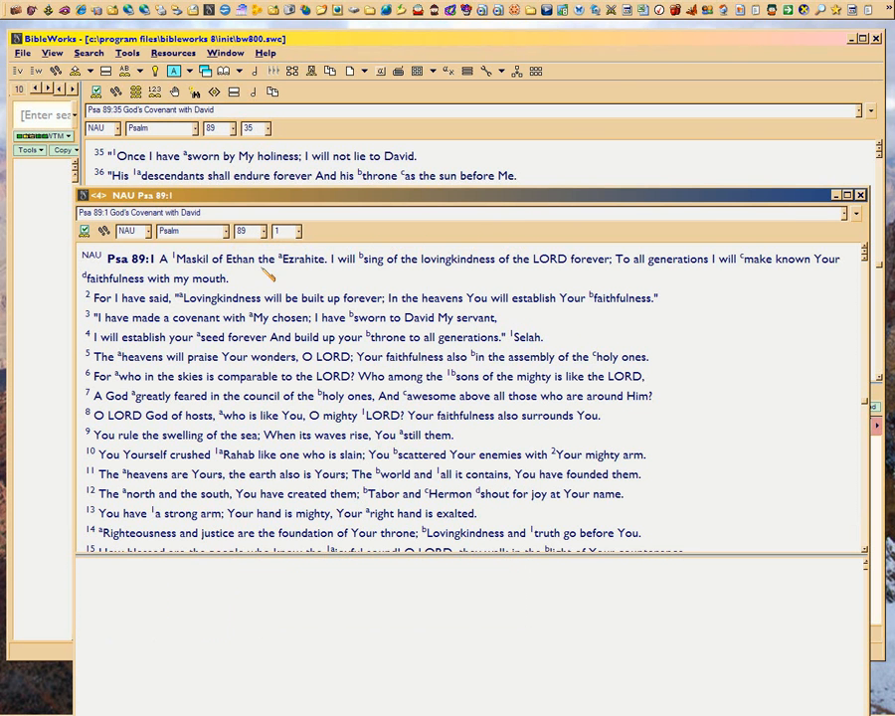
left_click(298, 231)
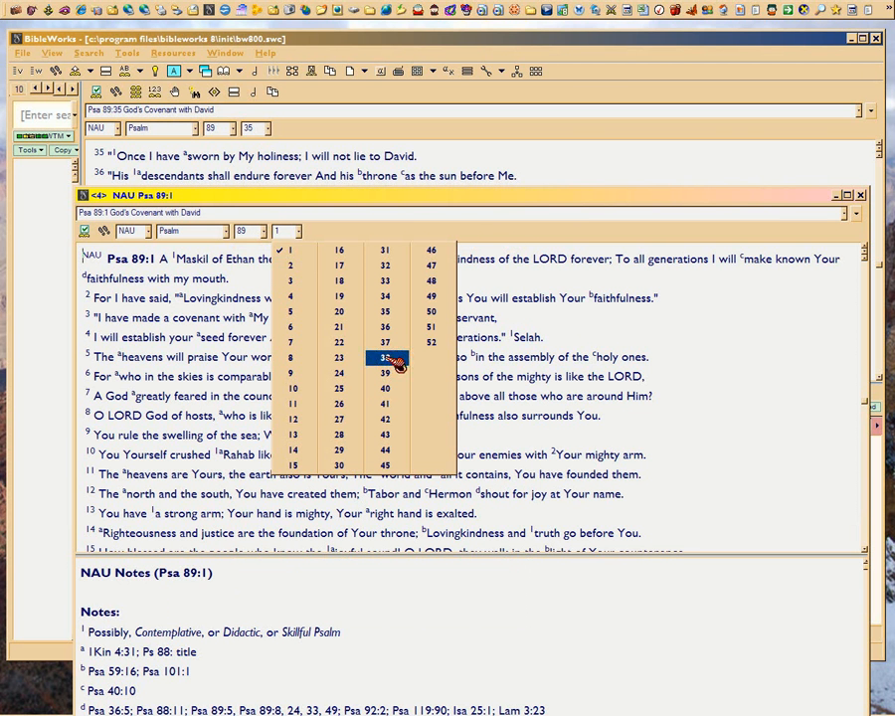
left_click(392, 313)
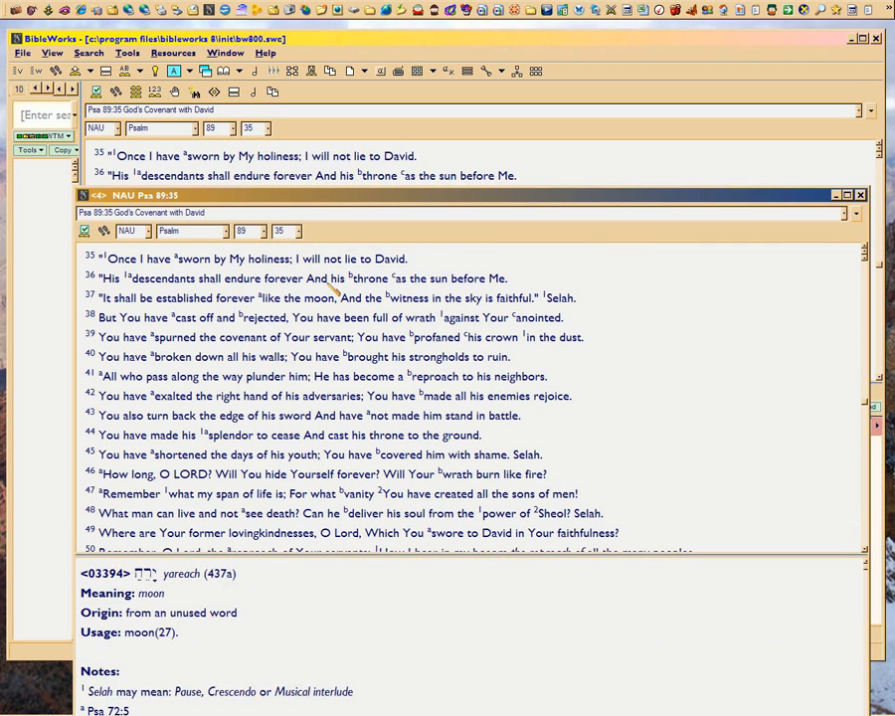
- Show the additional buttons in the new Browse Window's header again and close that window
right_click(343, 231)
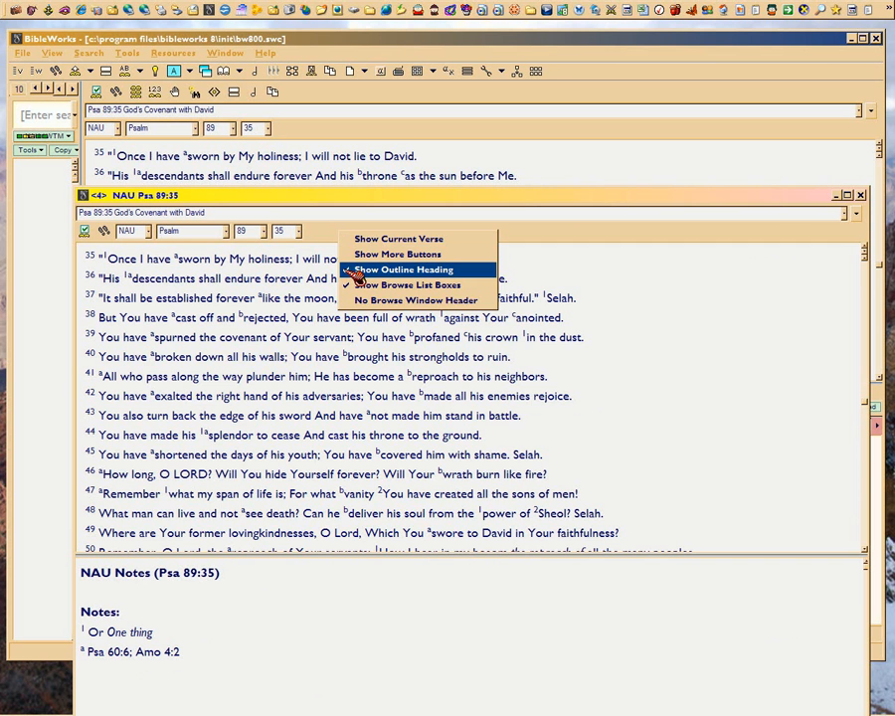
left_click(350, 253)
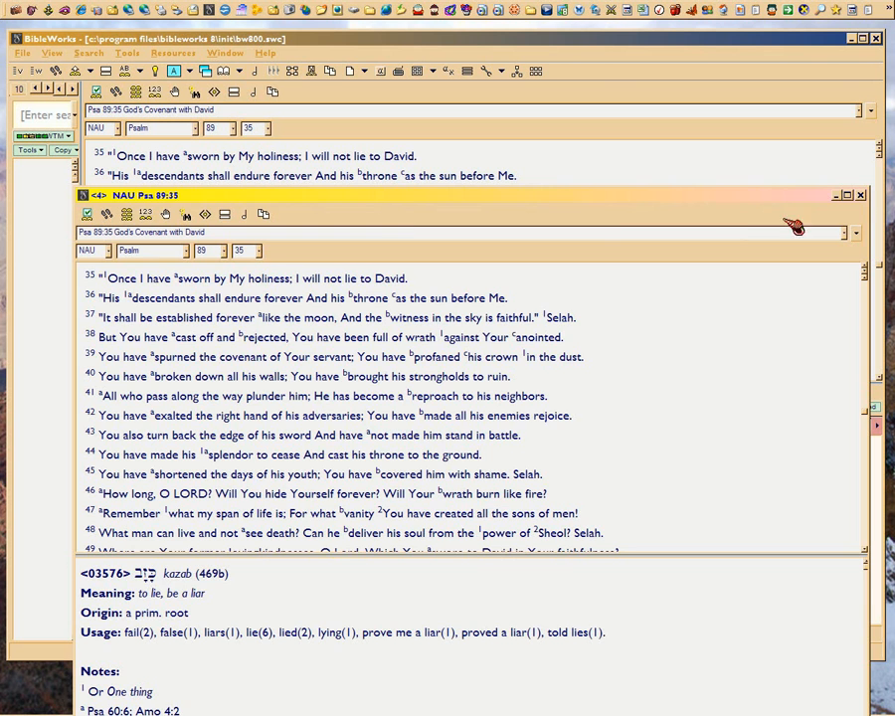
left_click(861, 195)
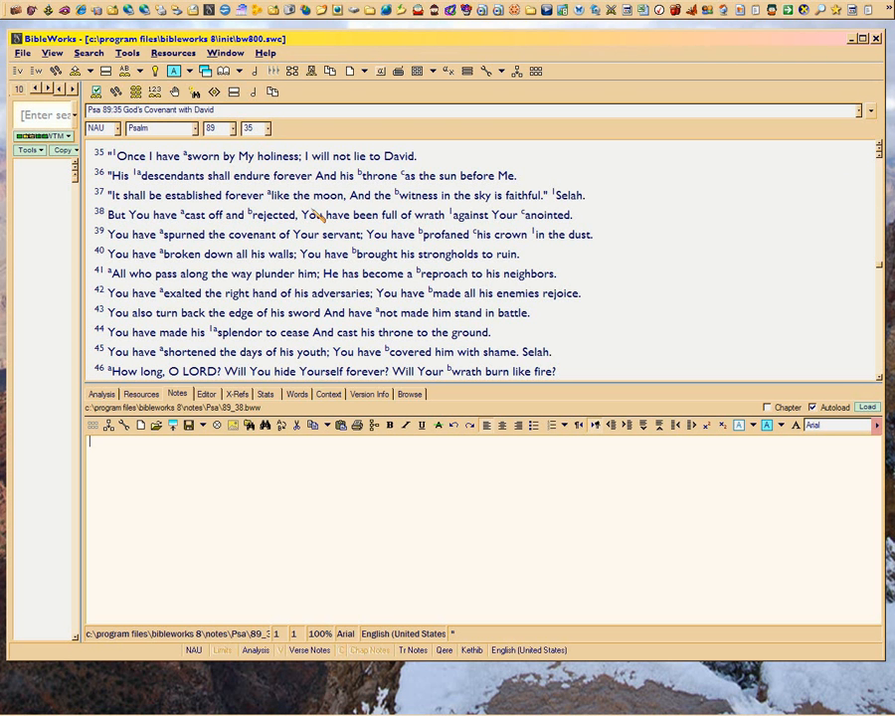
- Hide the additional buttons in the main Browse Window's header
right_click(334, 91)
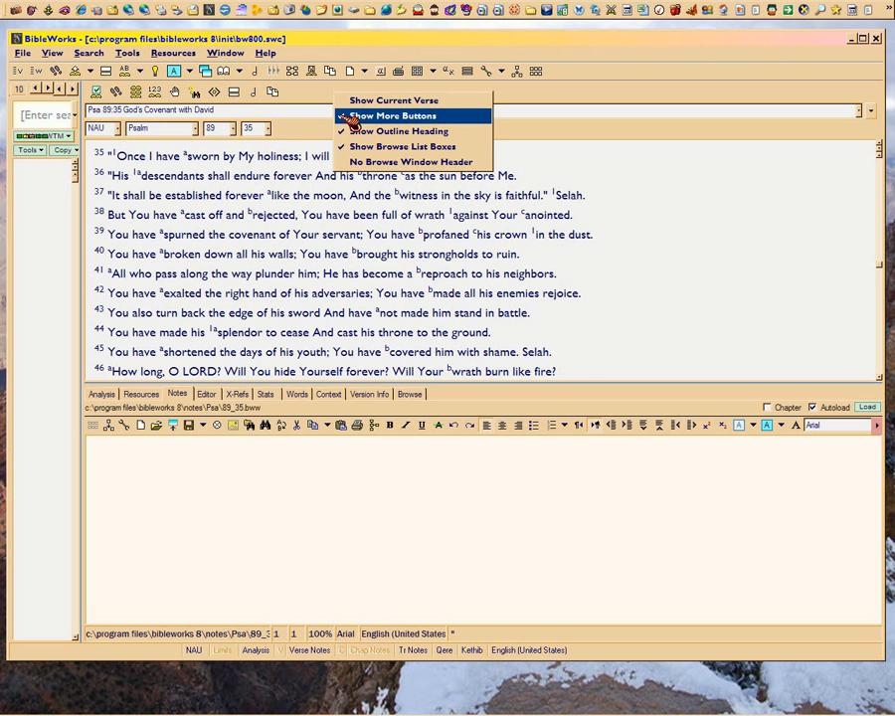
left_click(343, 117)
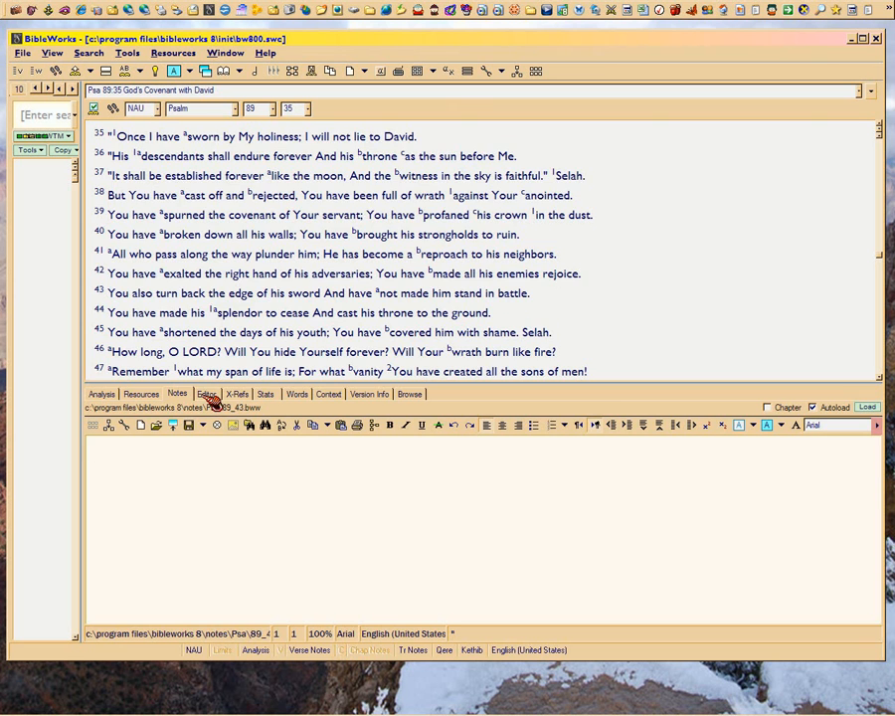
- View the Editor's toolbar, then return to the verse Notes and examine the full length of the single-row Notes toolbar
left_click(208, 396)
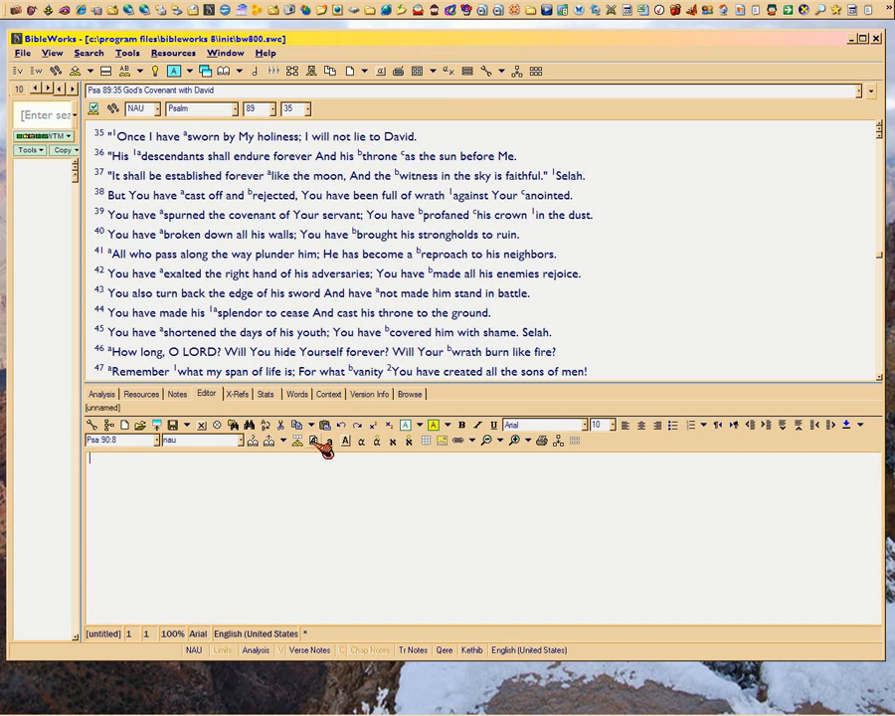
left_click(641, 448)
left_click(181, 395)
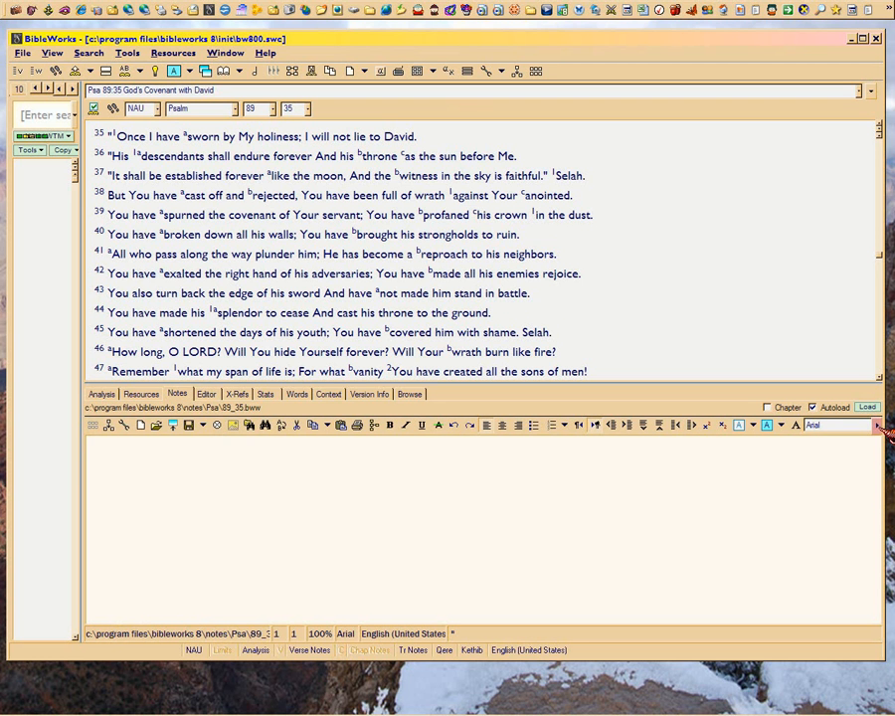
left_click(879, 427)
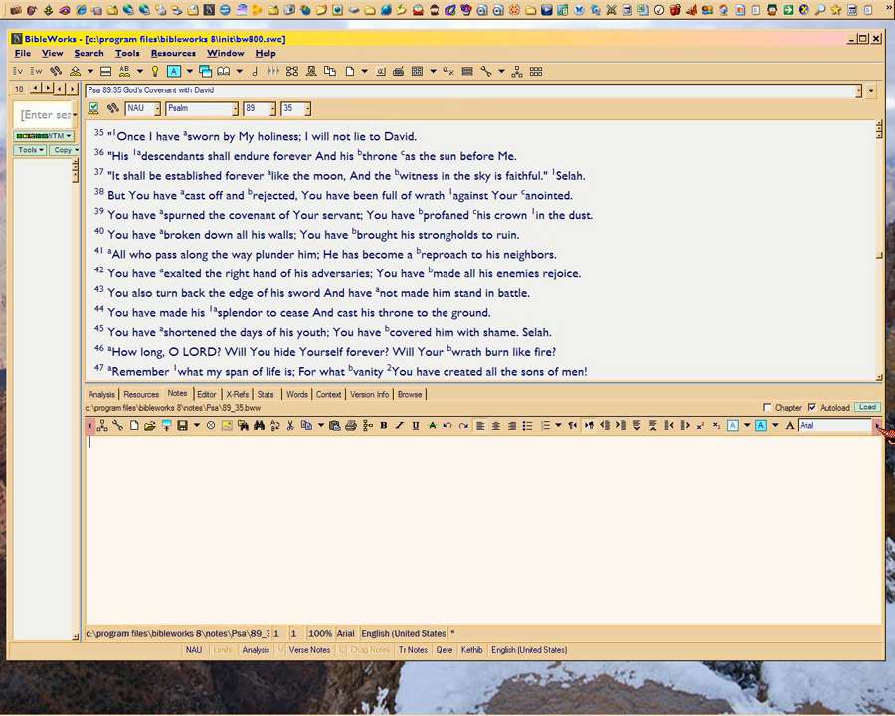
left_click(878, 426)
left_click(878, 426)
left_click(879, 426)
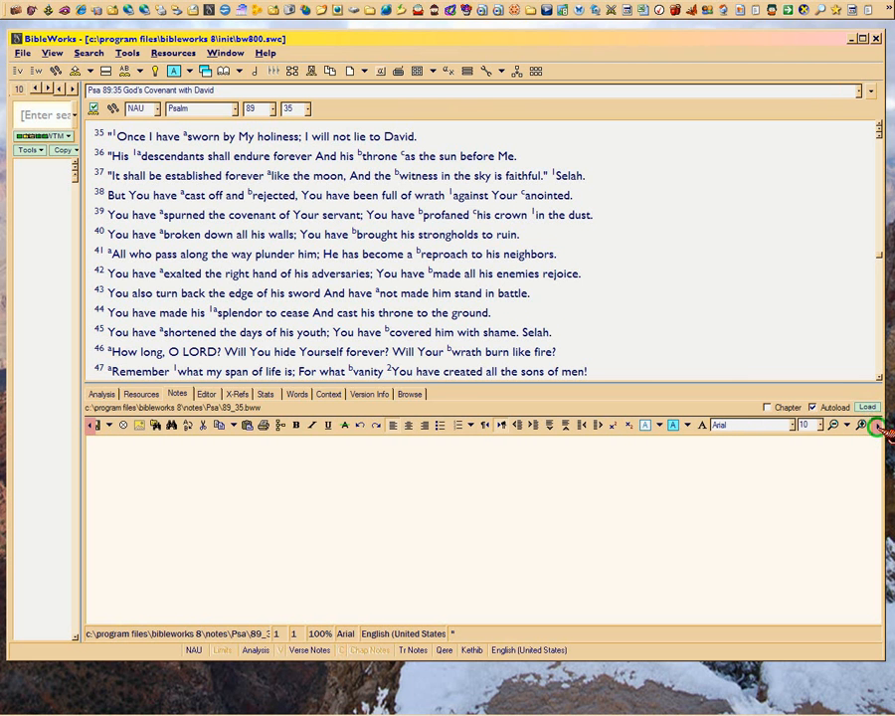
left_click(879, 426)
left_click(879, 427)
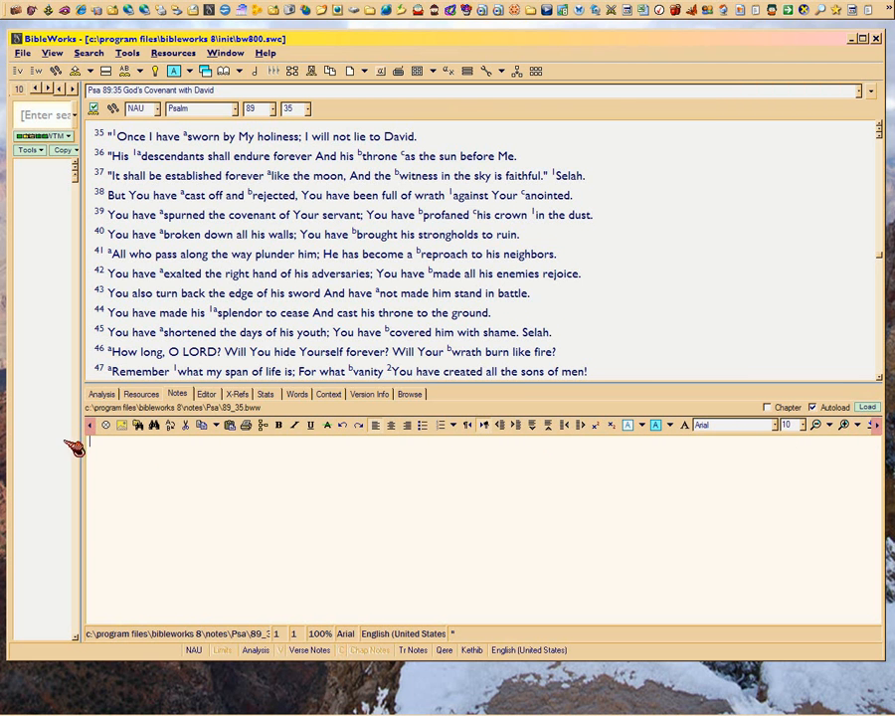
left_click(94, 426)
left_click(94, 426)
left_click(95, 427)
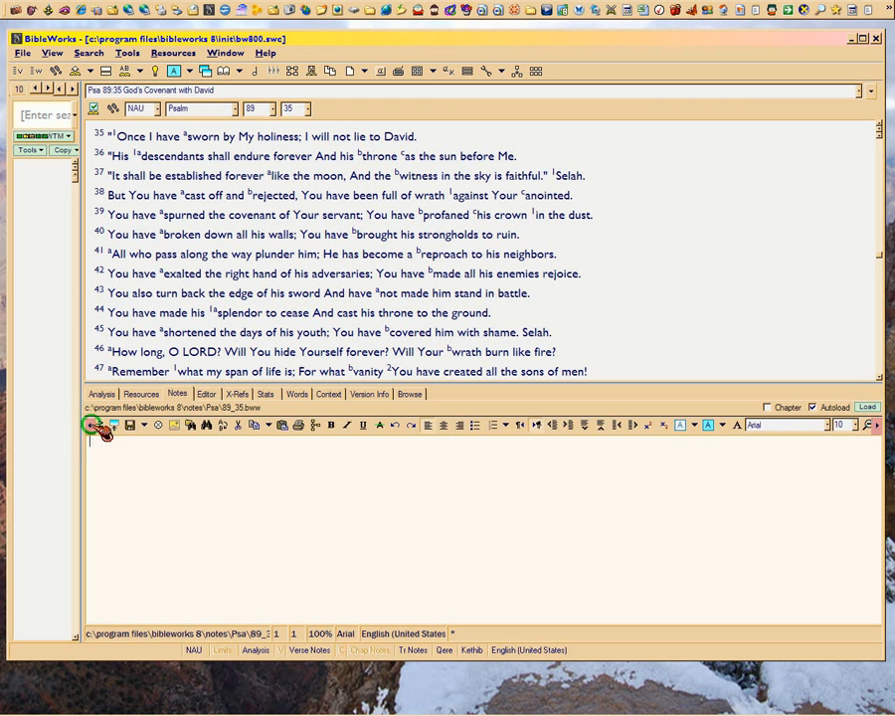
left_click(95, 427)
left_click(95, 426)
left_click(94, 426)
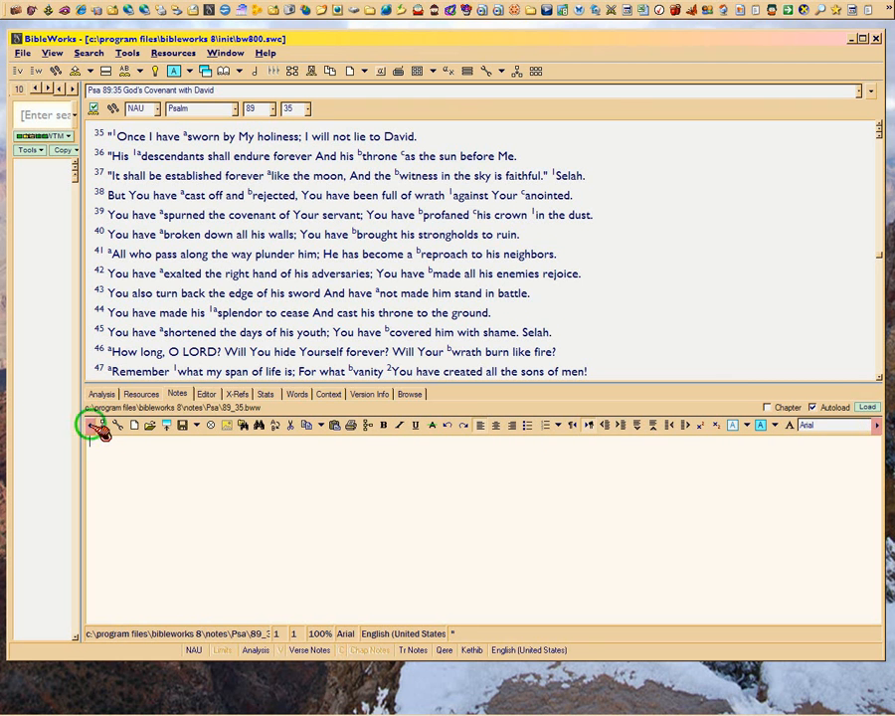
left_click(95, 426)
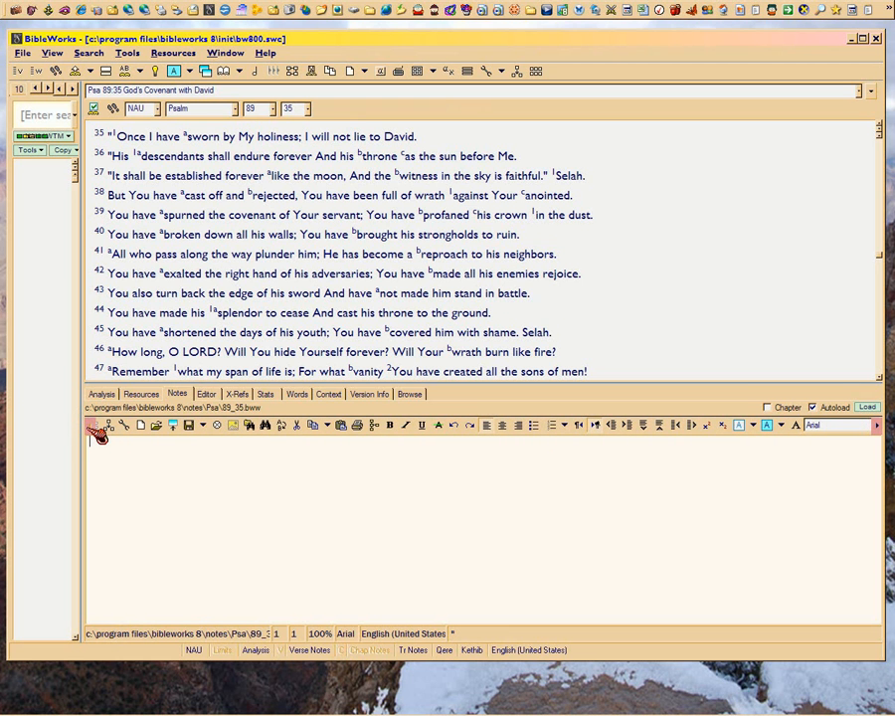
- Display all Notes toolbar buttons on two rows and add the Close Document button to that toolbar
left_click(88, 424)
left_click(94, 424)
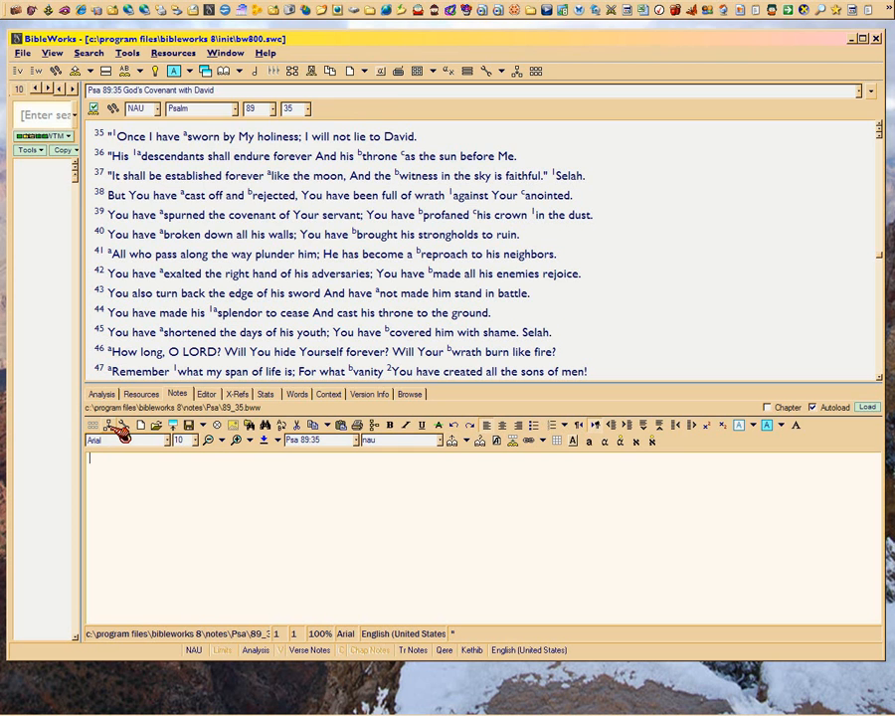
left_click(121, 430)
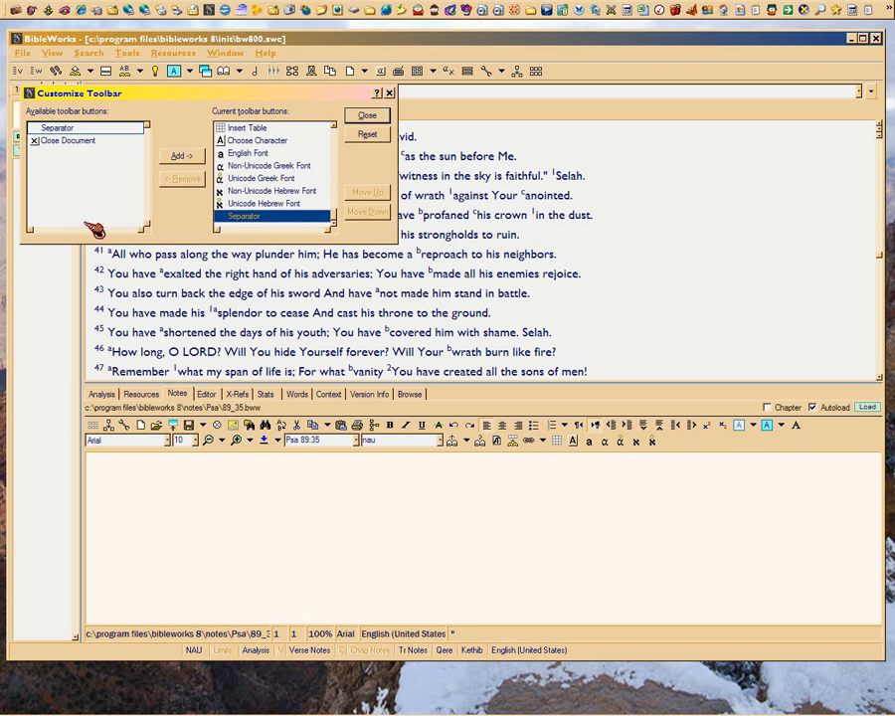
left_click(73, 143)
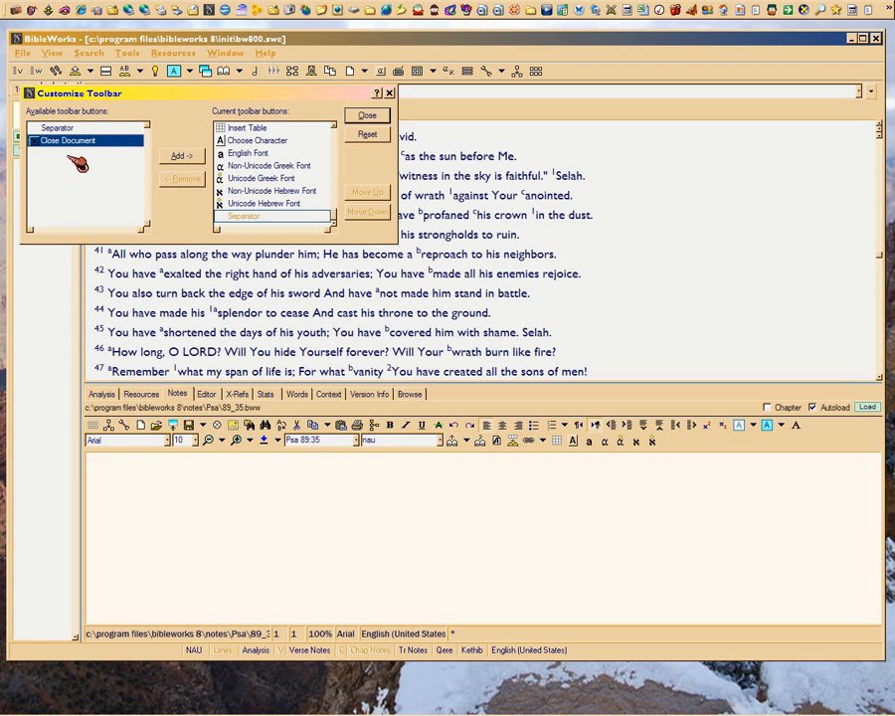
left_click(180, 158)
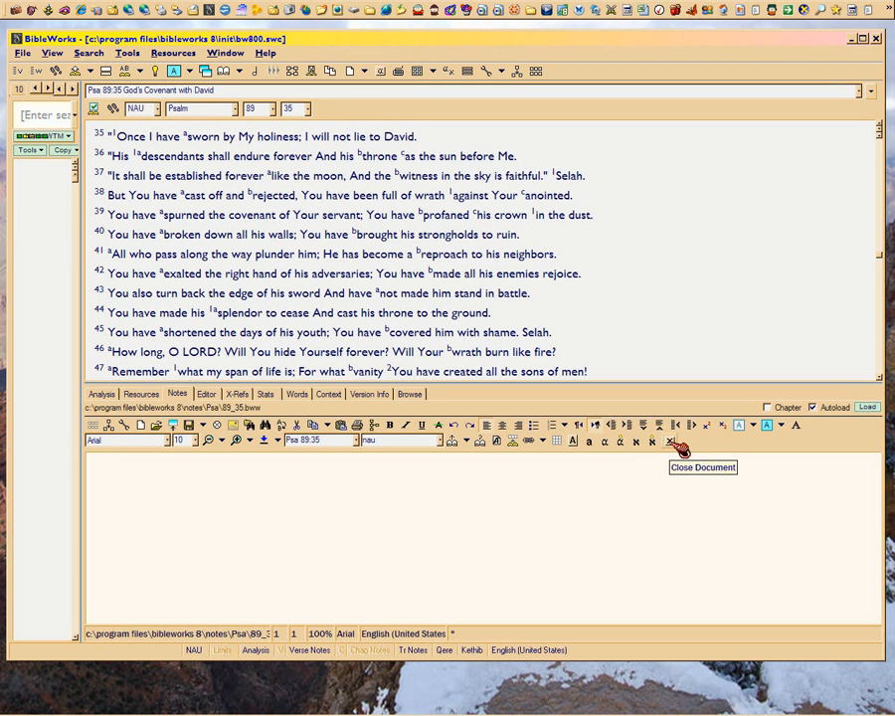
- Reopen the Notes toolbar customization and move All Buttons down four places, to just after Open Existing Document
double_click(91, 425)
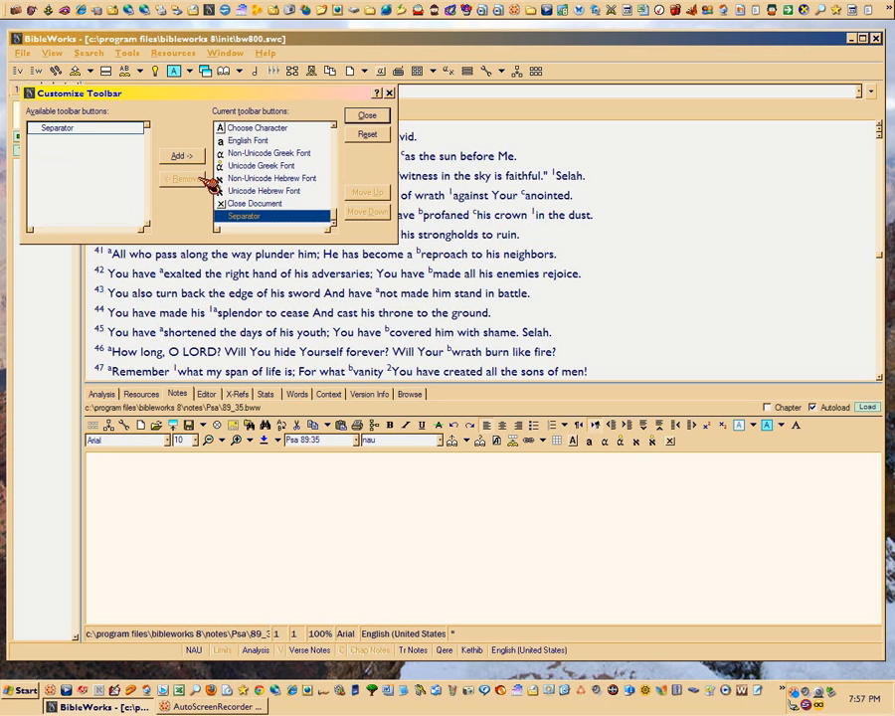
left_click_drag(342, 218, 343, 136)
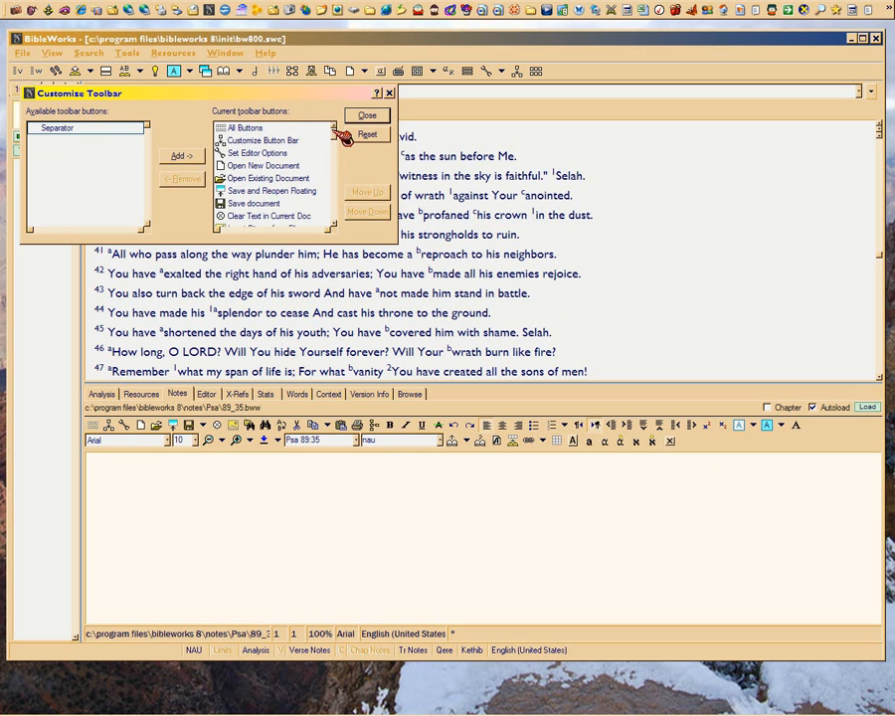
left_click(323, 129)
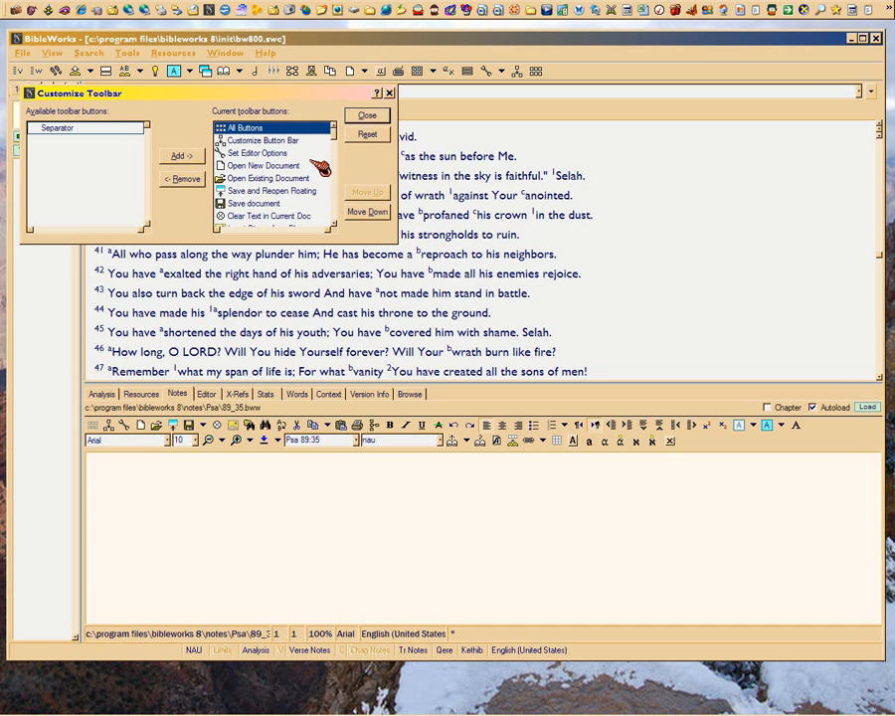
left_click(369, 212)
left_click(369, 212)
left_click(369, 213)
left_click(369, 213)
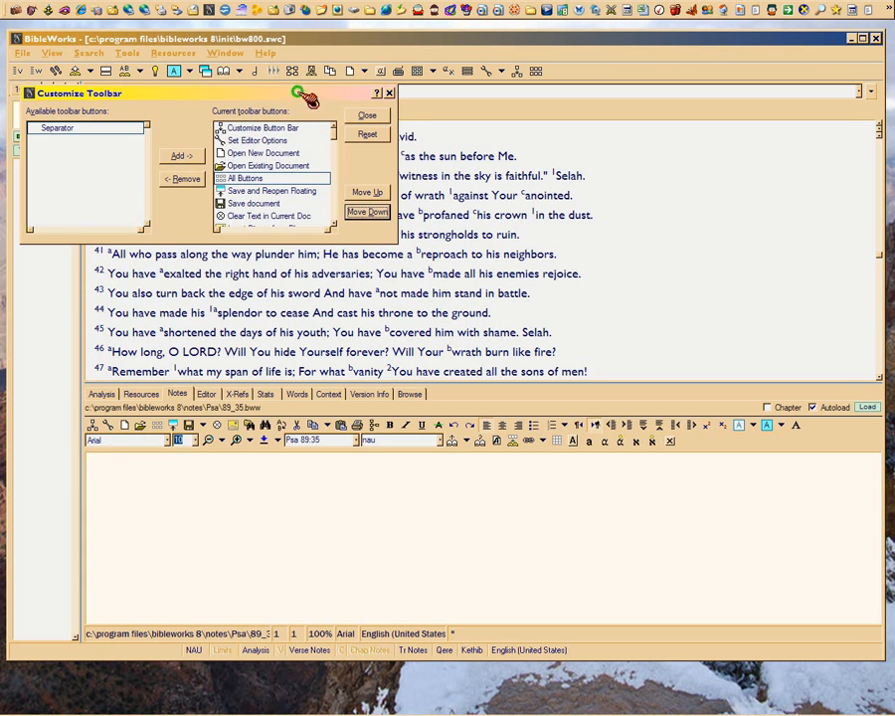
- Reposition the Customize Toolbar dialog lower and move All Buttons further down, to just after Find in Files
left_click_drag(311, 93, 336, 191)
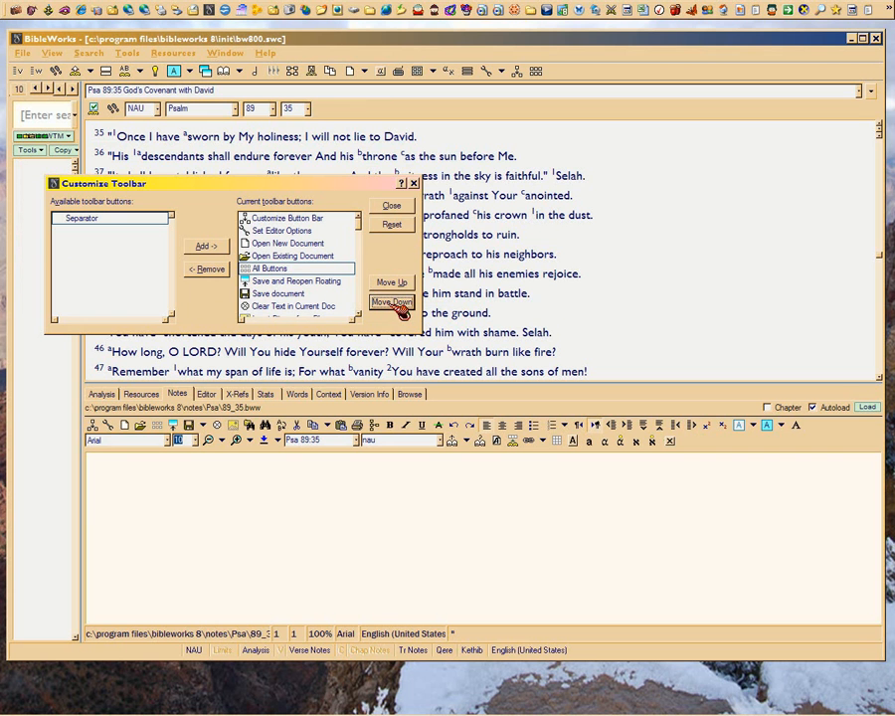
left_click(273, 269)
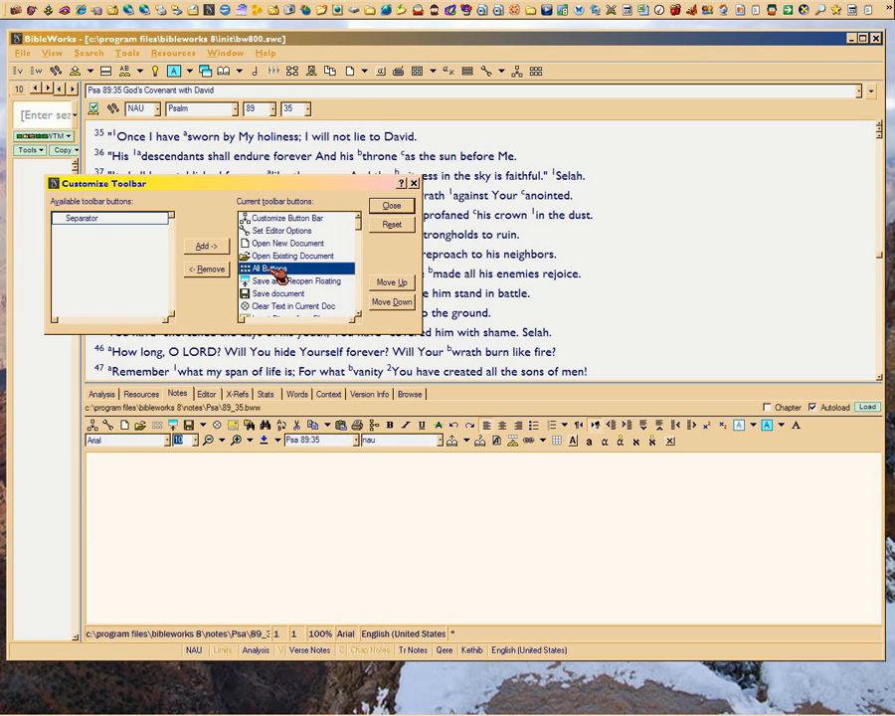
left_click(392, 303)
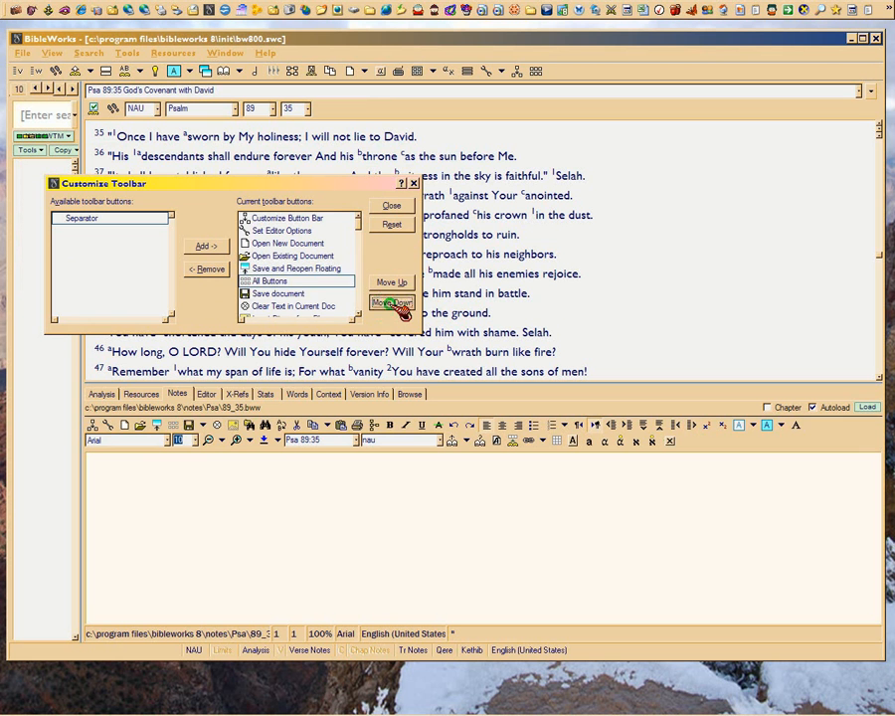
left_click(391, 302)
left_click(392, 302)
left_click(391, 302)
left_click(392, 302)
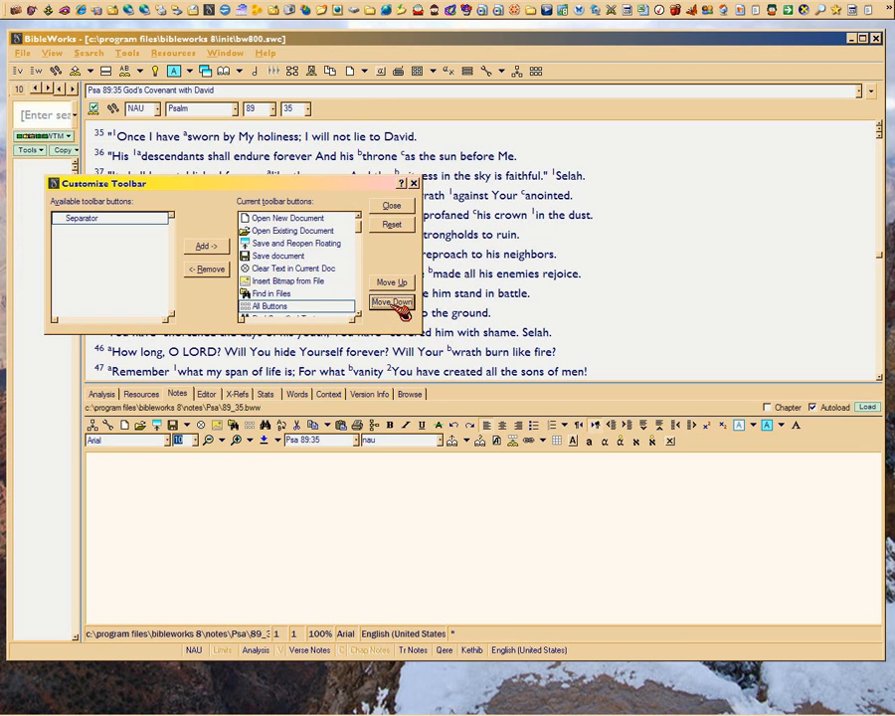
- Move All Buttons down through the Notes toolbar's current buttons until it comes last, just after Close Document
left_click(391, 302)
left_click(392, 302)
left_click(391, 303)
left_click(392, 302)
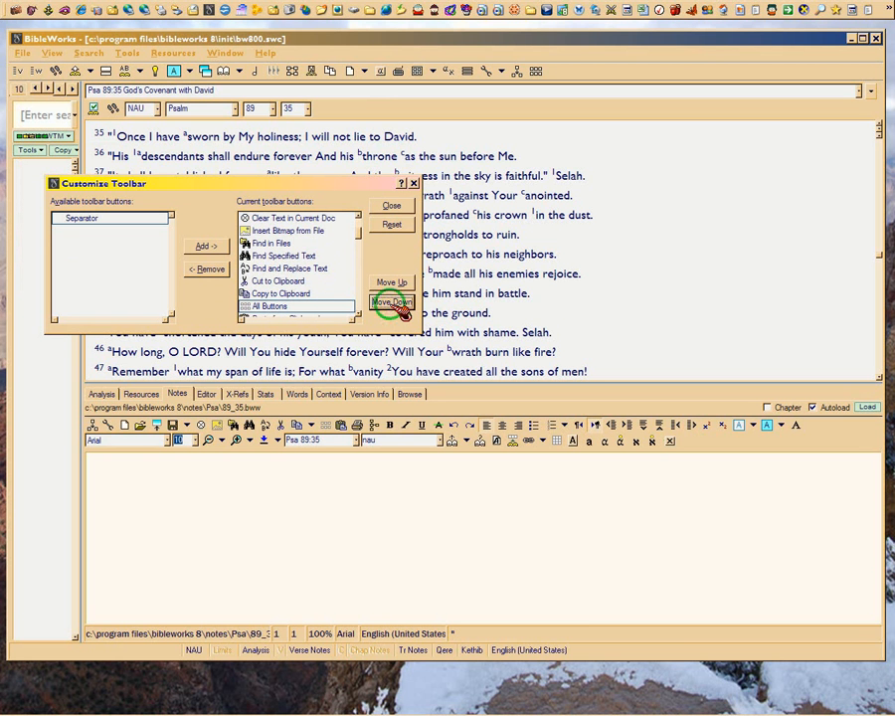
left_click(392, 302)
left_click(392, 303)
left_click(392, 303)
left_click(391, 302)
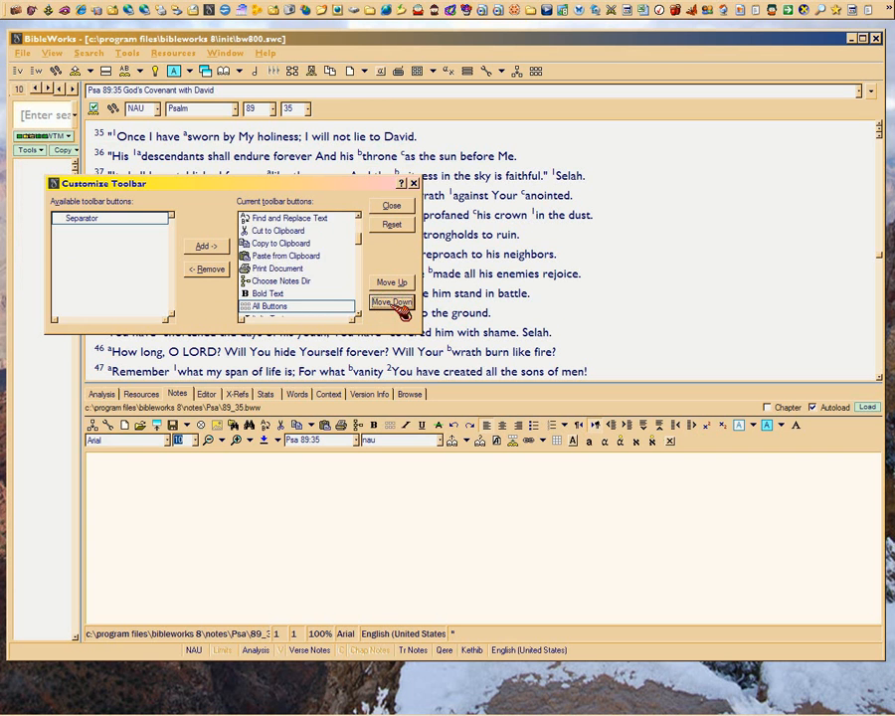
left_click(391, 302)
left_click(391, 302)
left_click(392, 302)
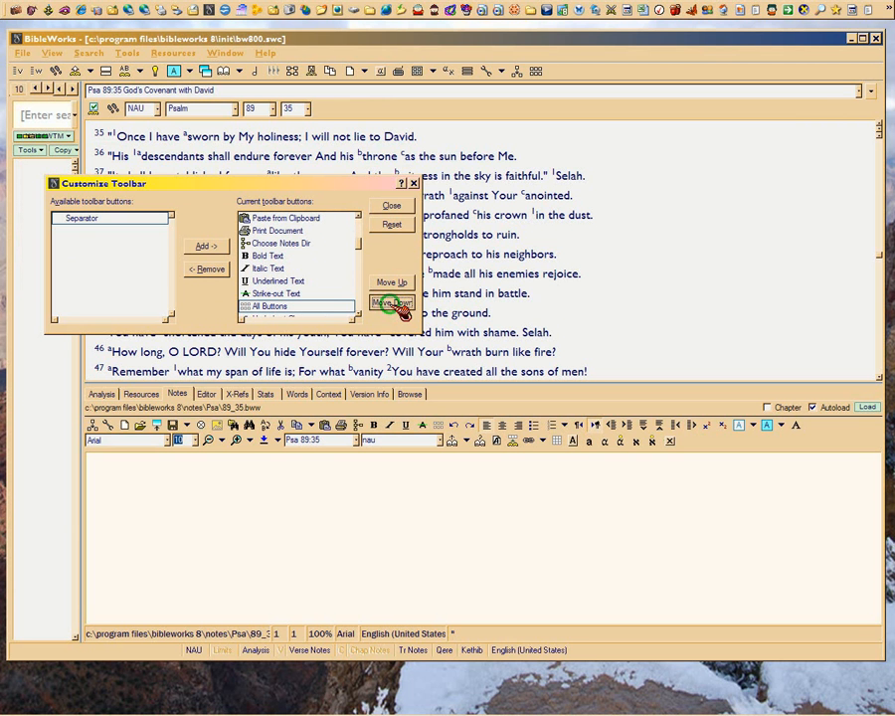
left_click(392, 302)
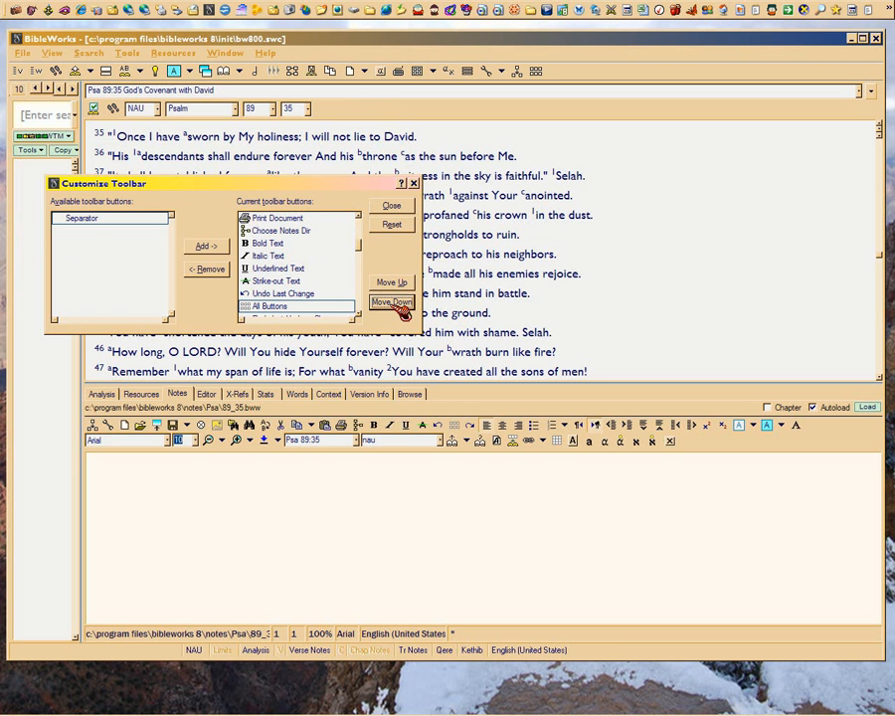
left_click(392, 302)
left_click(392, 302)
left_click(391, 302)
left_click(392, 302)
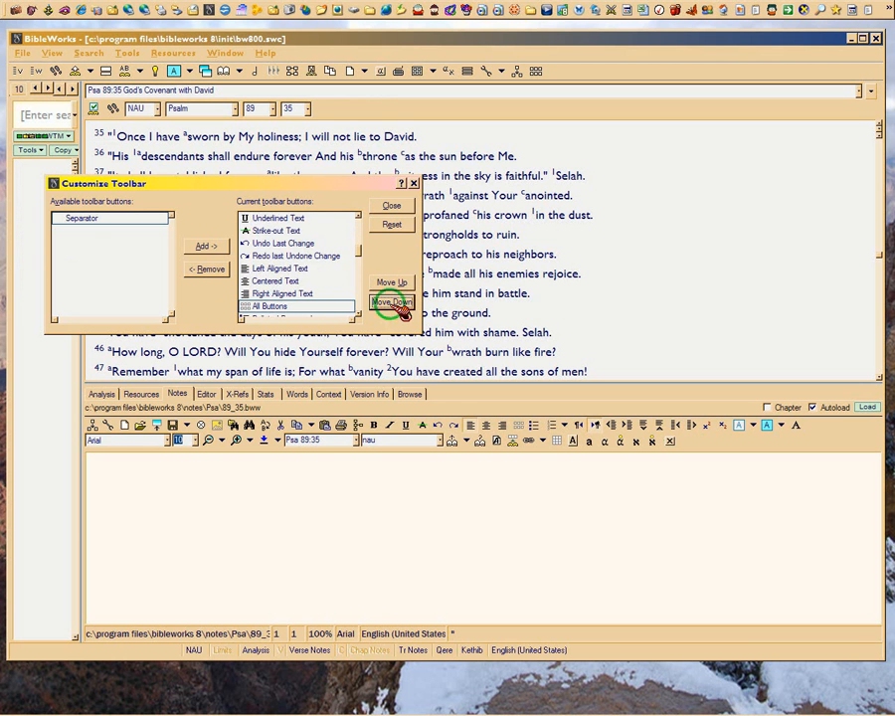
left_click(392, 302)
left_click(392, 302)
left_click(391, 303)
left_click(391, 302)
left_click(391, 302)
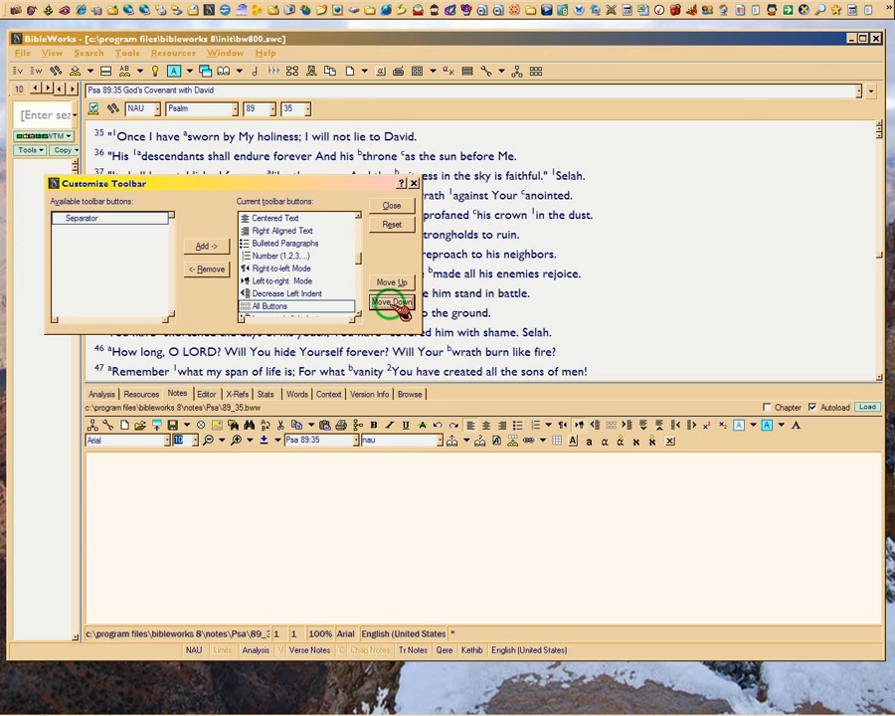
left_click(392, 302)
left_click(392, 302)
left_click(392, 302)
left_click(392, 302)
left_click(392, 302)
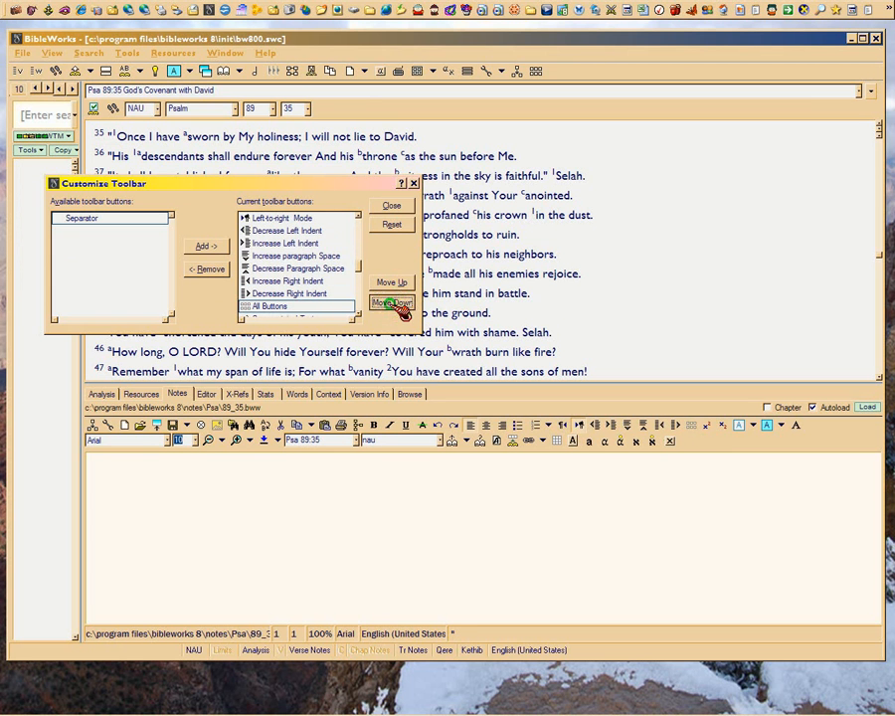
left_click(391, 302)
left_click(392, 302)
left_click(391, 302)
left_click(392, 302)
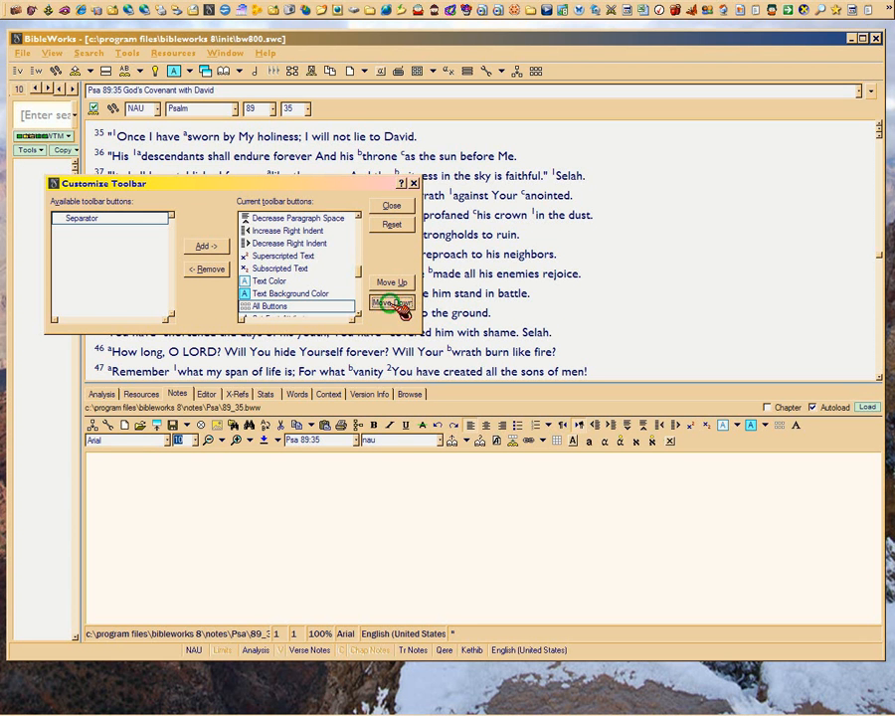
left_click(392, 302)
left_click(392, 302)
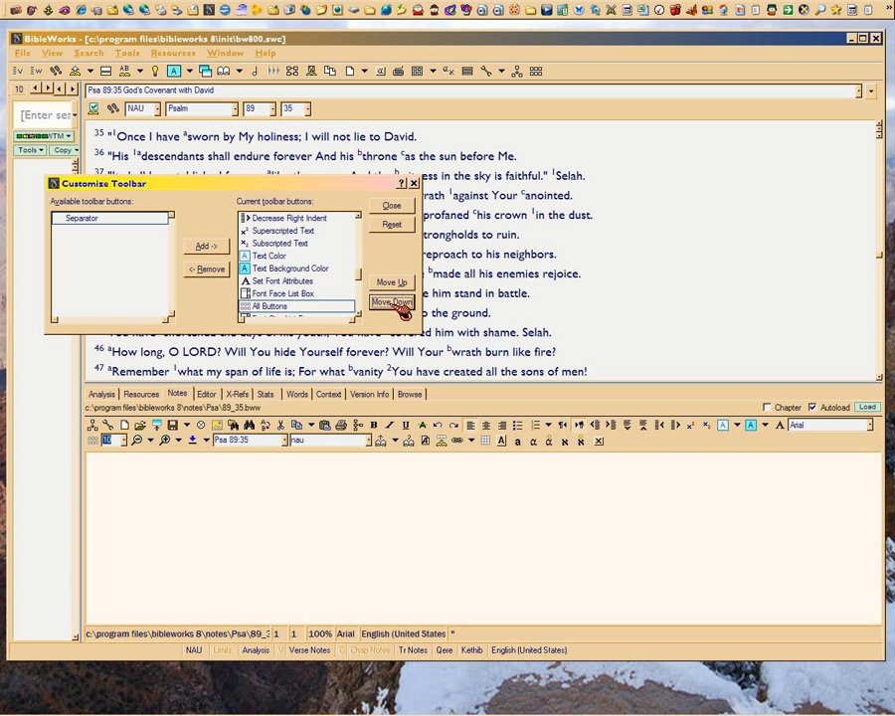
left_click(392, 303)
left_click(392, 302)
left_click(391, 302)
left_click(392, 303)
left_click(391, 302)
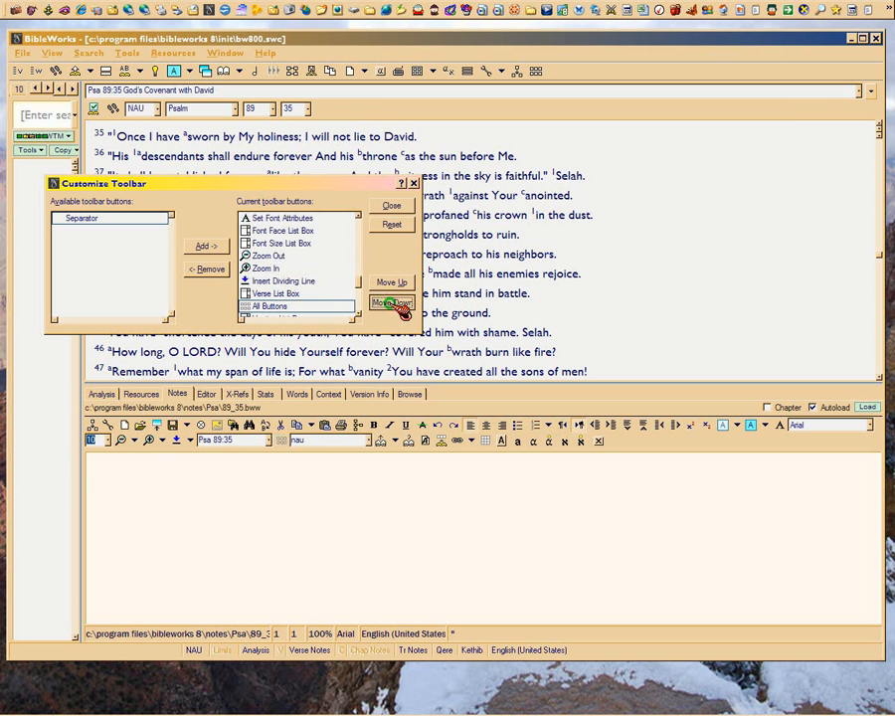
left_click(392, 302)
left_click(392, 303)
left_click(392, 302)
left_click(391, 302)
left_click(391, 302)
left_click(391, 302)
left_click(391, 302)
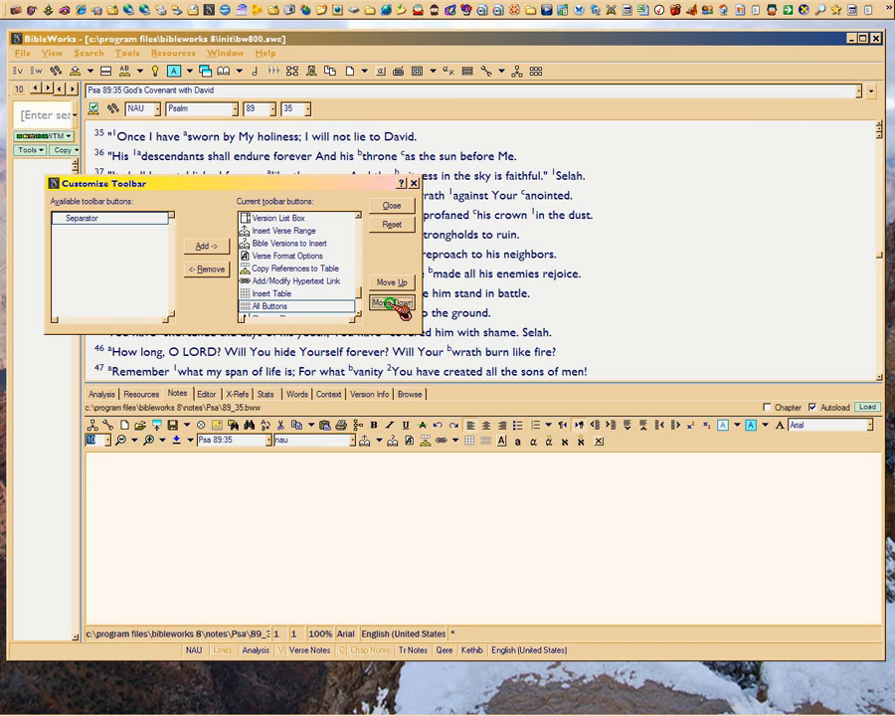
left_click(398, 305)
left_click(398, 304)
left_click(398, 304)
left_click(398, 304)
left_click(398, 304)
left_click(399, 304)
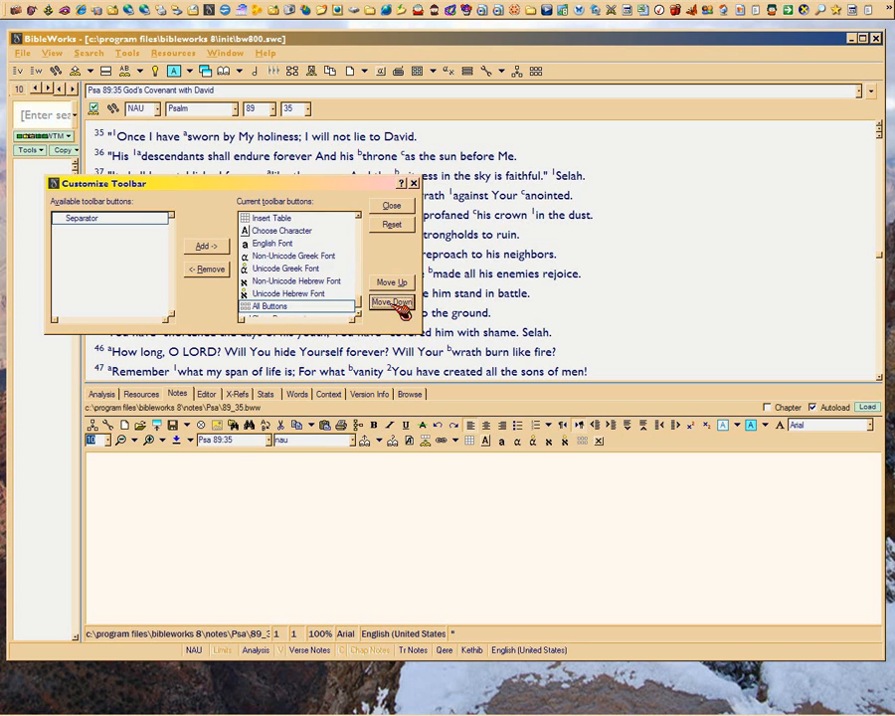
left_click(399, 304)
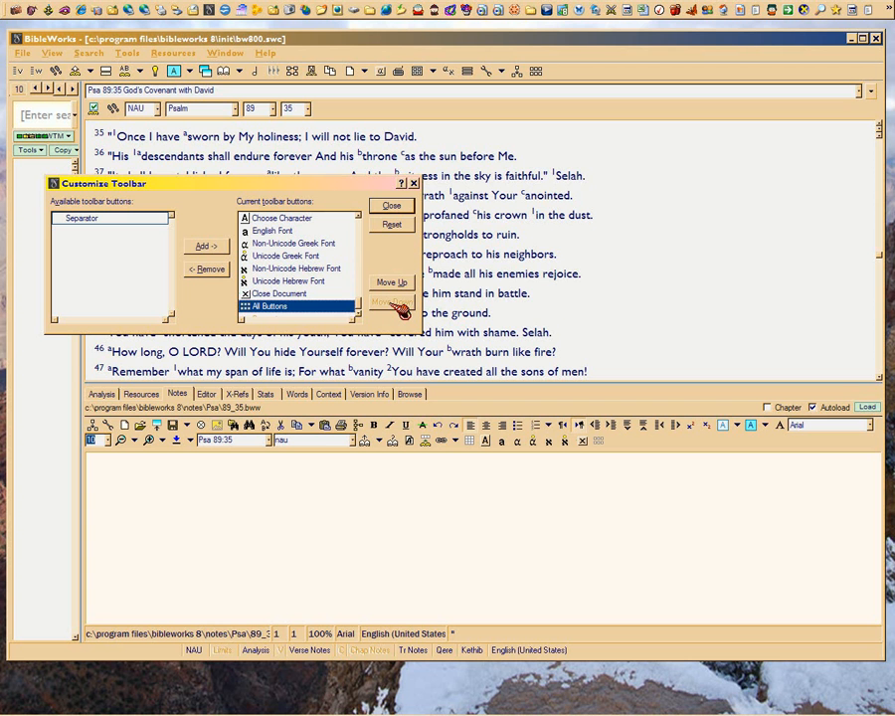
- Reset the Notes toolbar to its default button order and close the customization, then briefly reopen it for a check
left_click(397, 228)
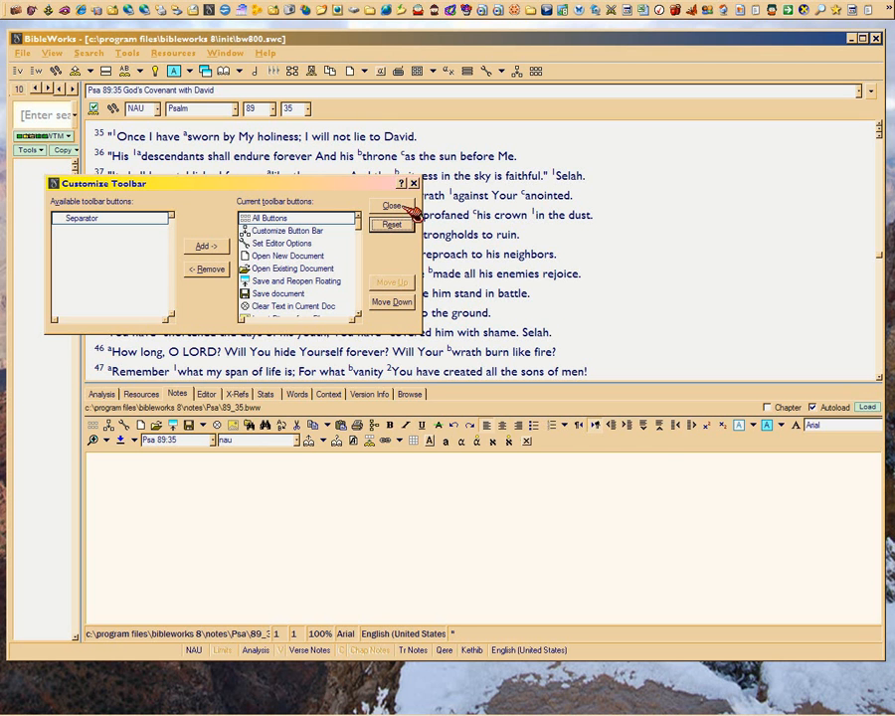
left_click(406, 210)
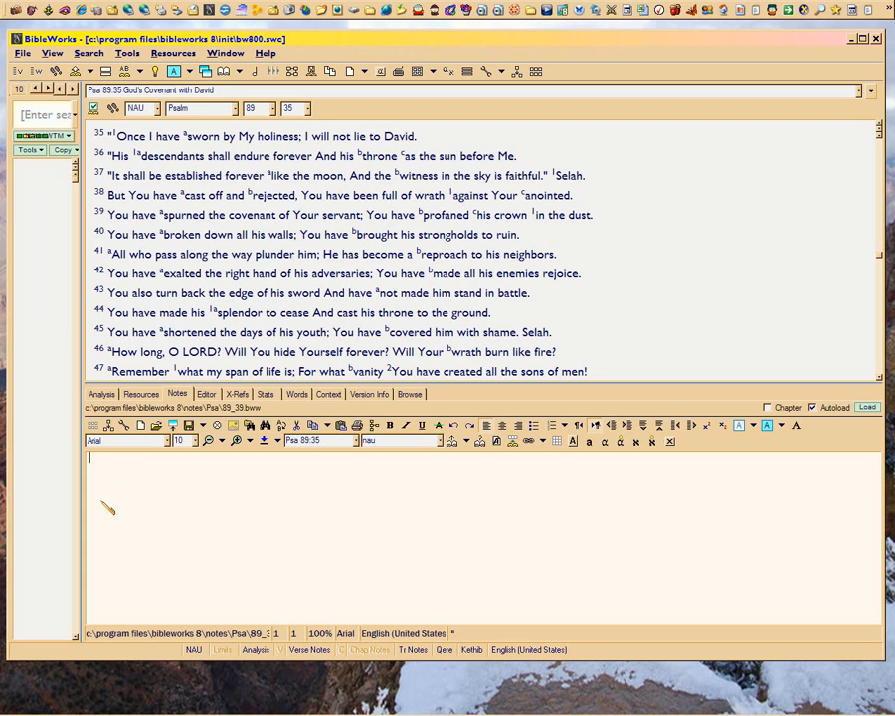
left_click(112, 427)
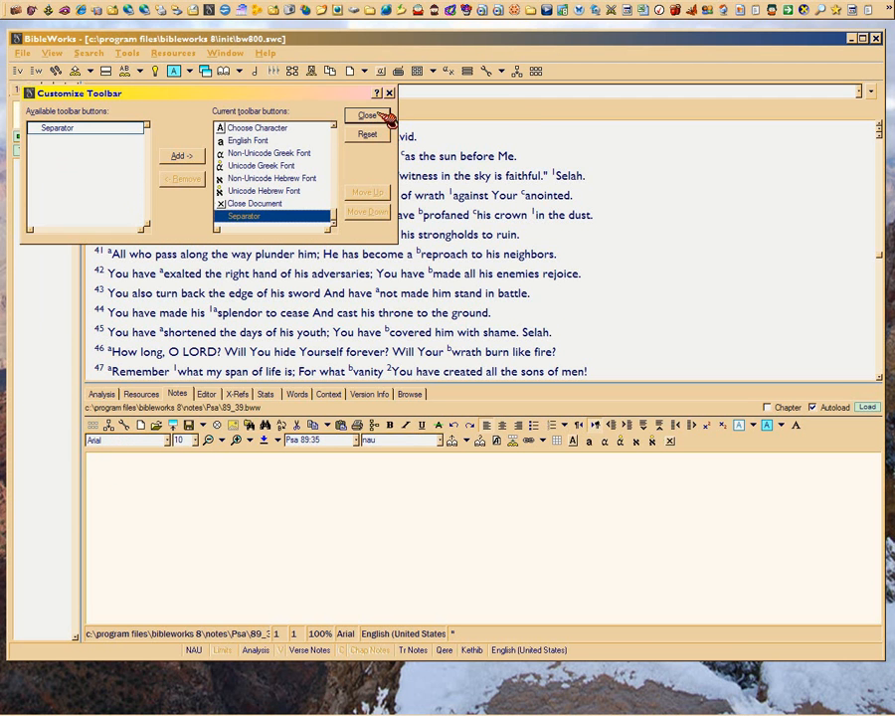
left_click(382, 115)
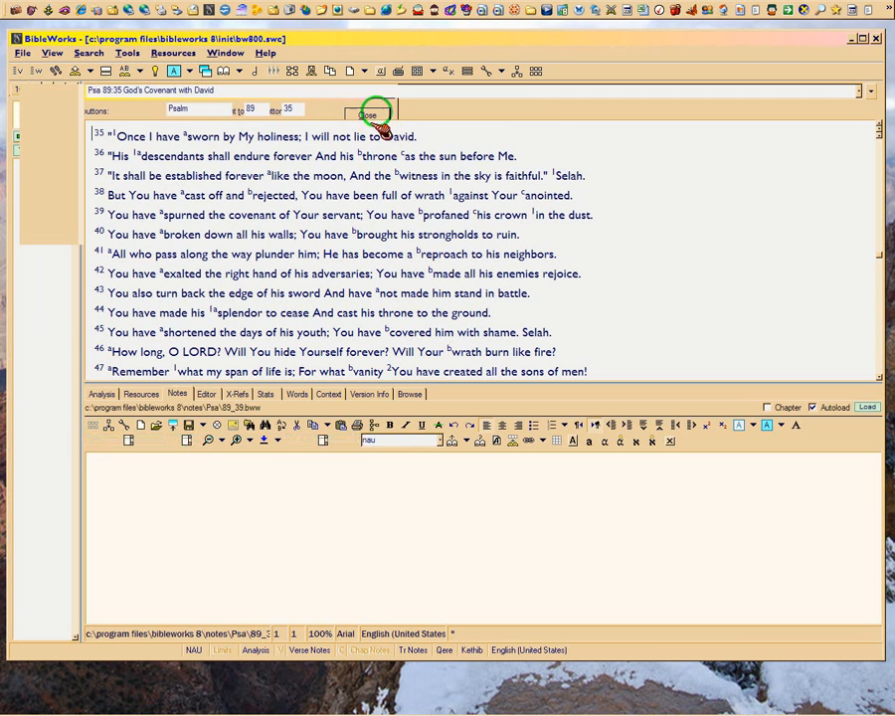
- View the BibleWorks Editor Options for the user notes, then accept and close them
left_click(136, 427)
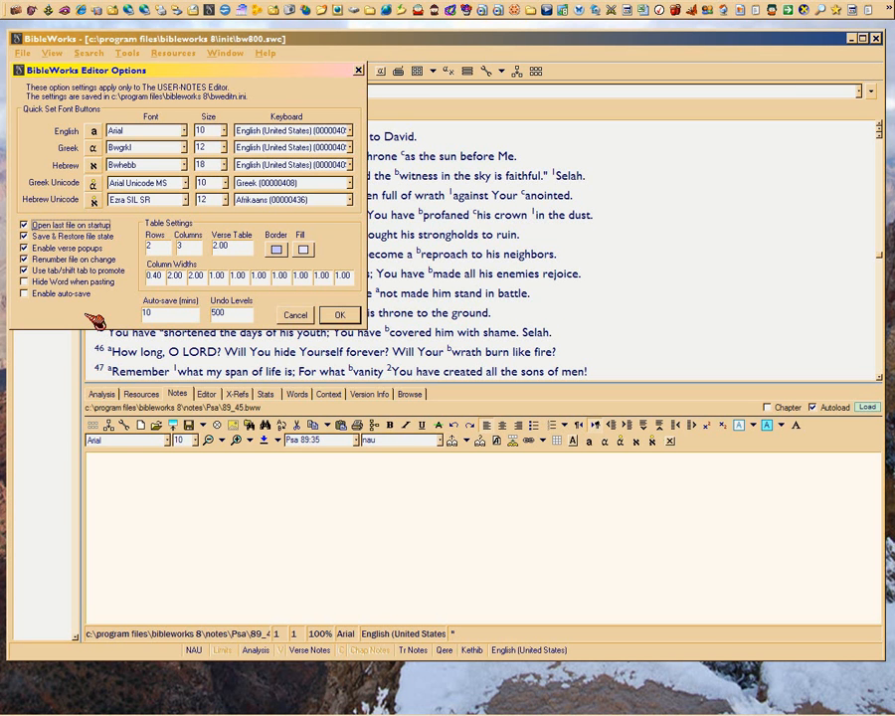
left_click(341, 315)
left_click(341, 315)
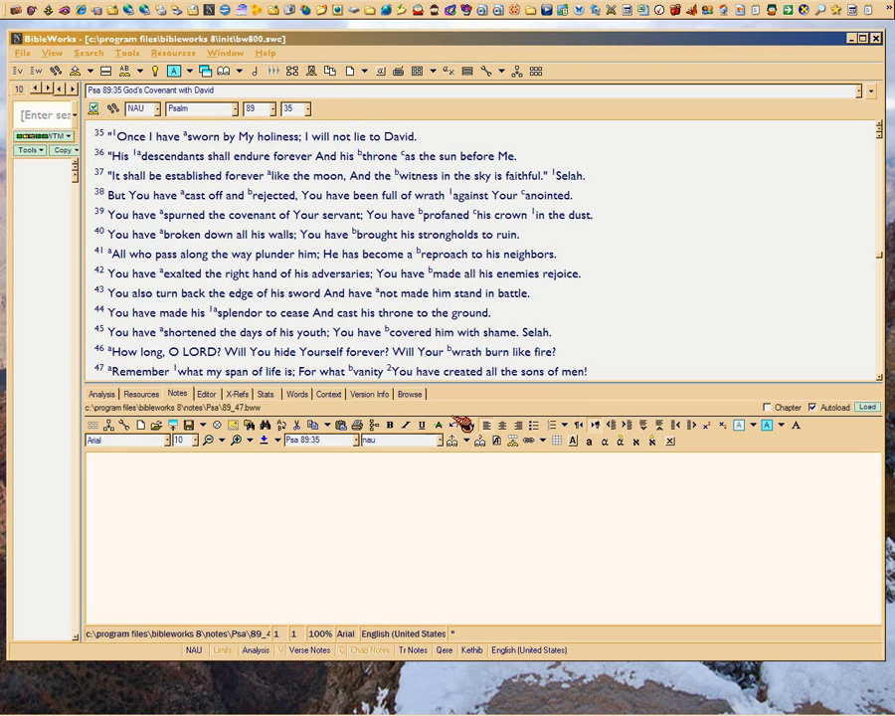
- Reopen the Editor Options and set the English quick-set font to Gill Sans MT at size 11
left_click(122, 423)
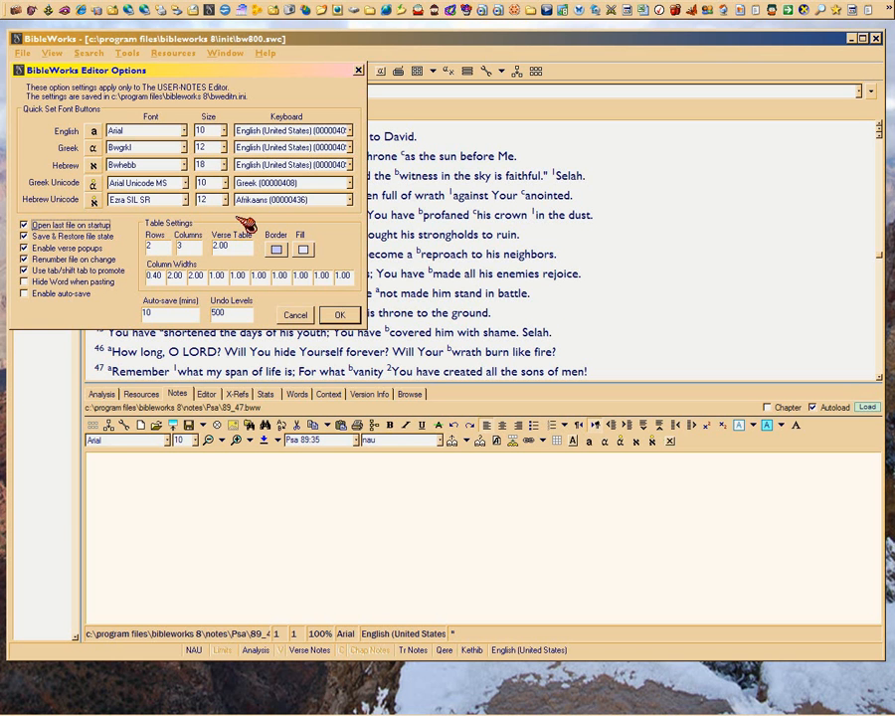
left_click(185, 131)
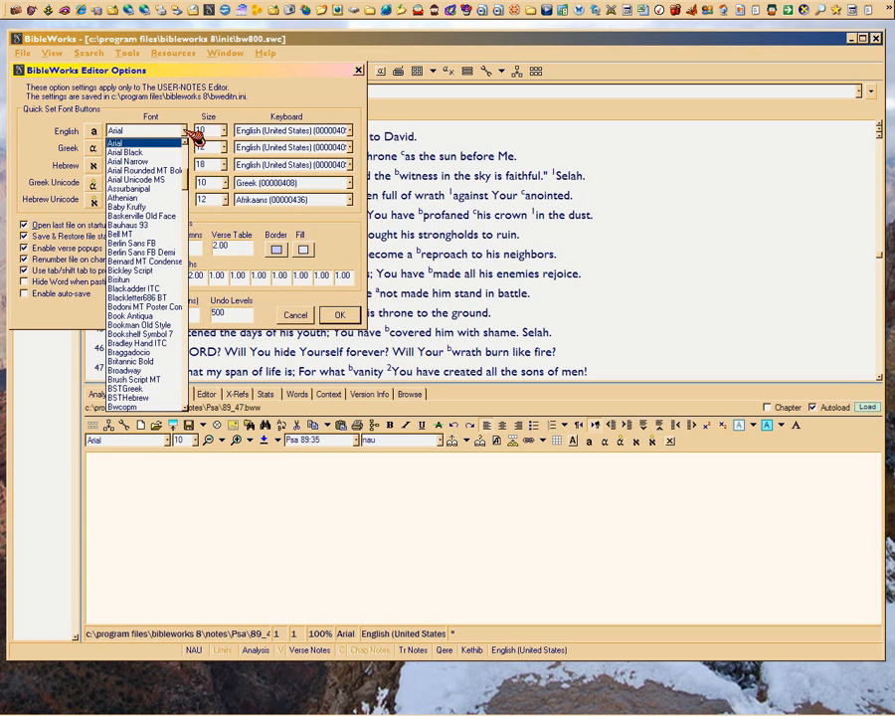
scroll(163, 209, "down", 5)
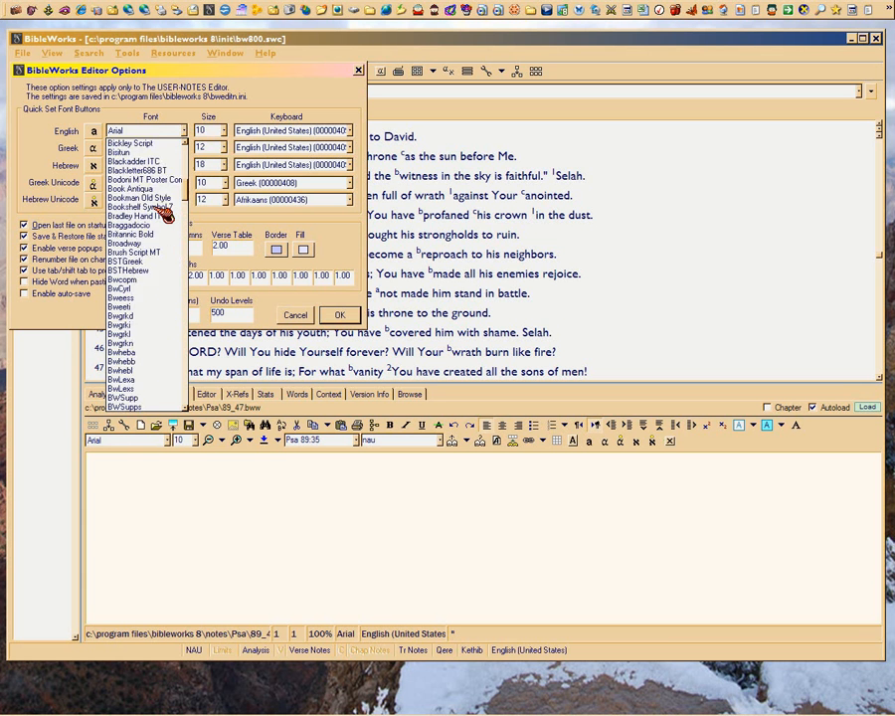
scroll(163, 214, "down", 10)
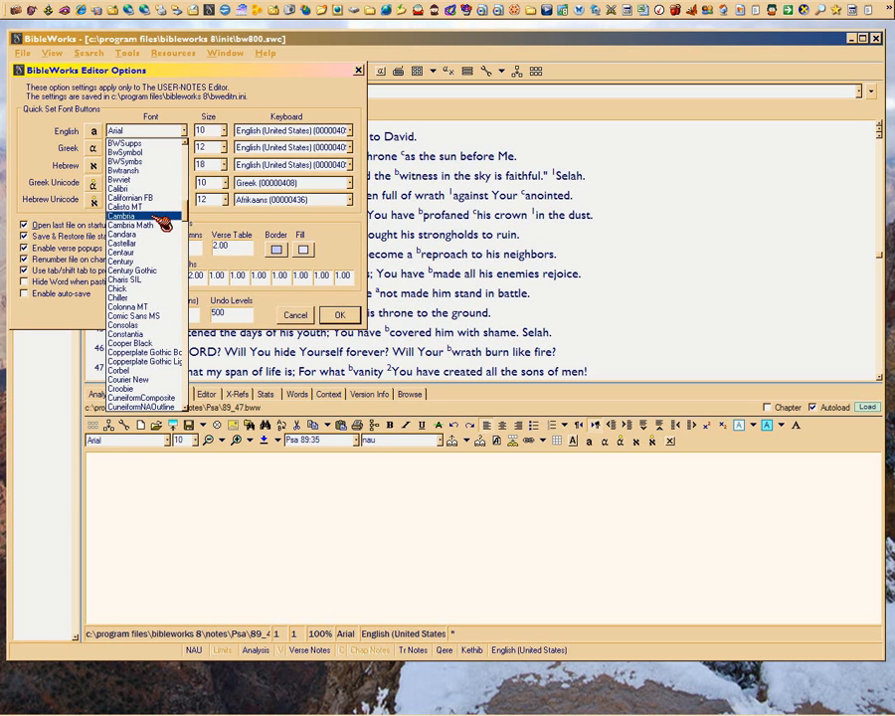
scroll(162, 223, "down", 6)
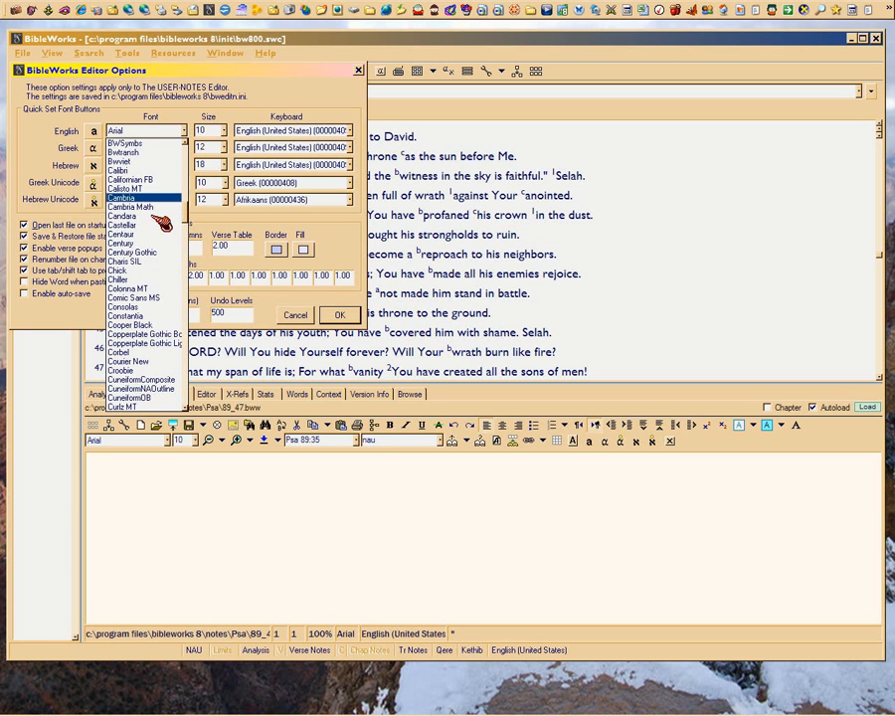
scroll(162, 223, "down", 8)
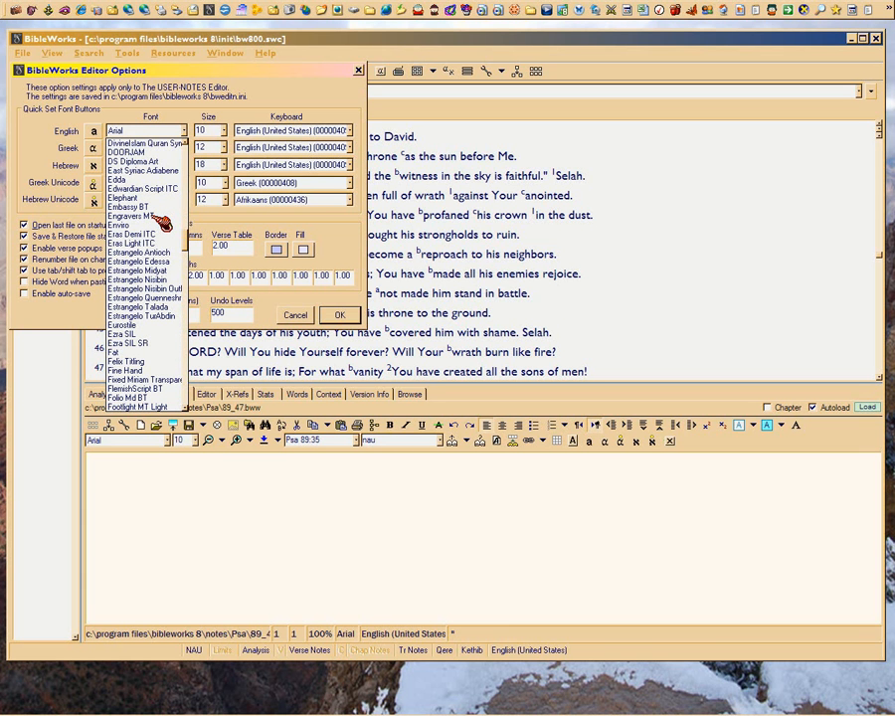
scroll(162, 222, "down", 2)
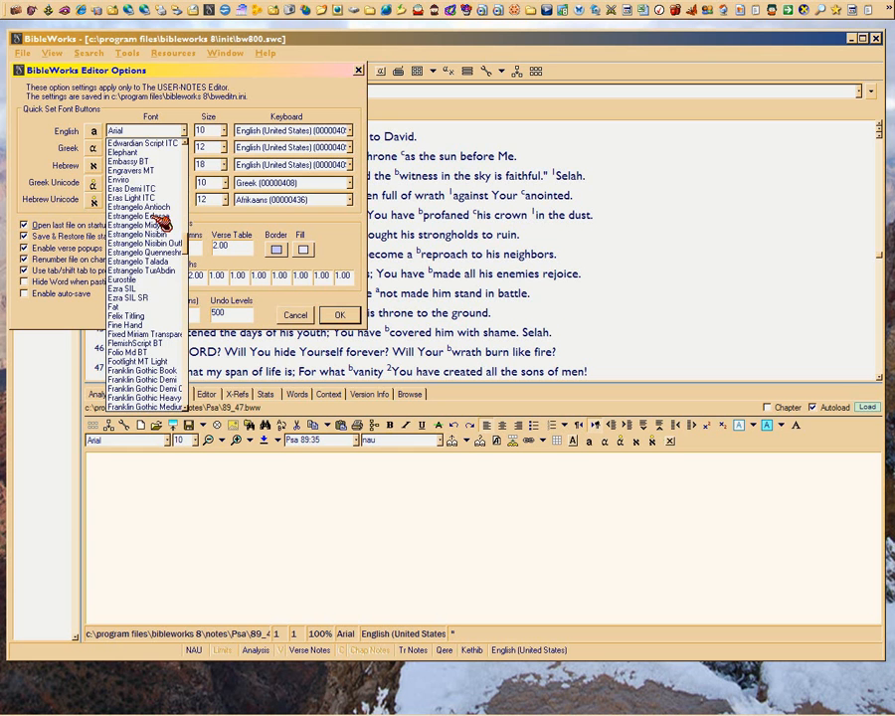
scroll(161, 222, "down", 5)
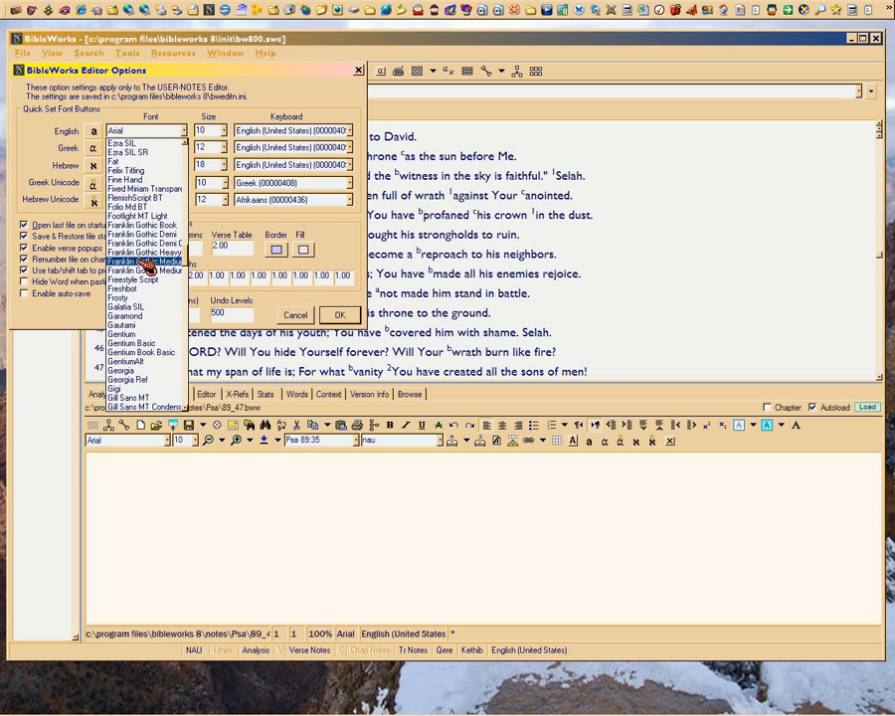
scroll(147, 267, "down", 5)
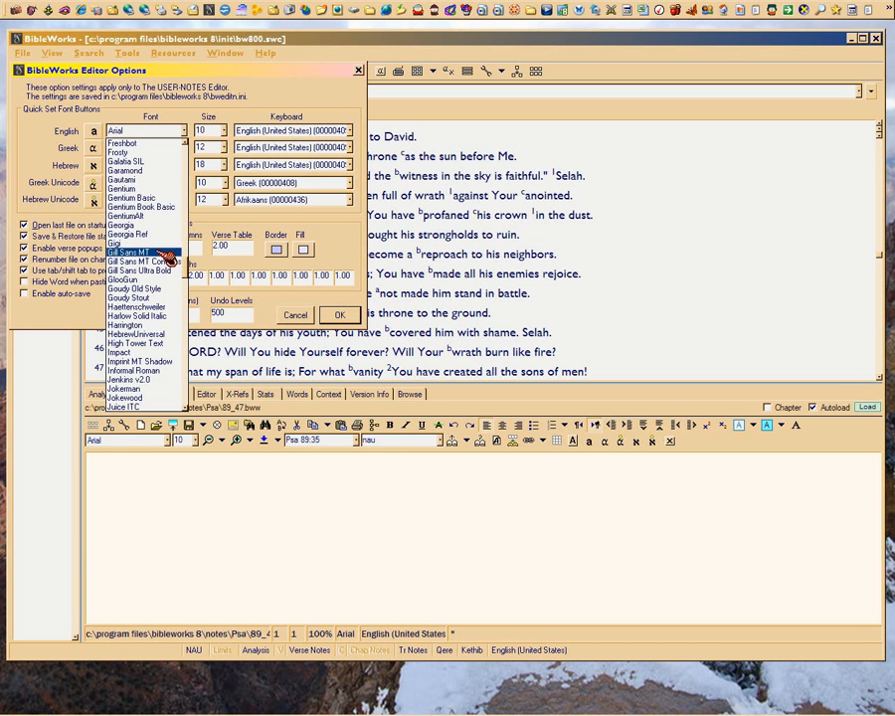
left_click(167, 256)
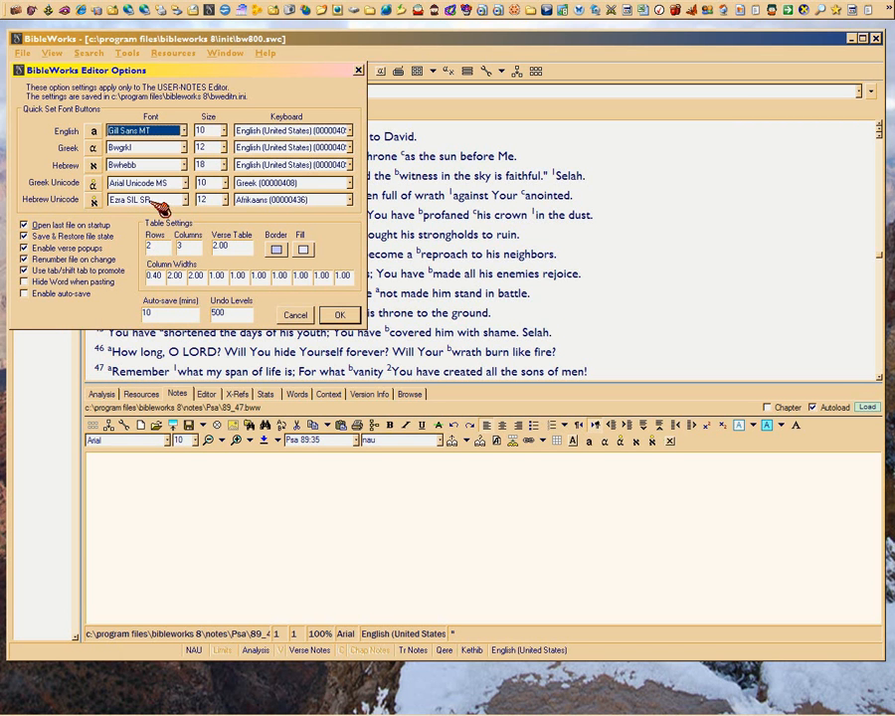
left_click(223, 130)
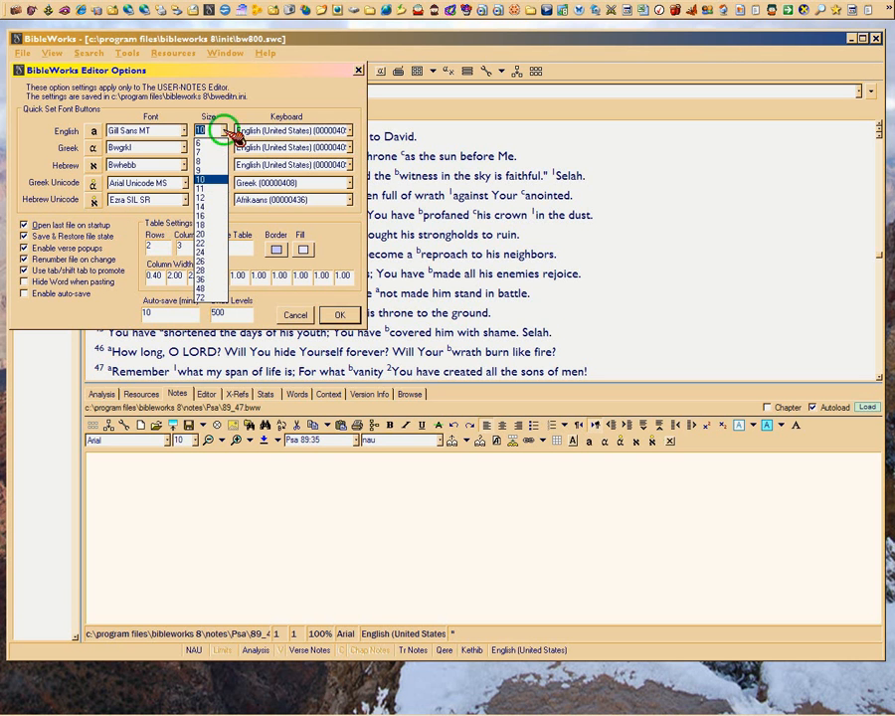
left_click(204, 188)
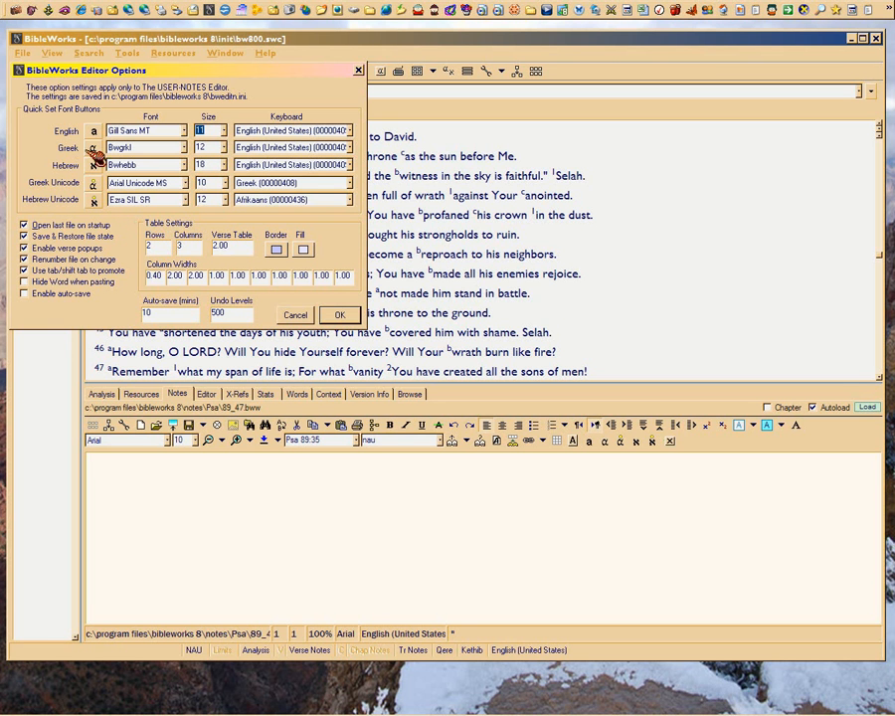
- View the available fonts for the Greek and Hebrew quick-set buttons without choosing a different one
left_click(185, 148)
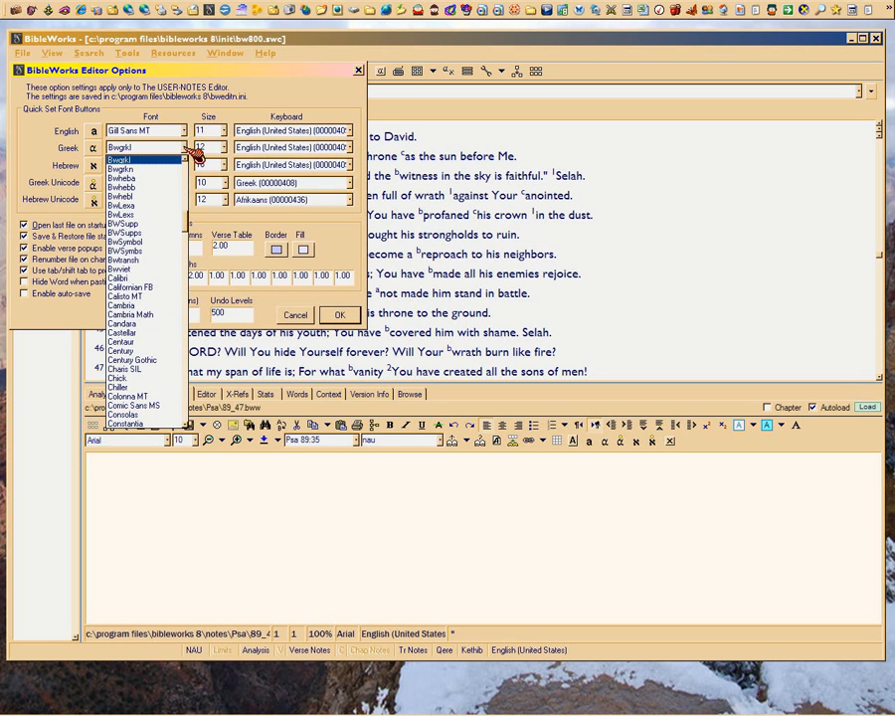
left_click(189, 149)
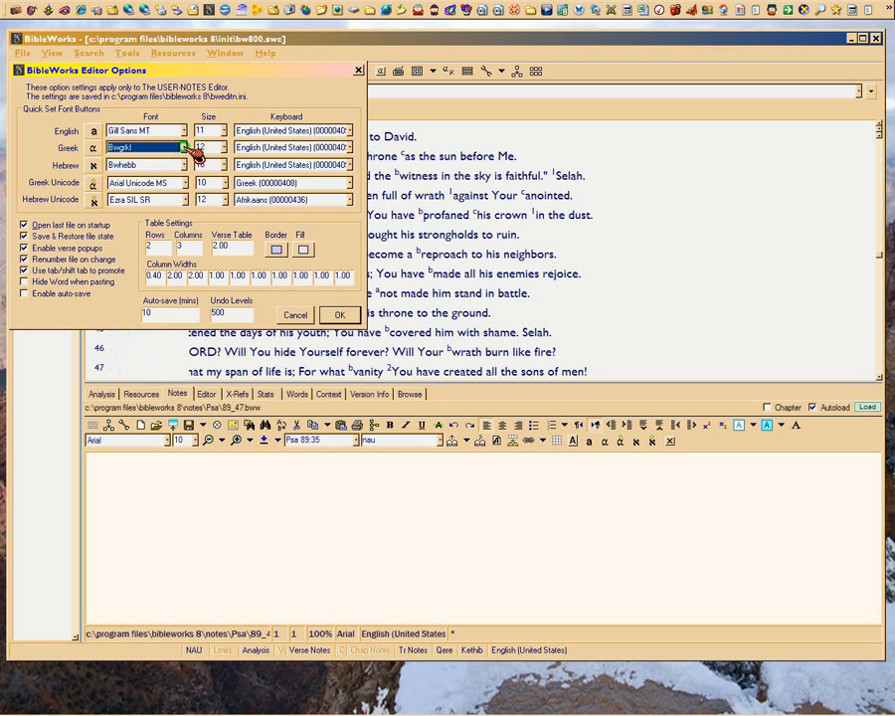
left_click(188, 166)
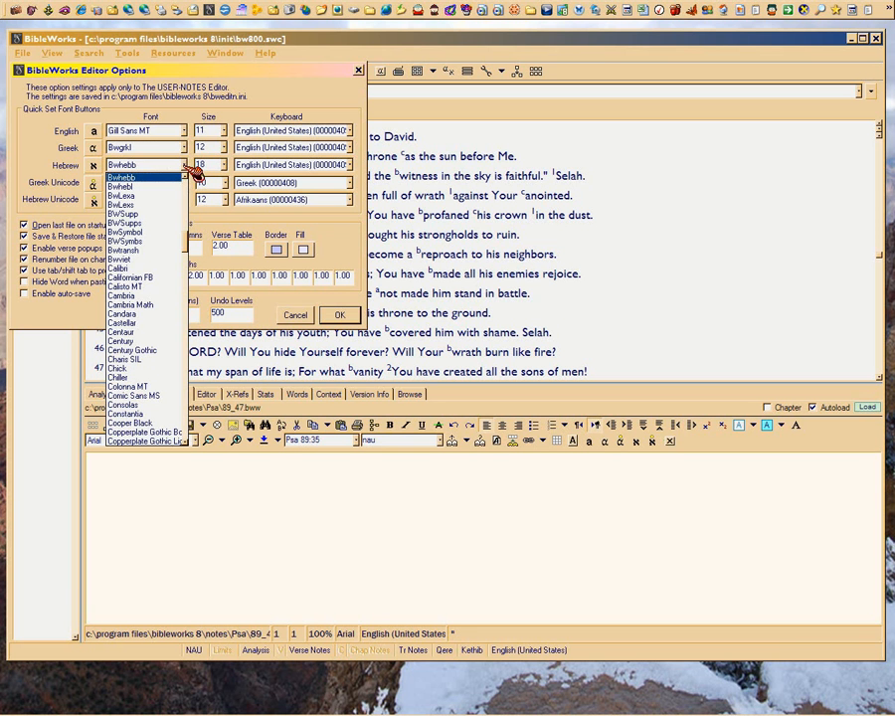
left_click(188, 166)
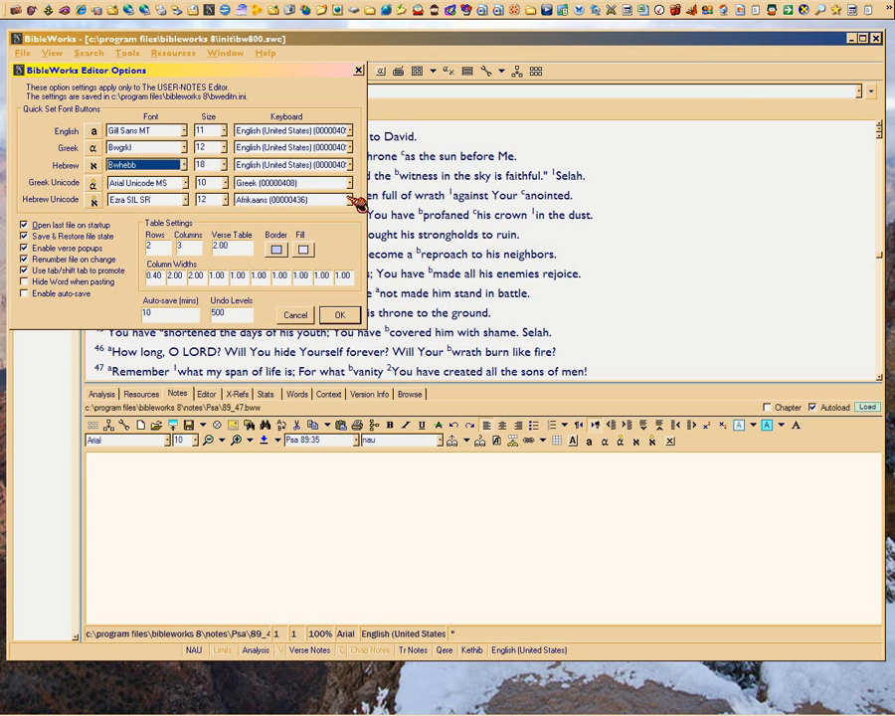
- Accept the quick-set font settings in the Editor Options, then reopen the options to check them and accept again
left_click(340, 315)
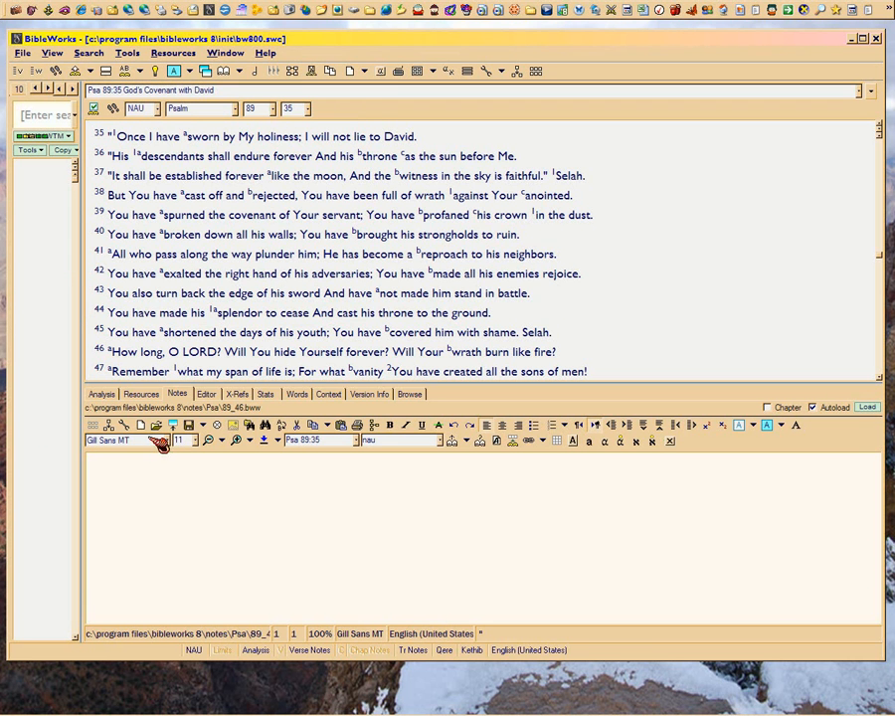
left_click(122, 423)
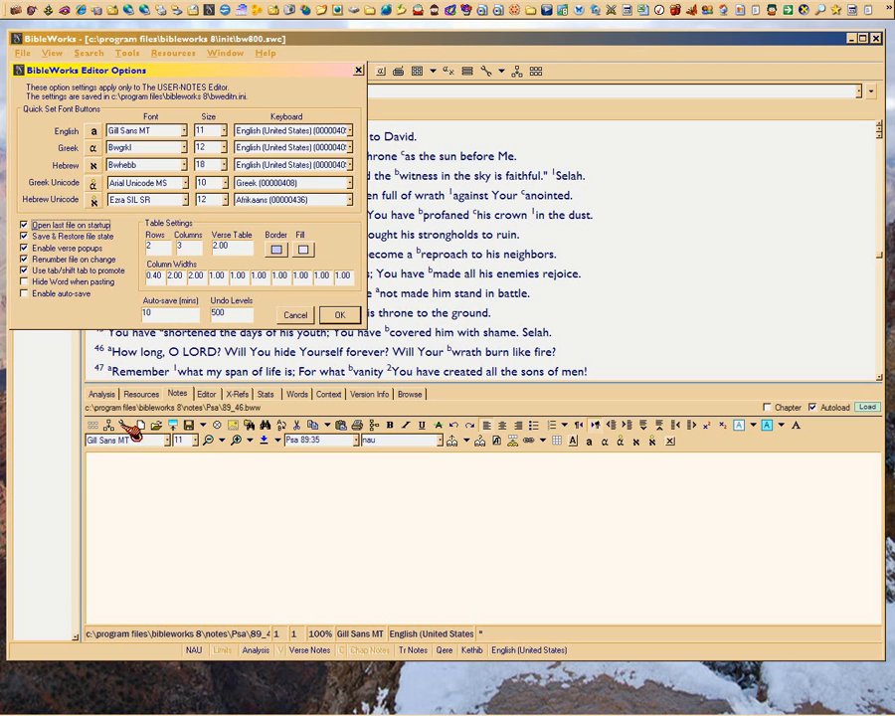
left_click(340, 315)
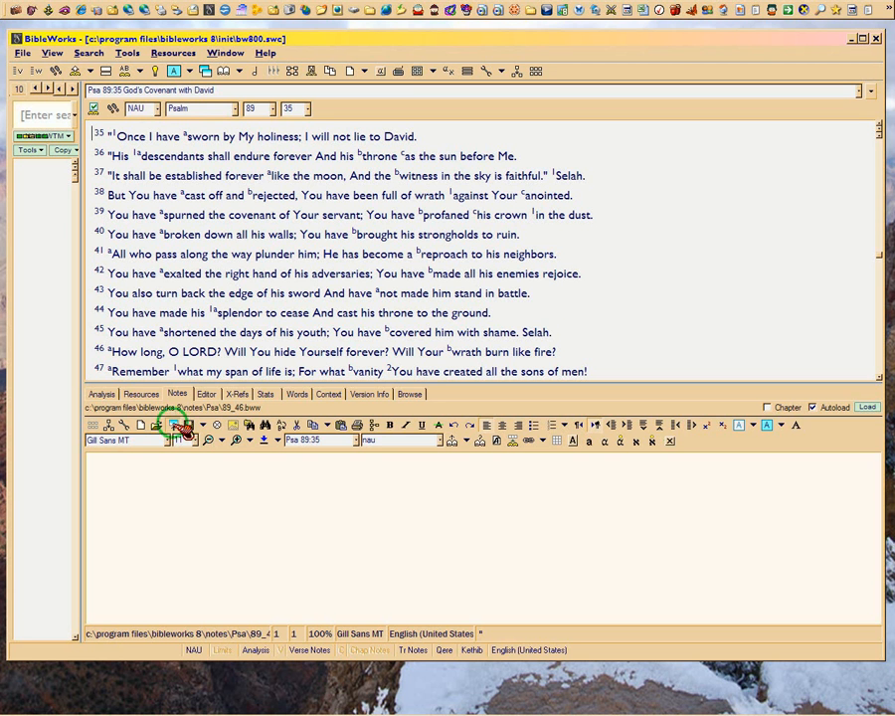
- Detach the verse note into its own editor window, move that window higher over the verse text, and close it
left_click(186, 431)
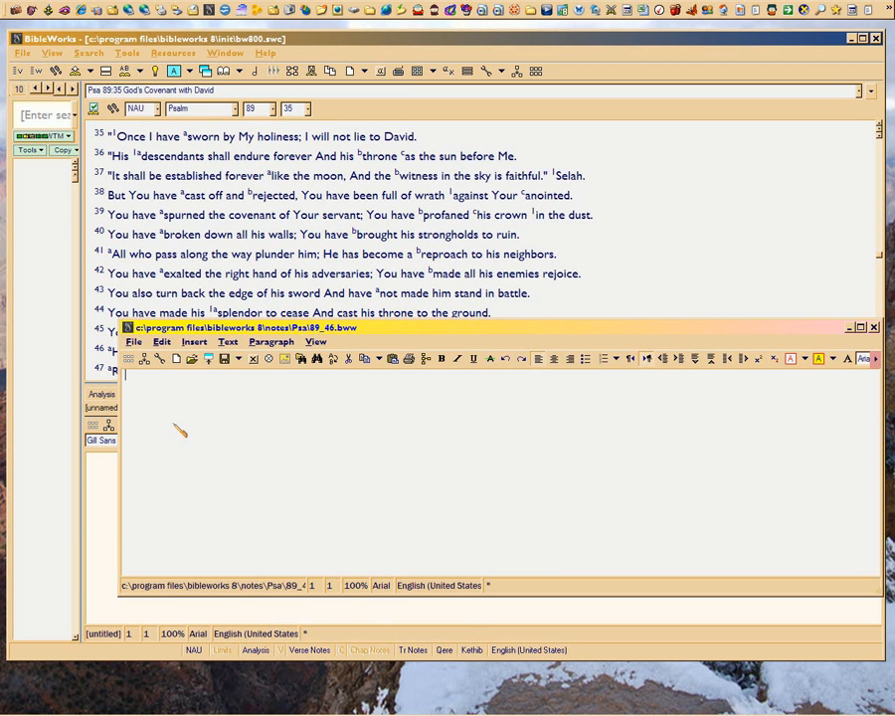
left_click_drag(524, 330, 449, 216)
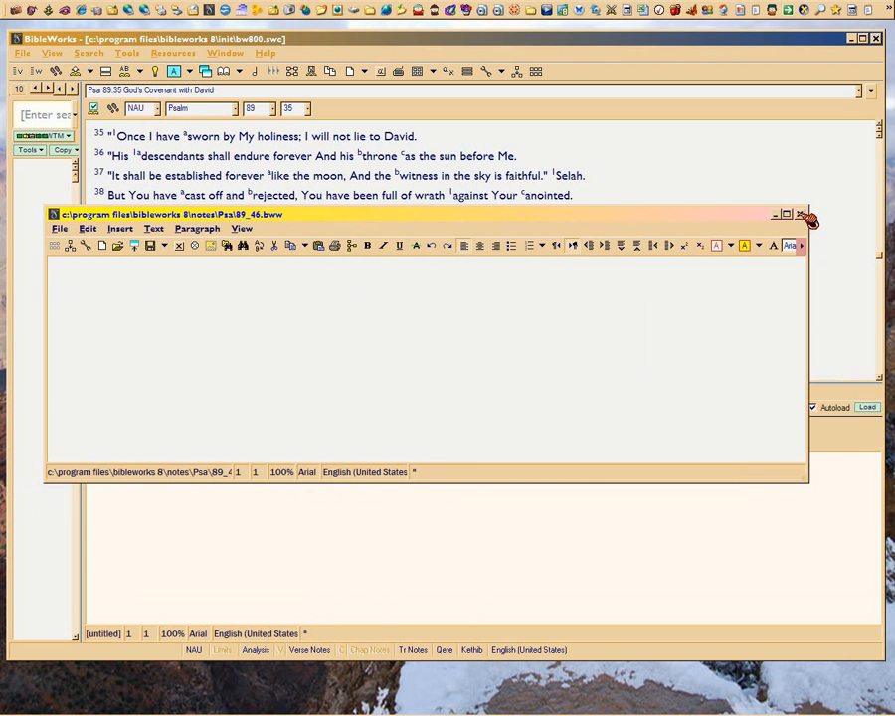
left_click(797, 213)
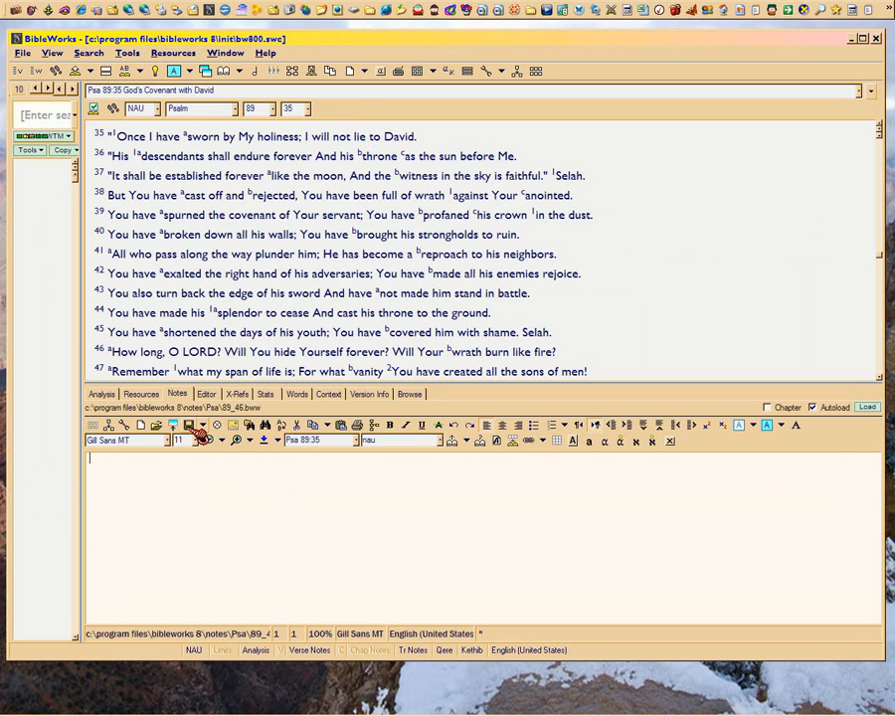
- View the note's save choices and the Save File As dialog, then cancel without saving
left_click(204, 426)
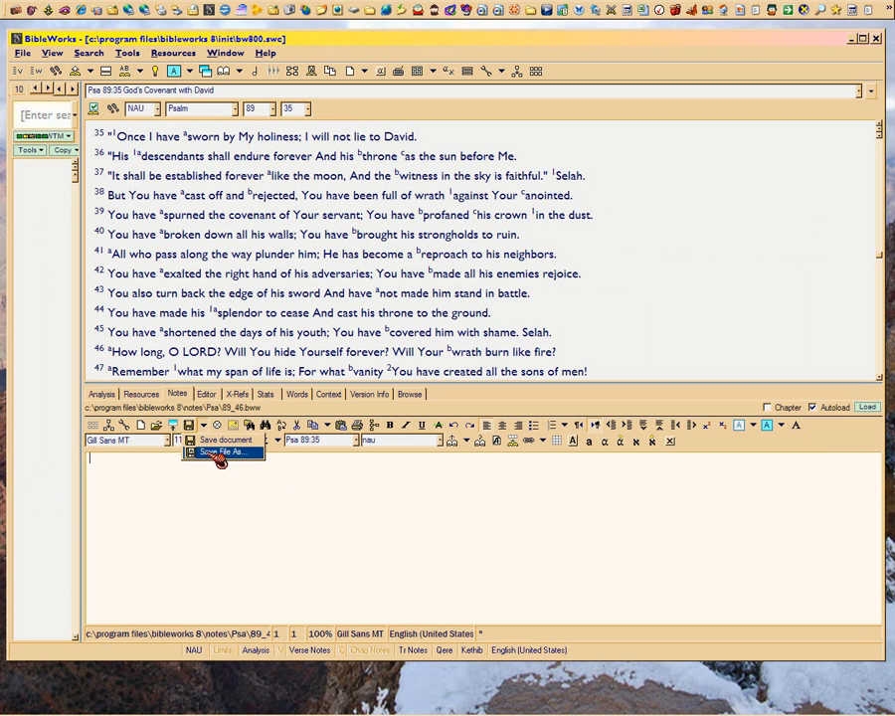
left_click(210, 453)
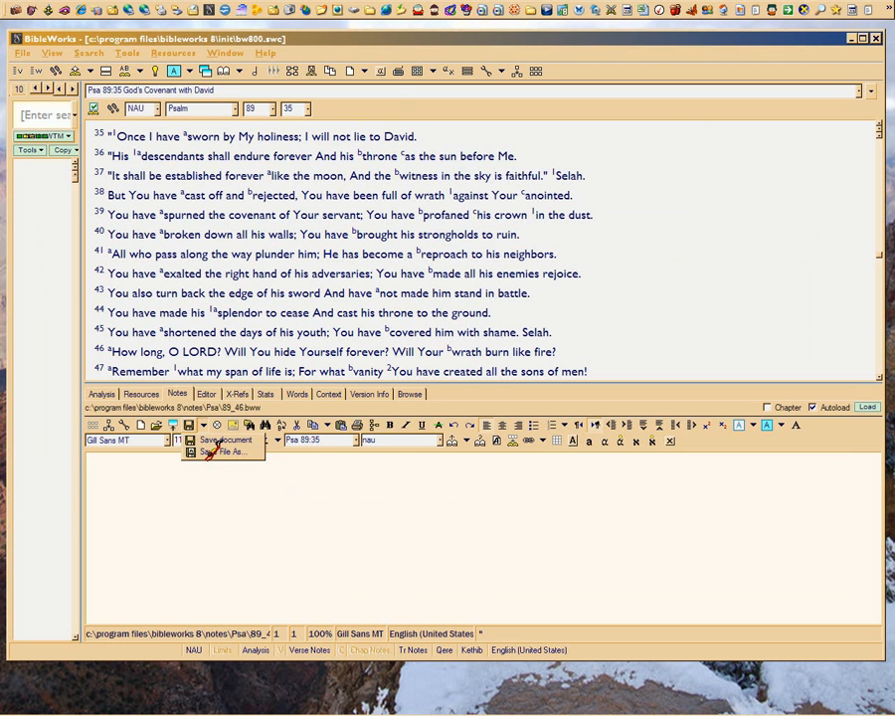
left_click(212, 449)
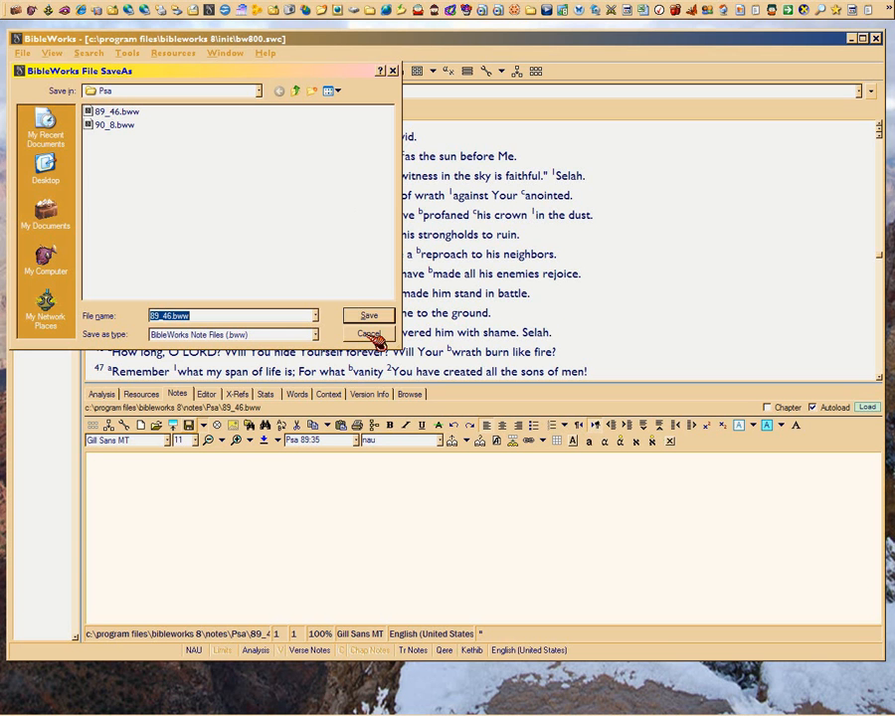
left_click(369, 333)
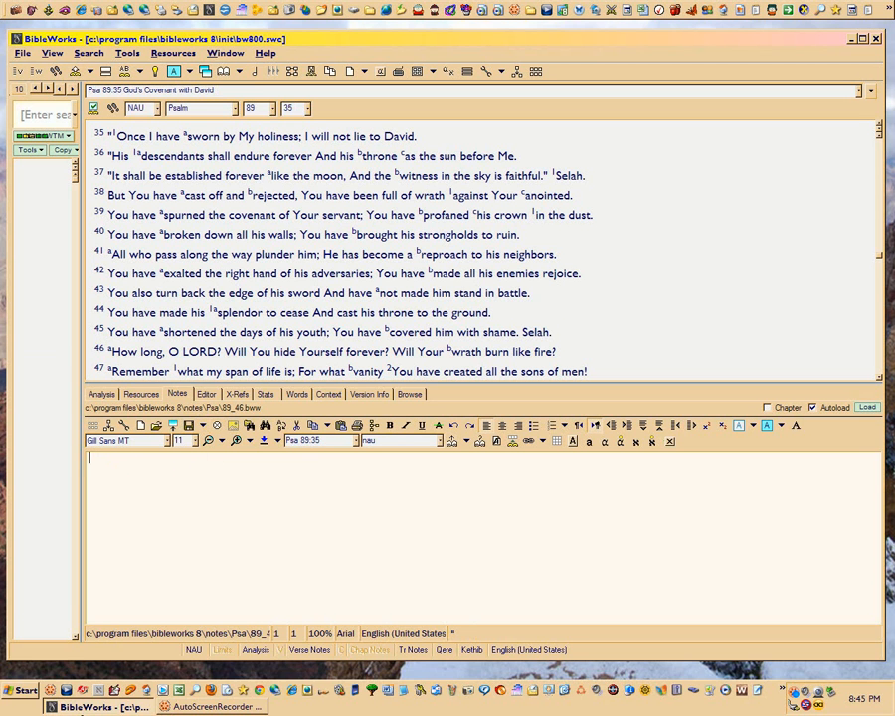
- Clear all text from the verse note 89_46.bww and confirm the clearing
left_click(111, 467)
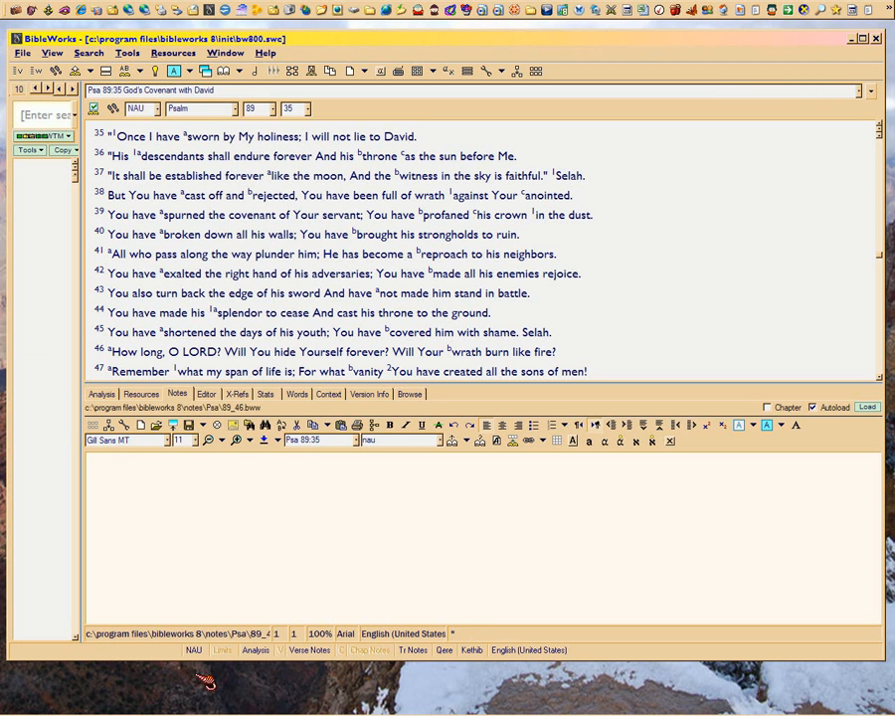
mouse_move(212, 714)
left_click(122, 468)
left_click(91, 459)
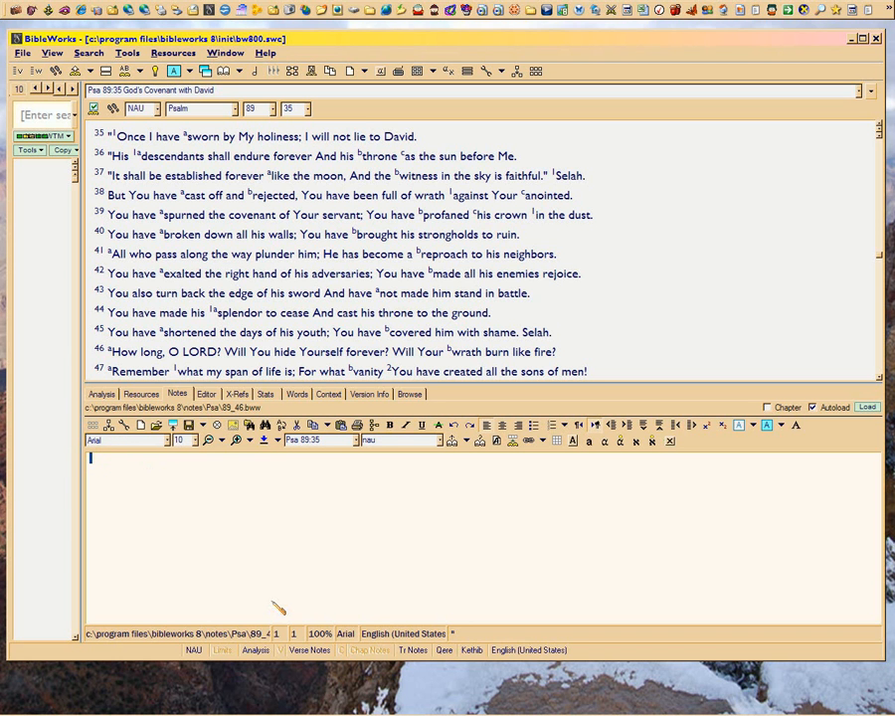
left_click(231, 427)
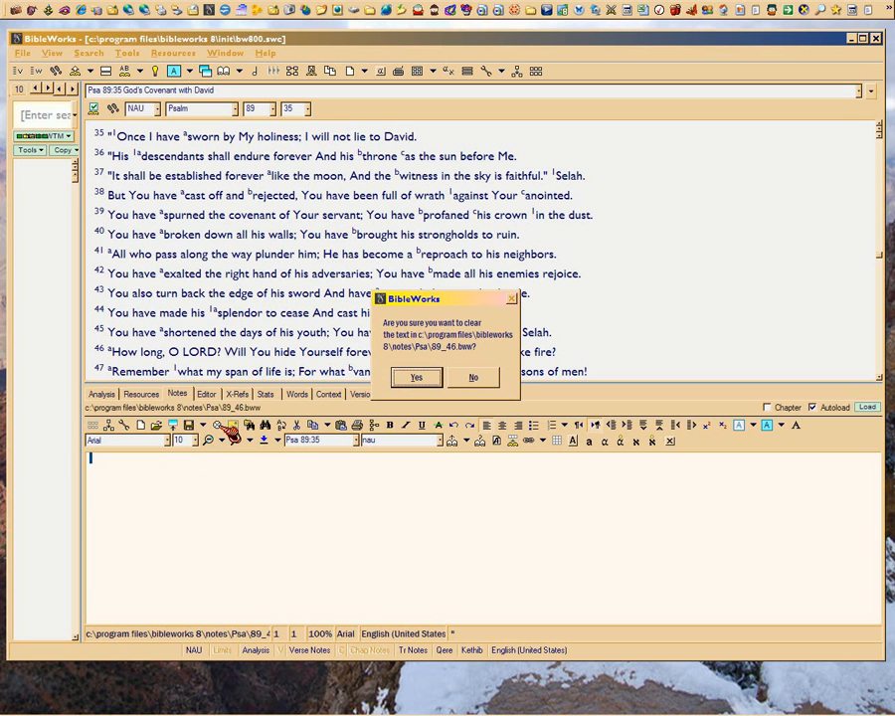
left_click(417, 378)
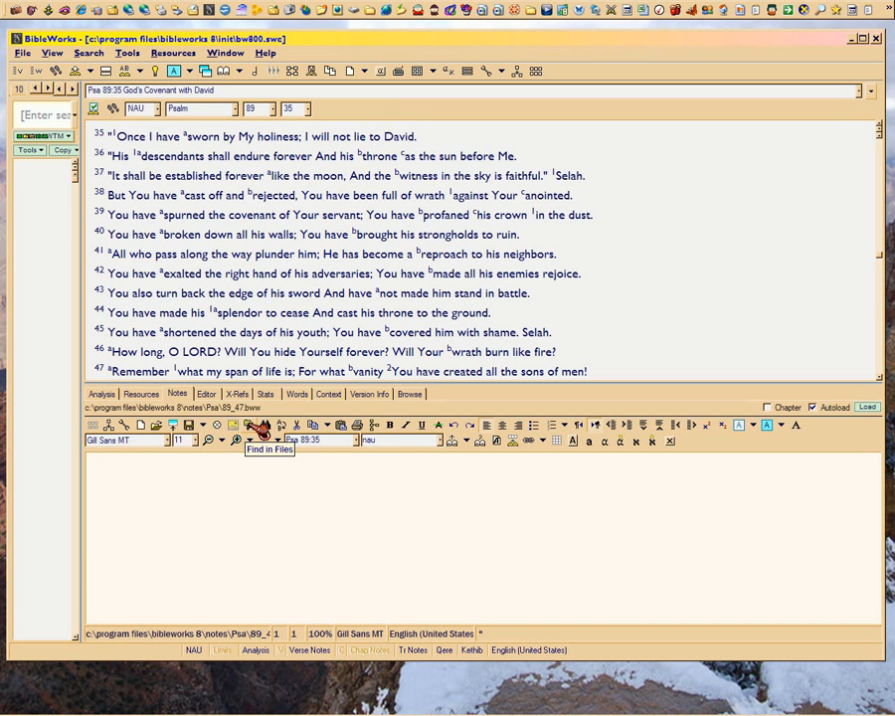
left_click(100, 464)
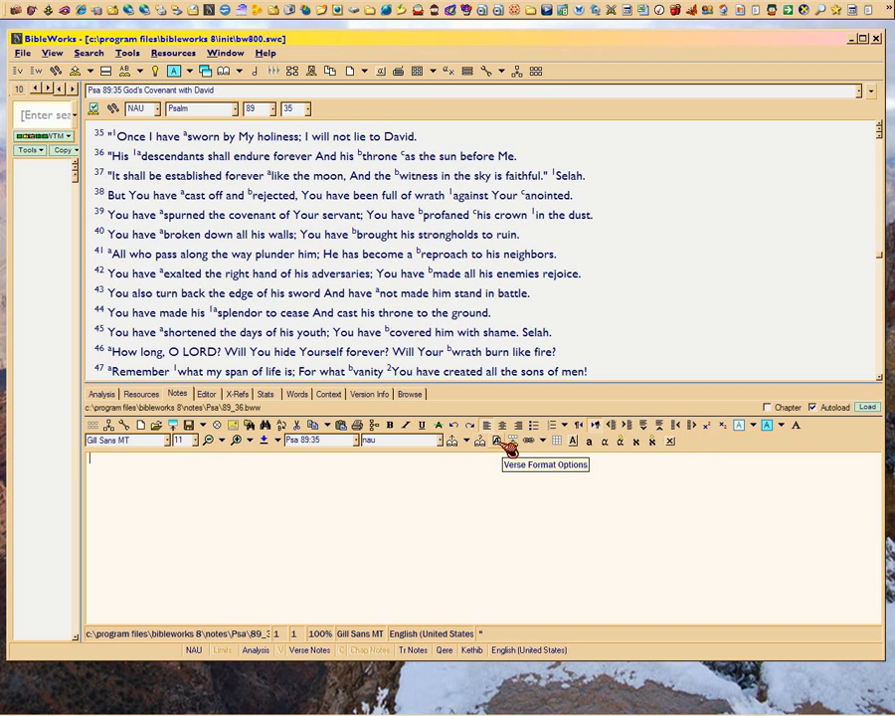
left_click(475, 500)
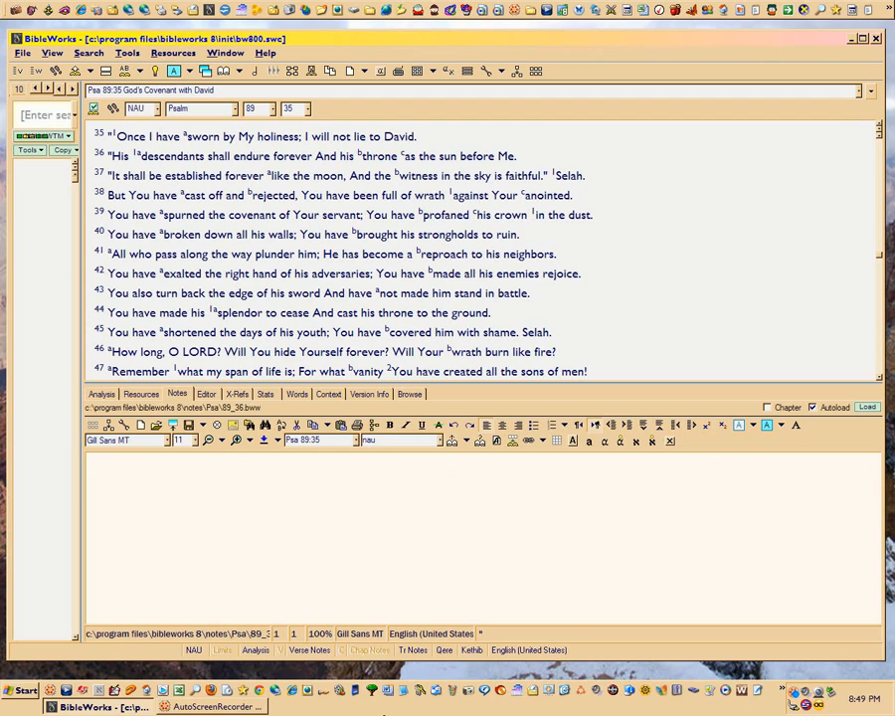